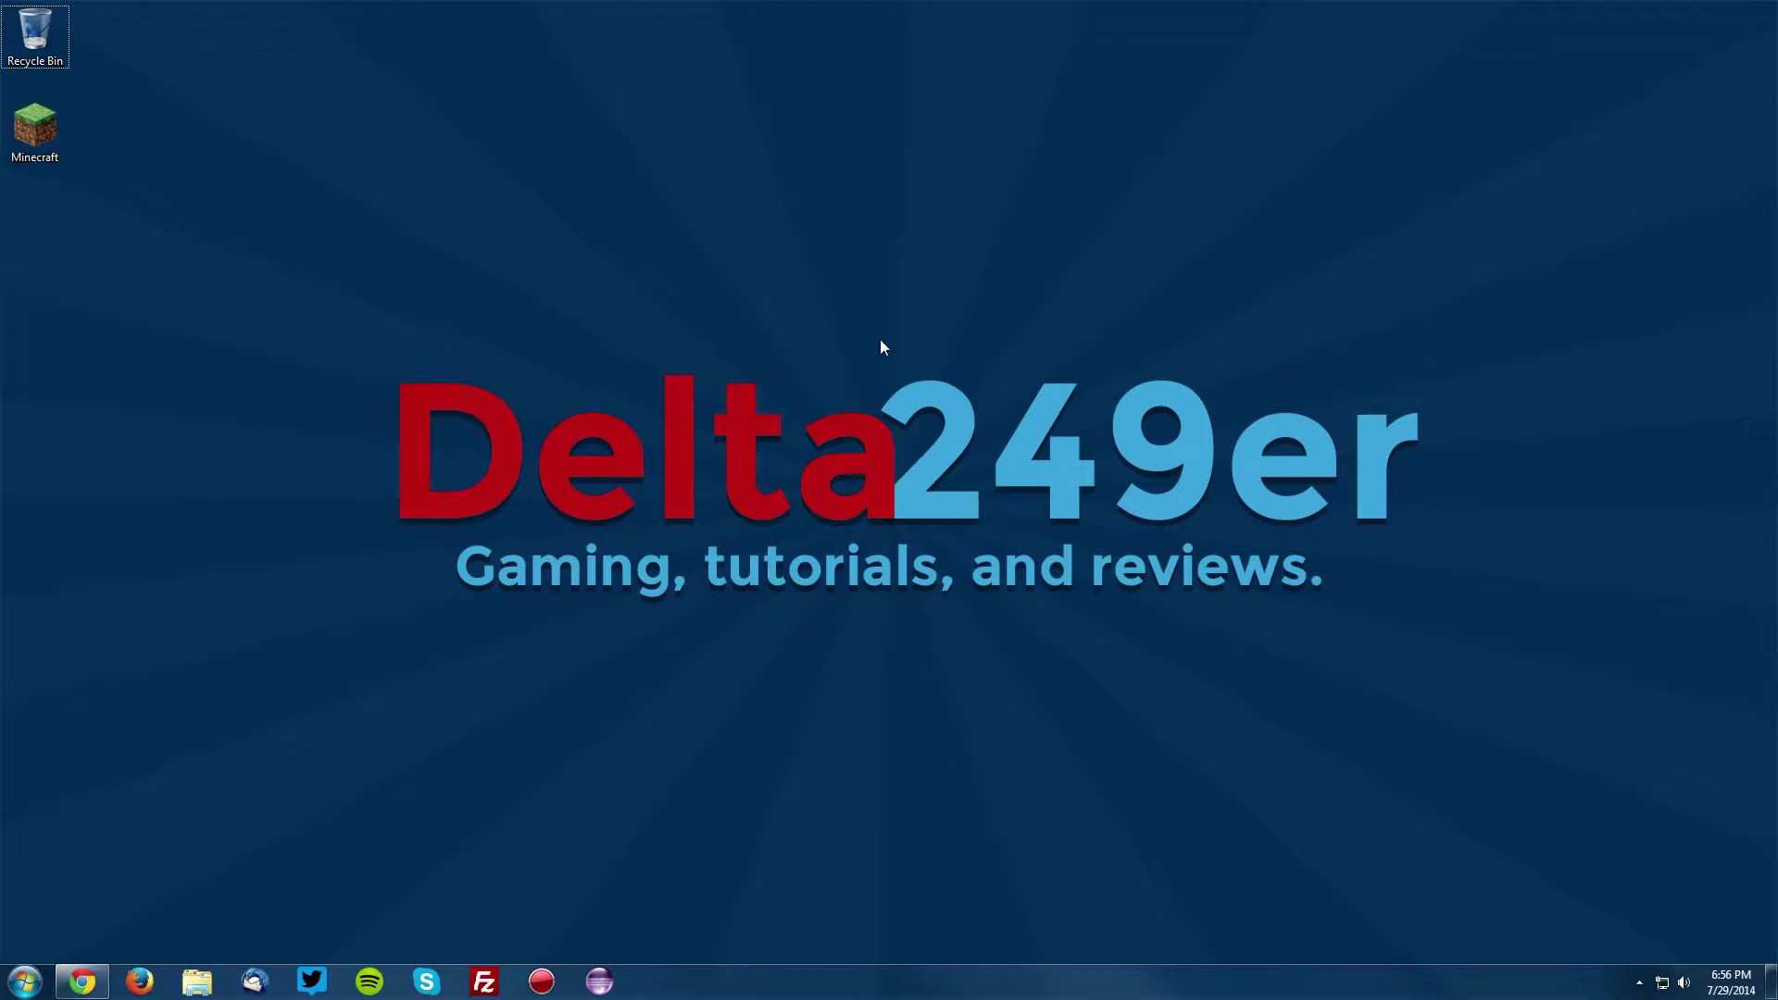
# Open the Minecraft Launcher from its desktop shortcut
pyautogui.doubleClick(41, 120)
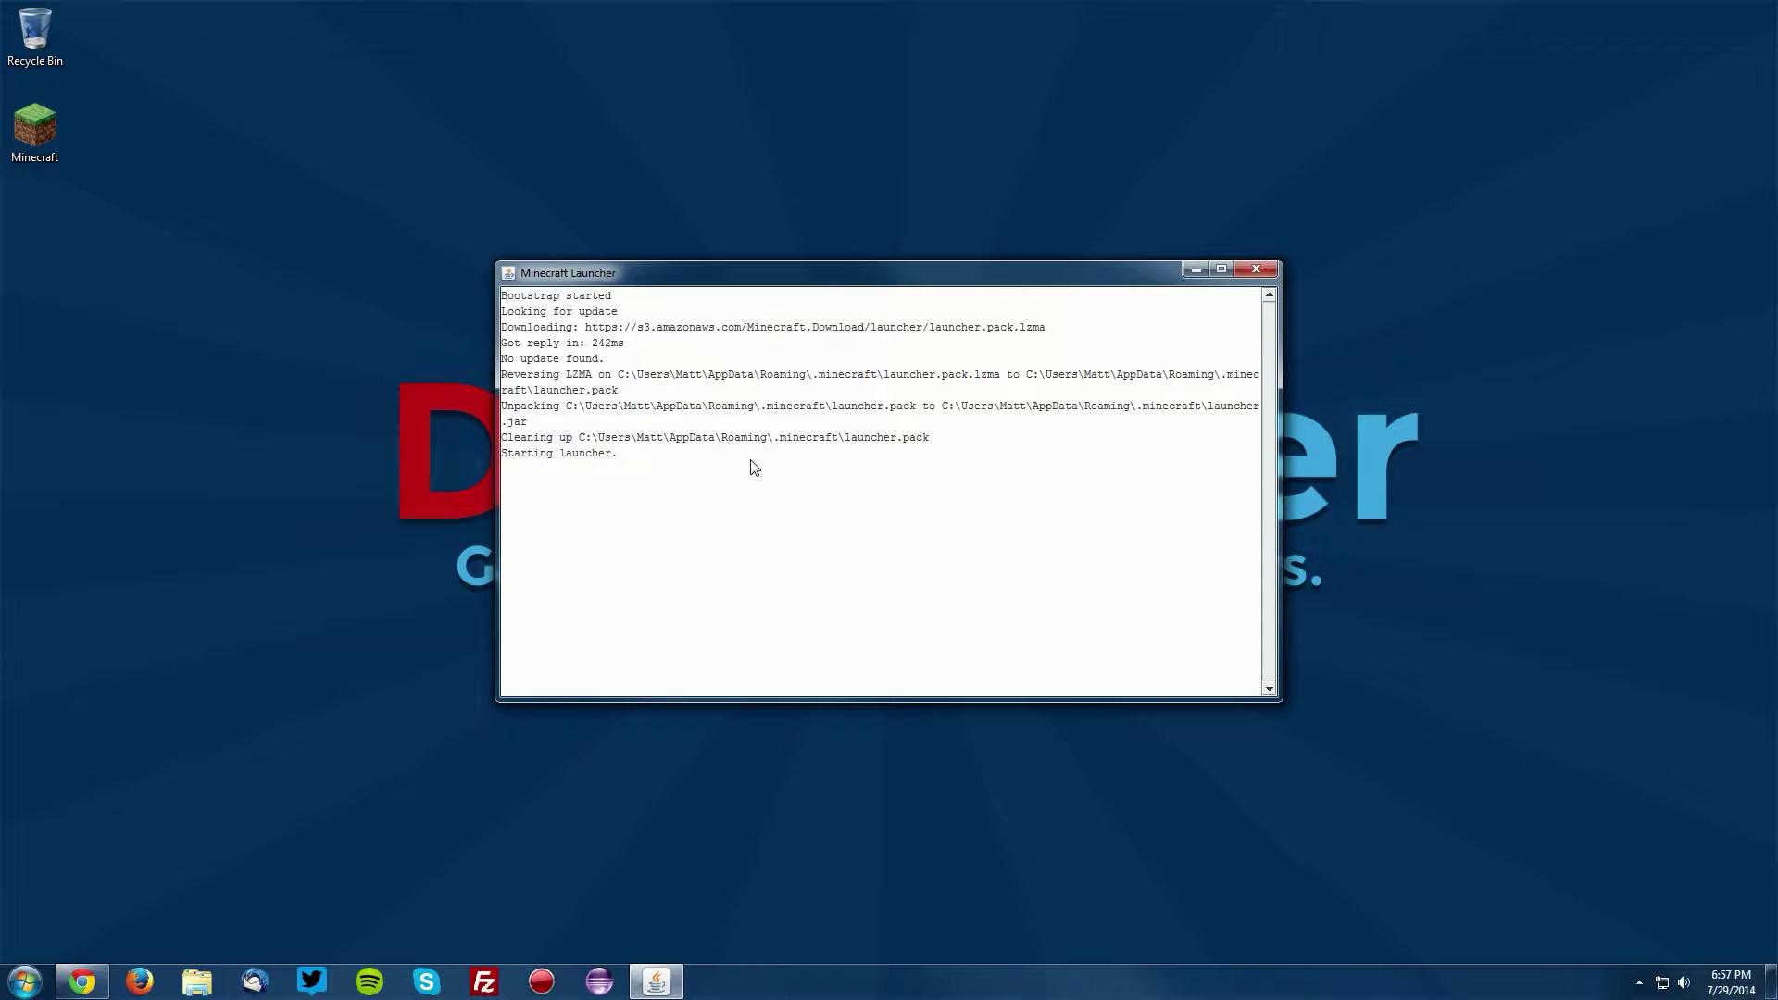
# Switch the profile to release 1.7.10, launch the game once to download it, then quit
pyautogui.click(621, 772)
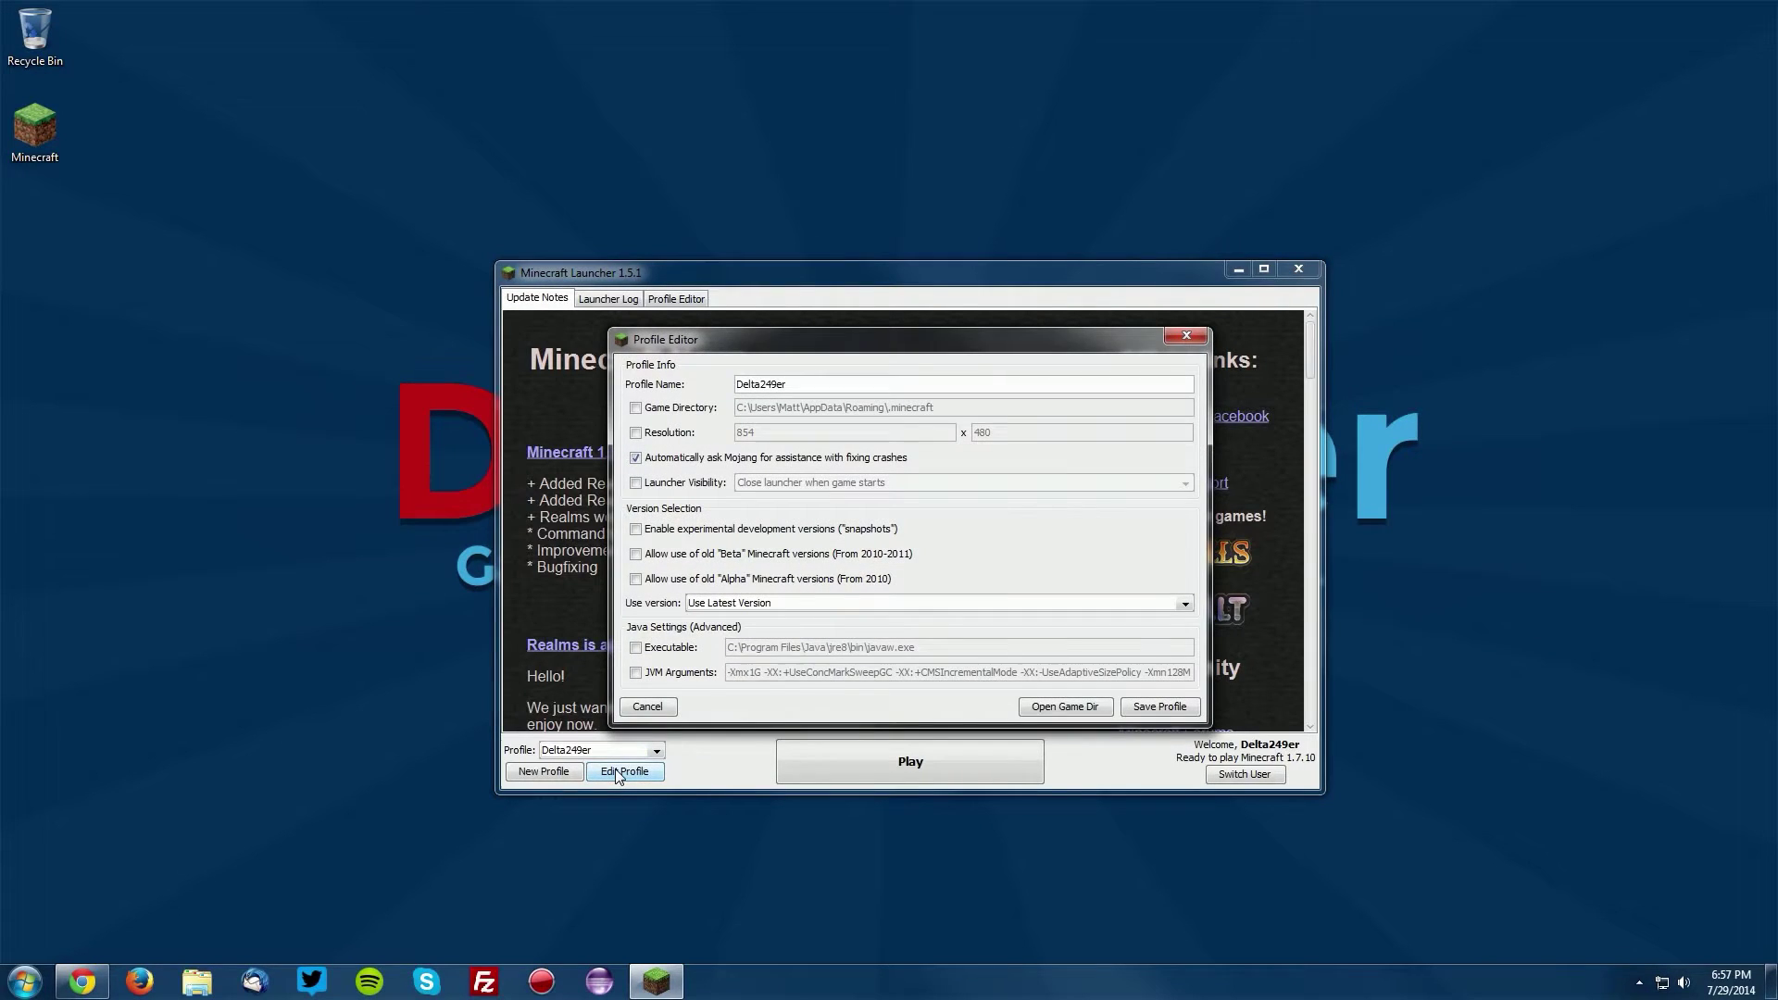
pyautogui.click(706, 605)
pyautogui.click(717, 637)
pyautogui.click(1167, 709)
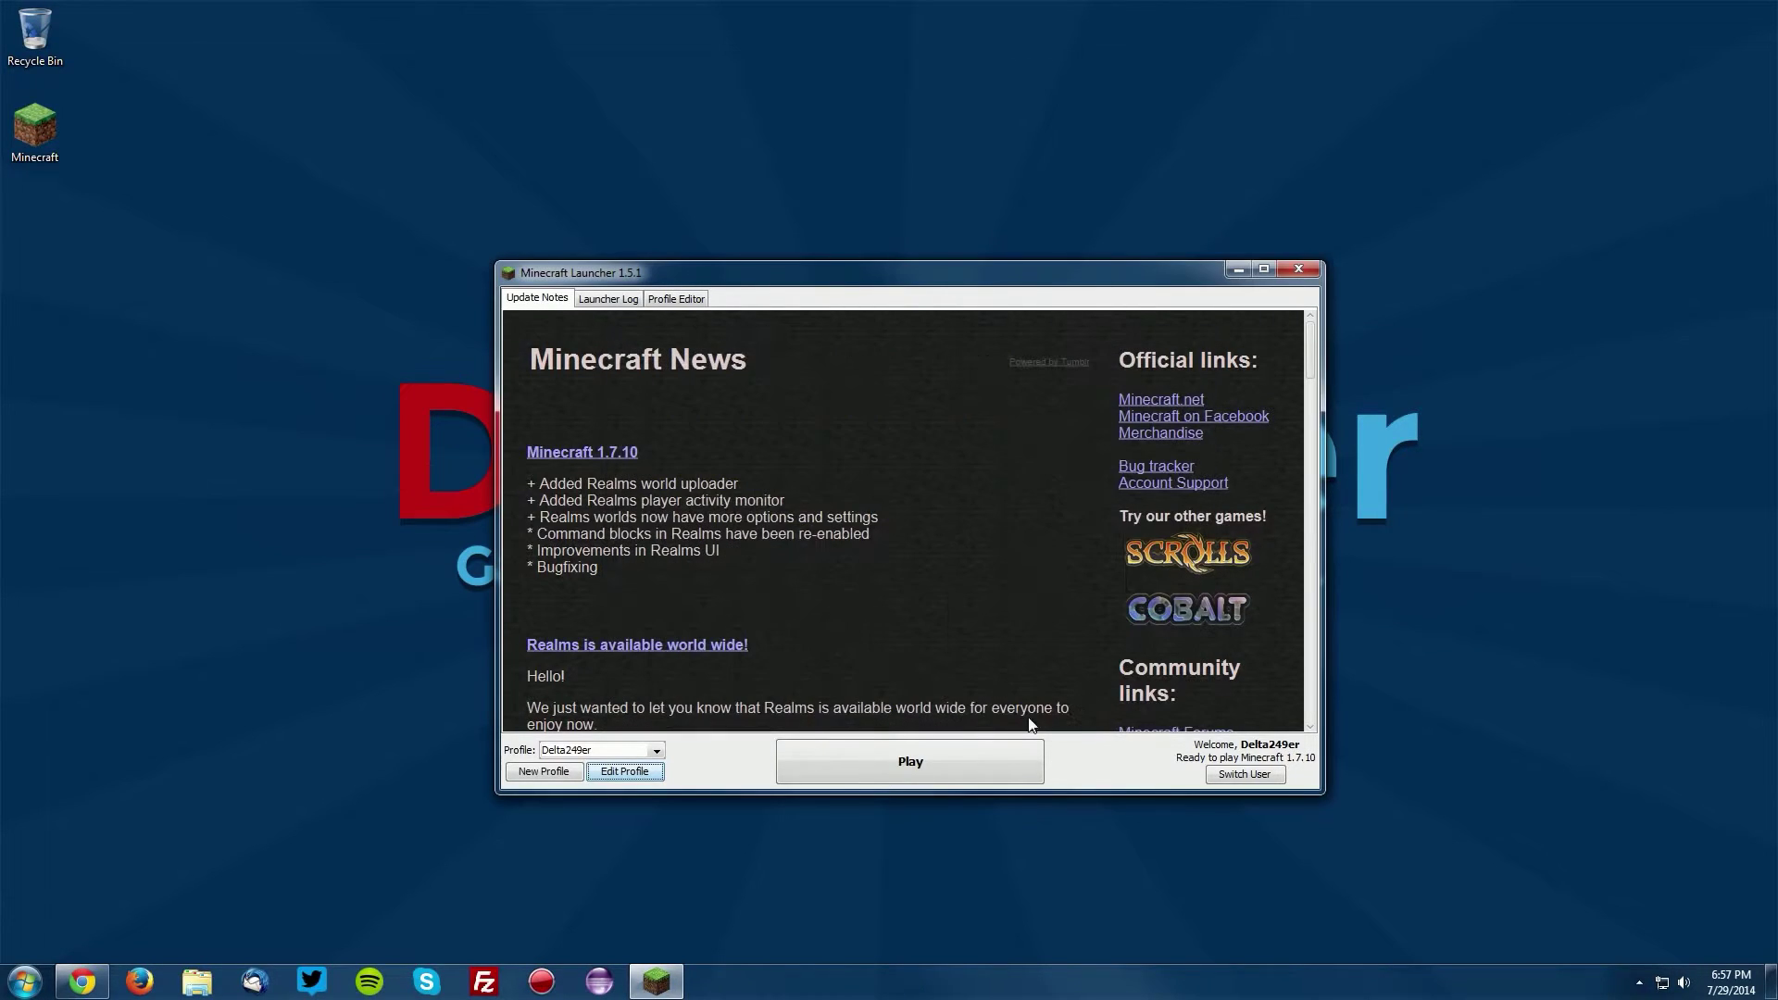
pyautogui.click(919, 763)
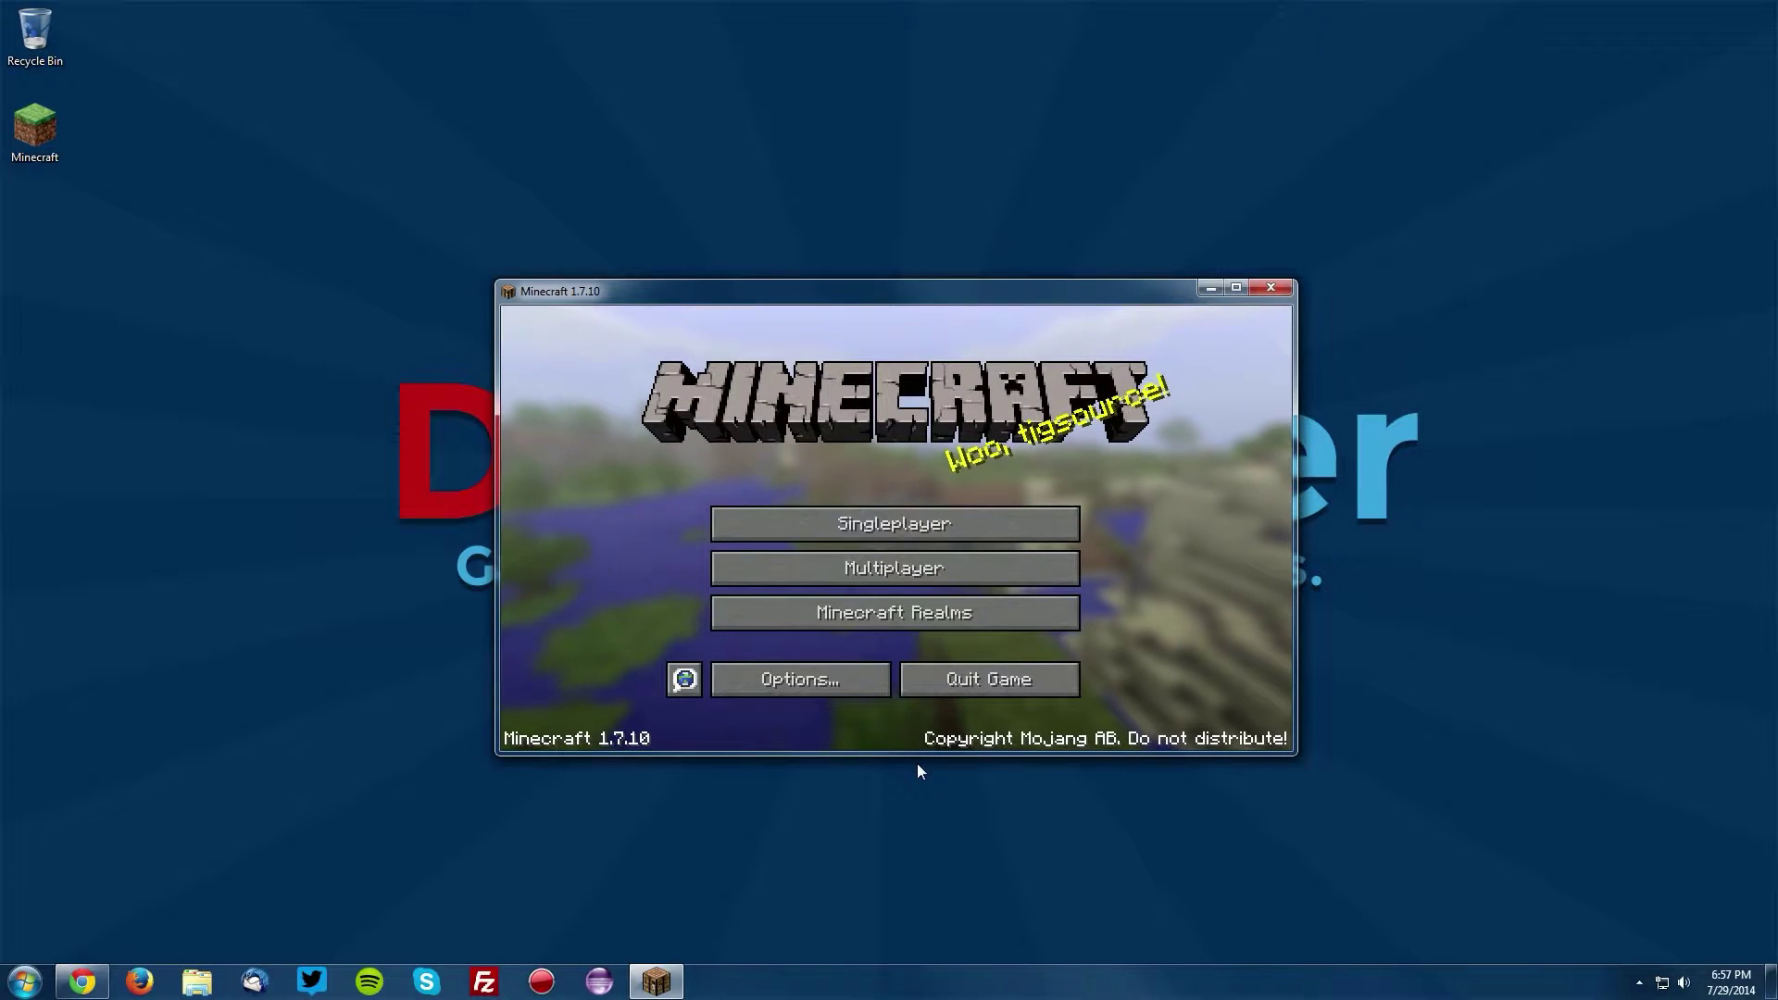
pyautogui.click(987, 680)
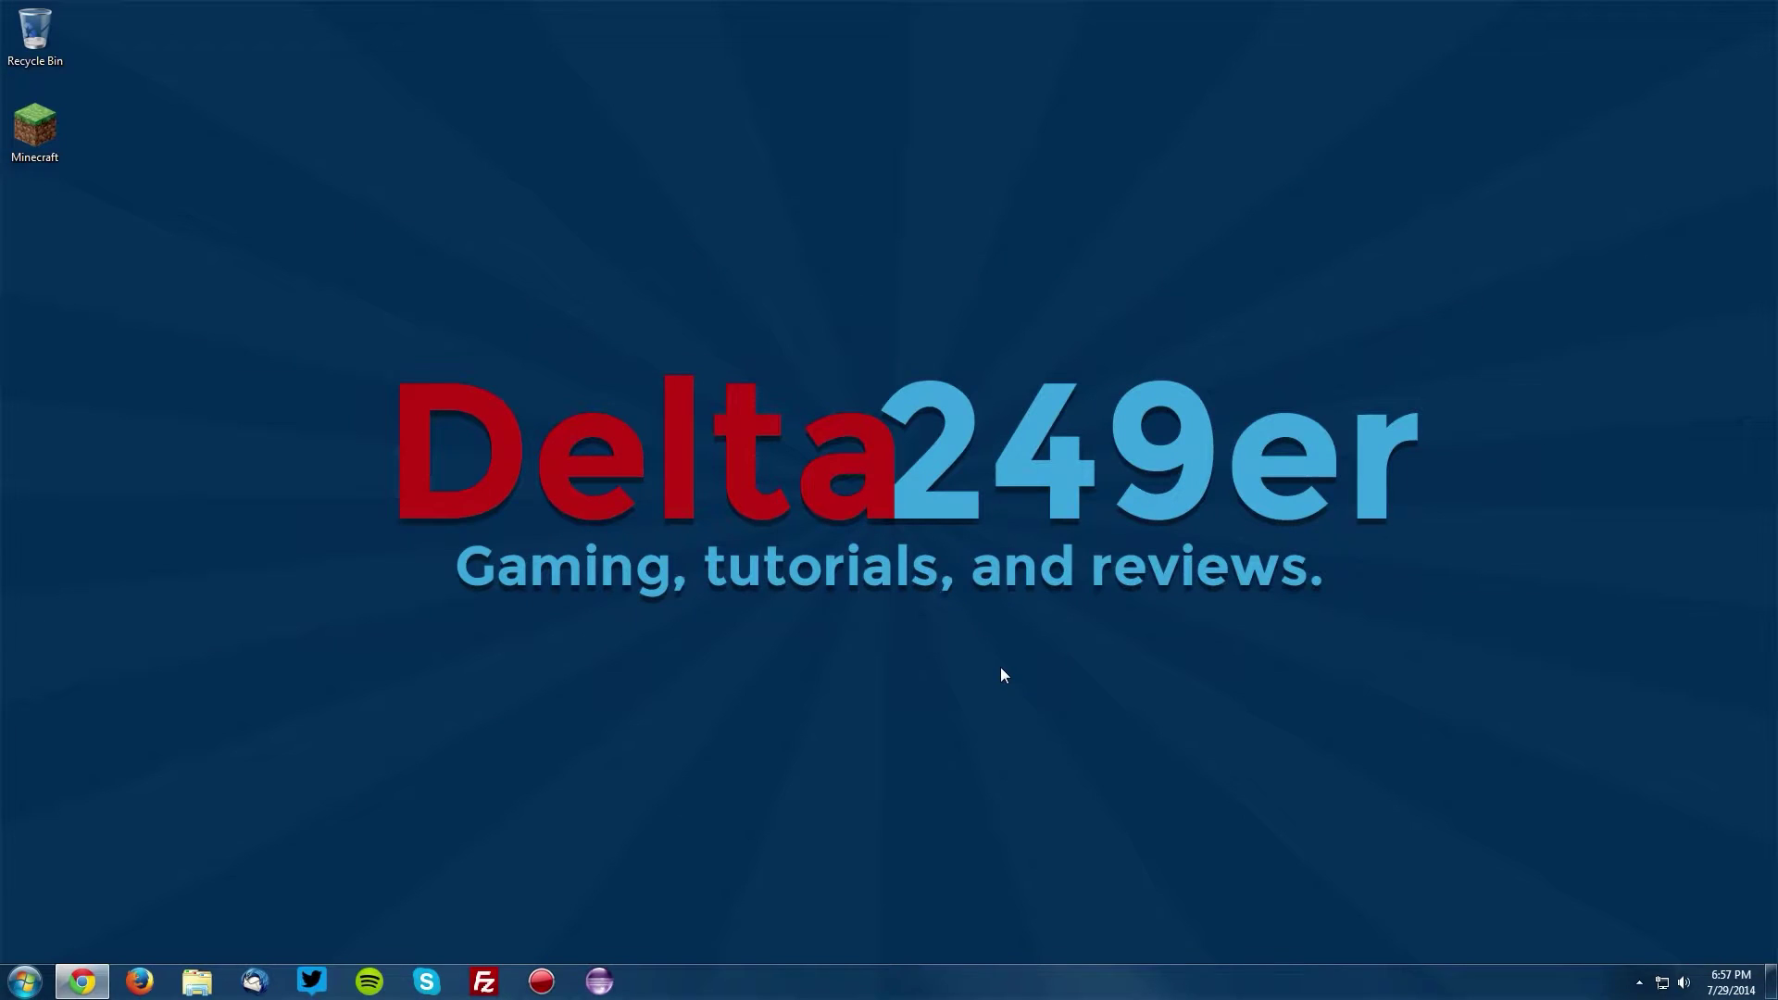
# Save the Forge 1.7.10-Latest (10.13.0.1189) installer jar to the desktop and minimize Chrome
pyautogui.click(83, 981)
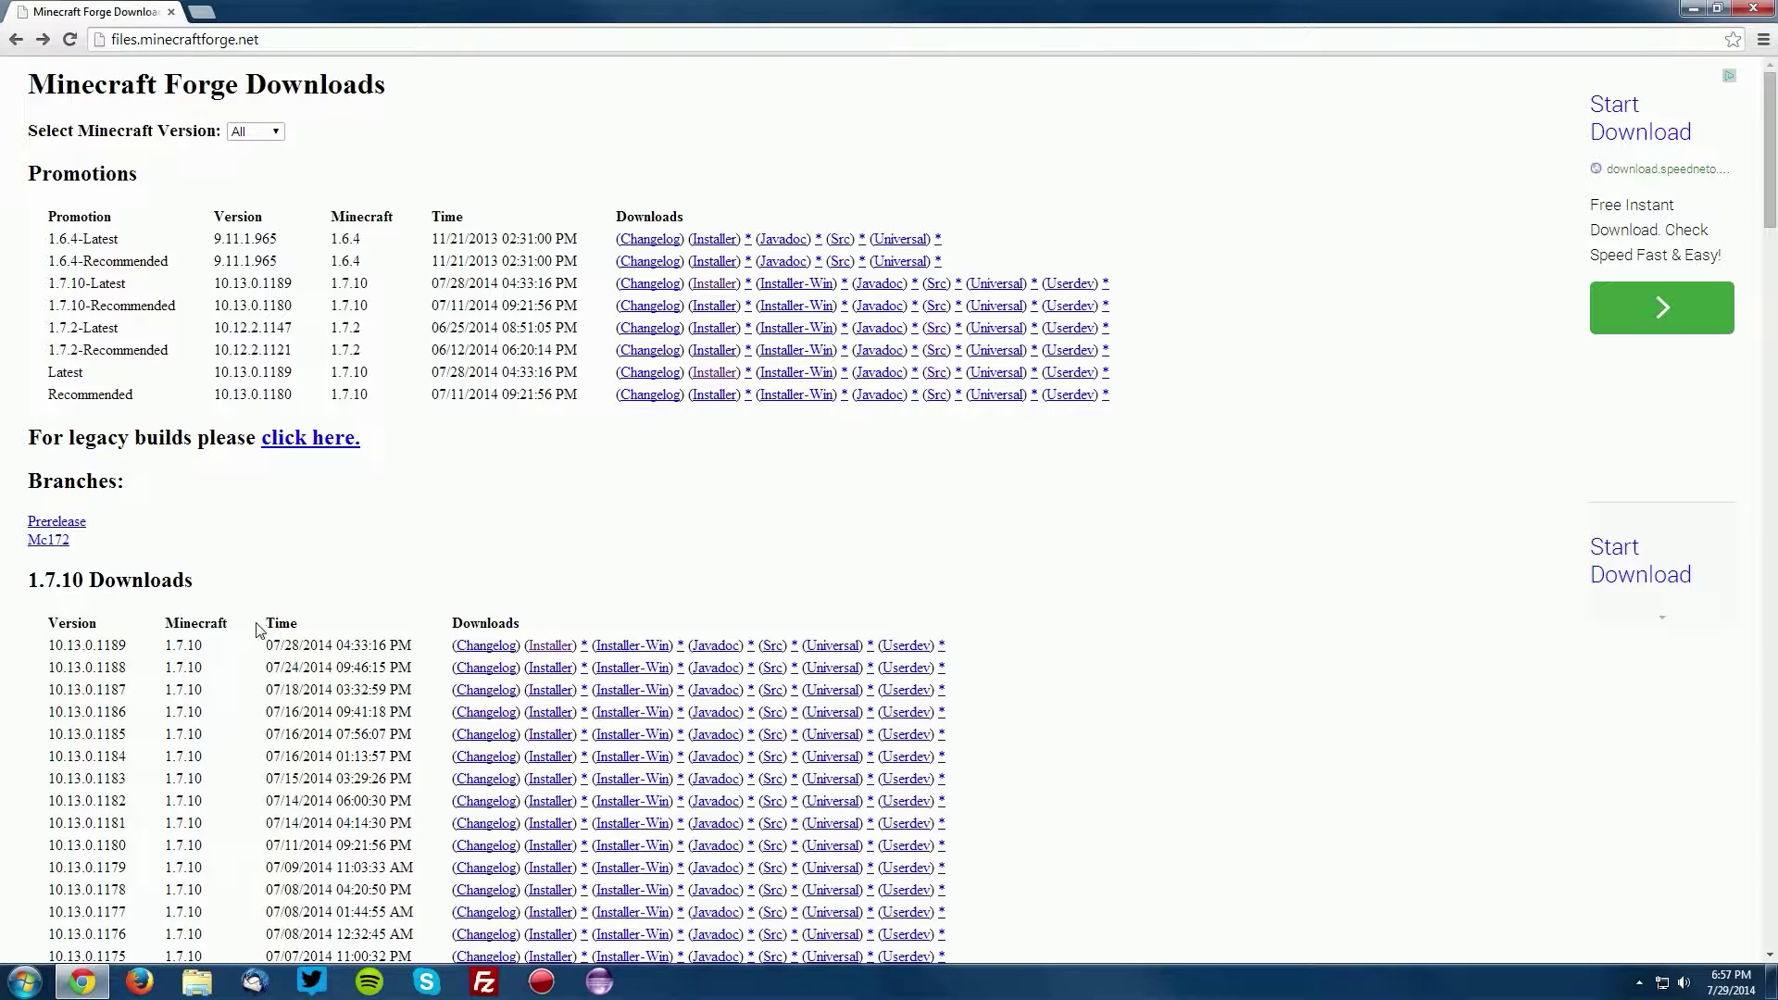
pyautogui.moveTo(176, 285); pyautogui.dragTo(37, 284)
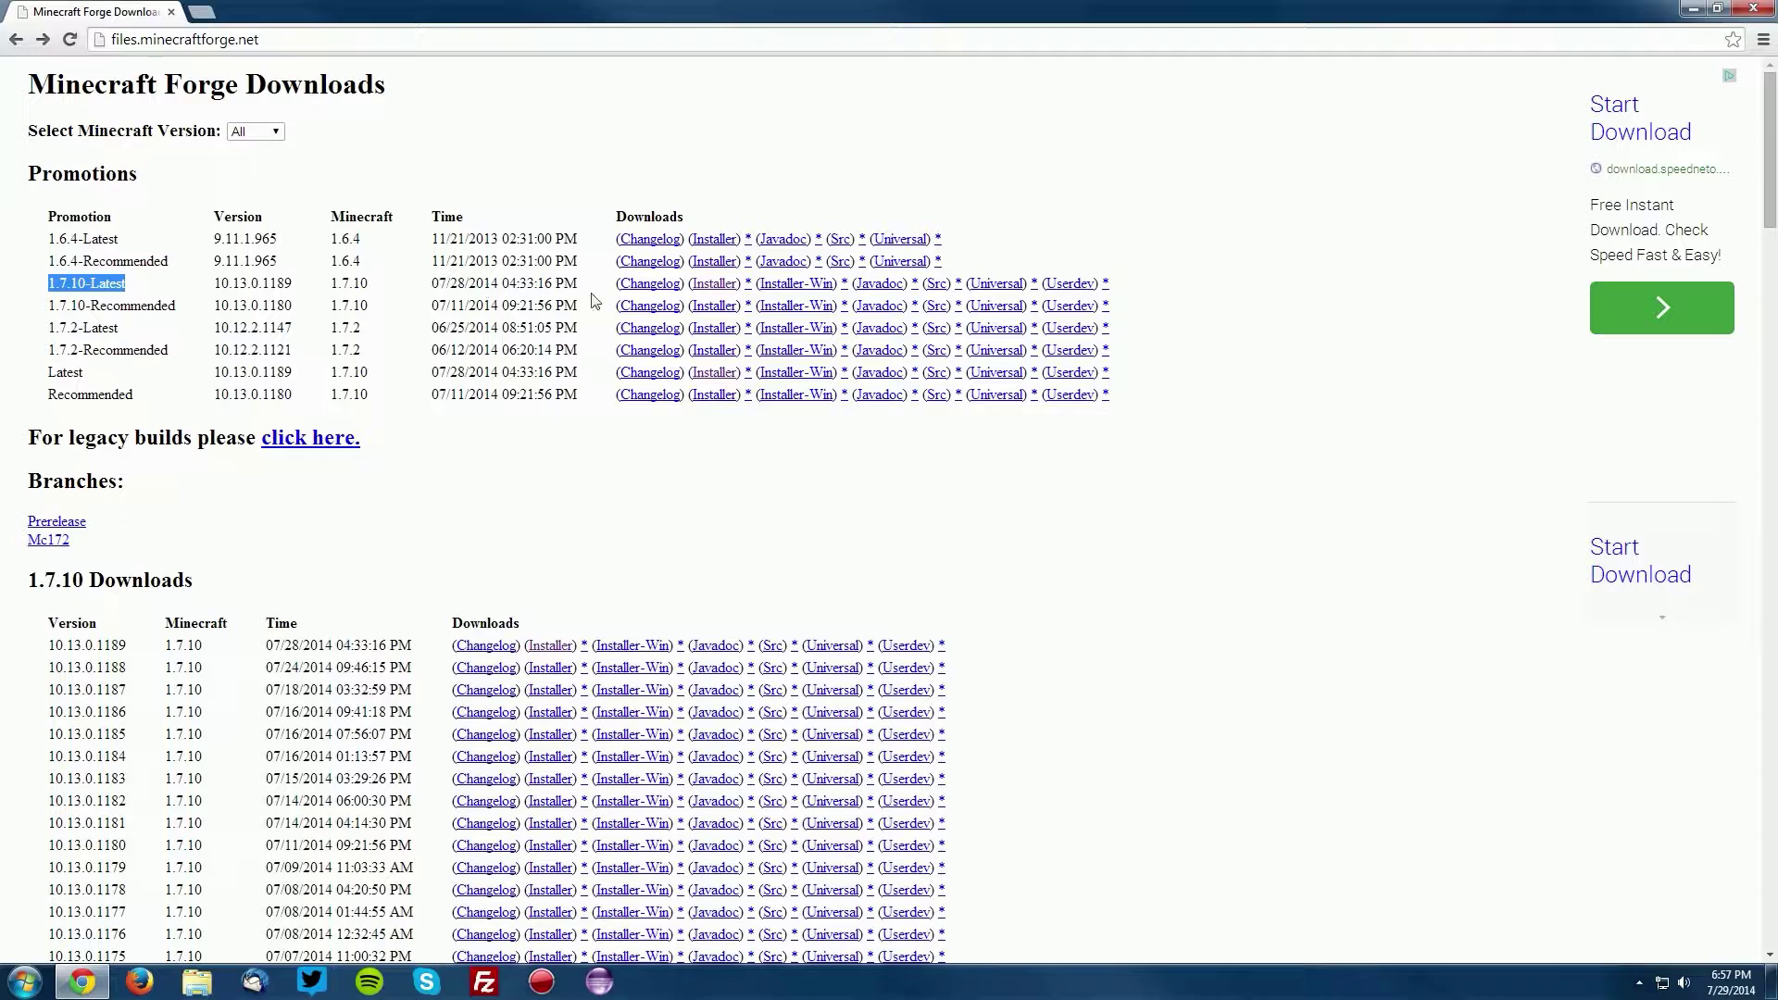
pyautogui.click(723, 284)
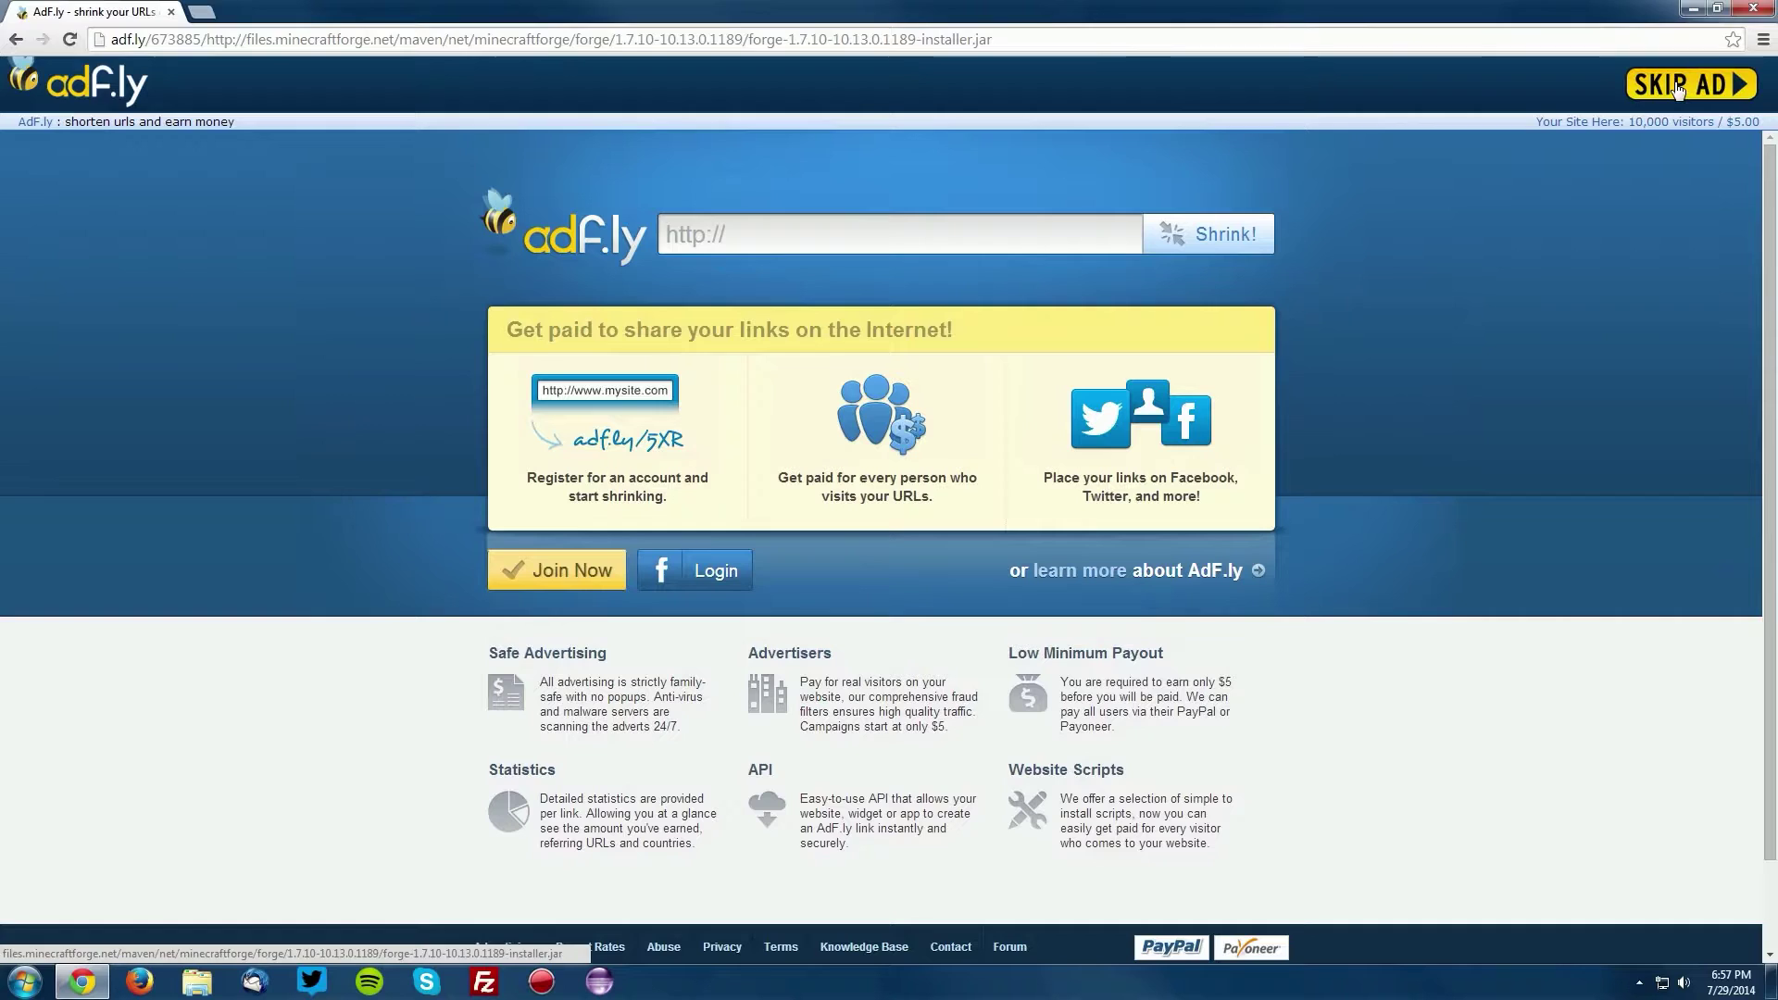
pyautogui.click(1681, 85)
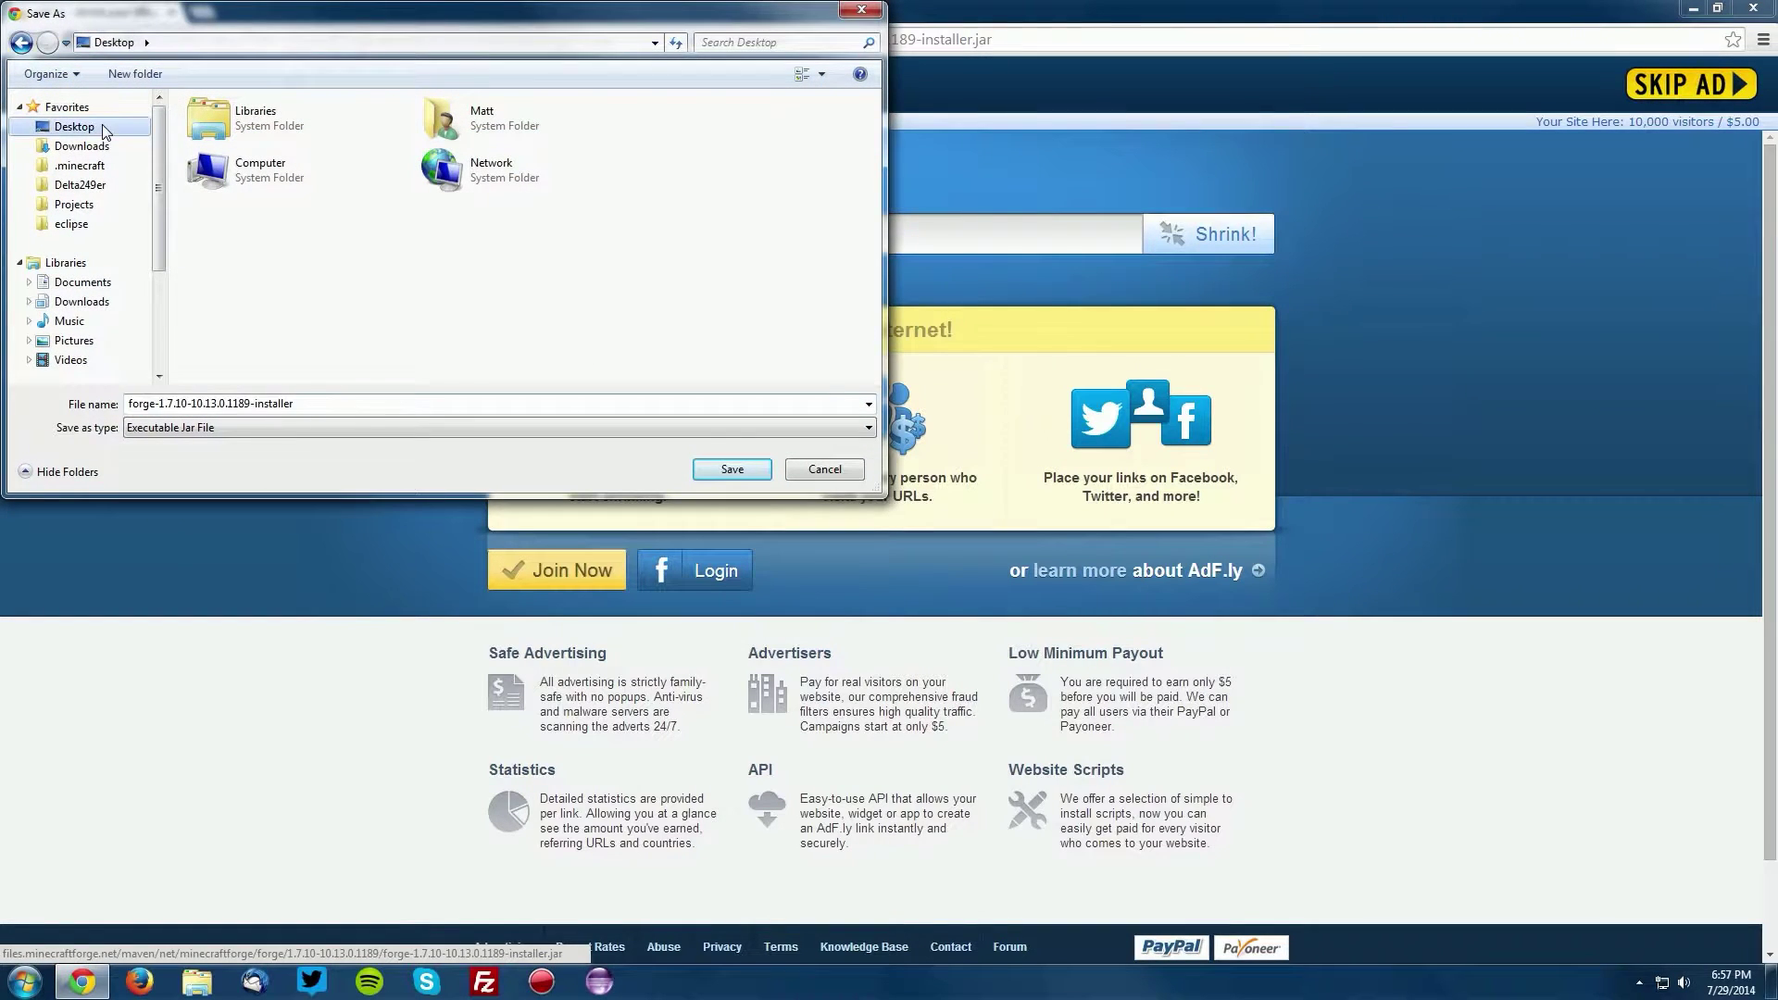
pyautogui.click(736, 471)
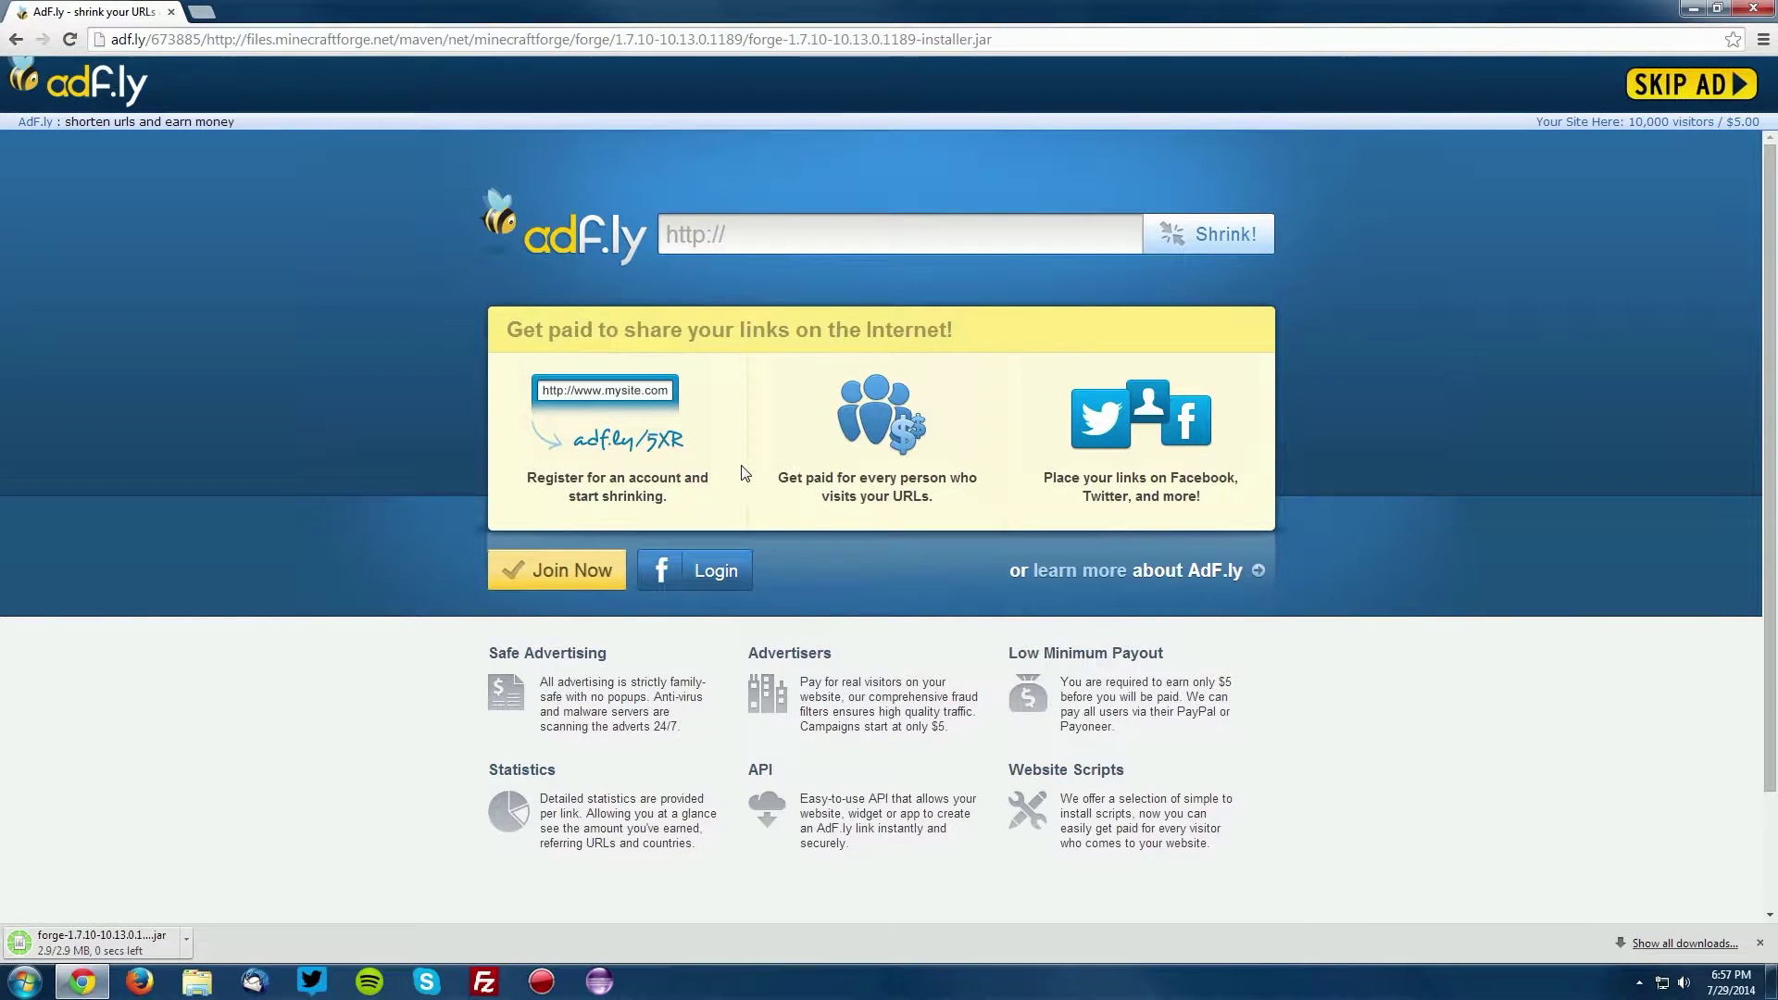
pyautogui.click(1692, 8)
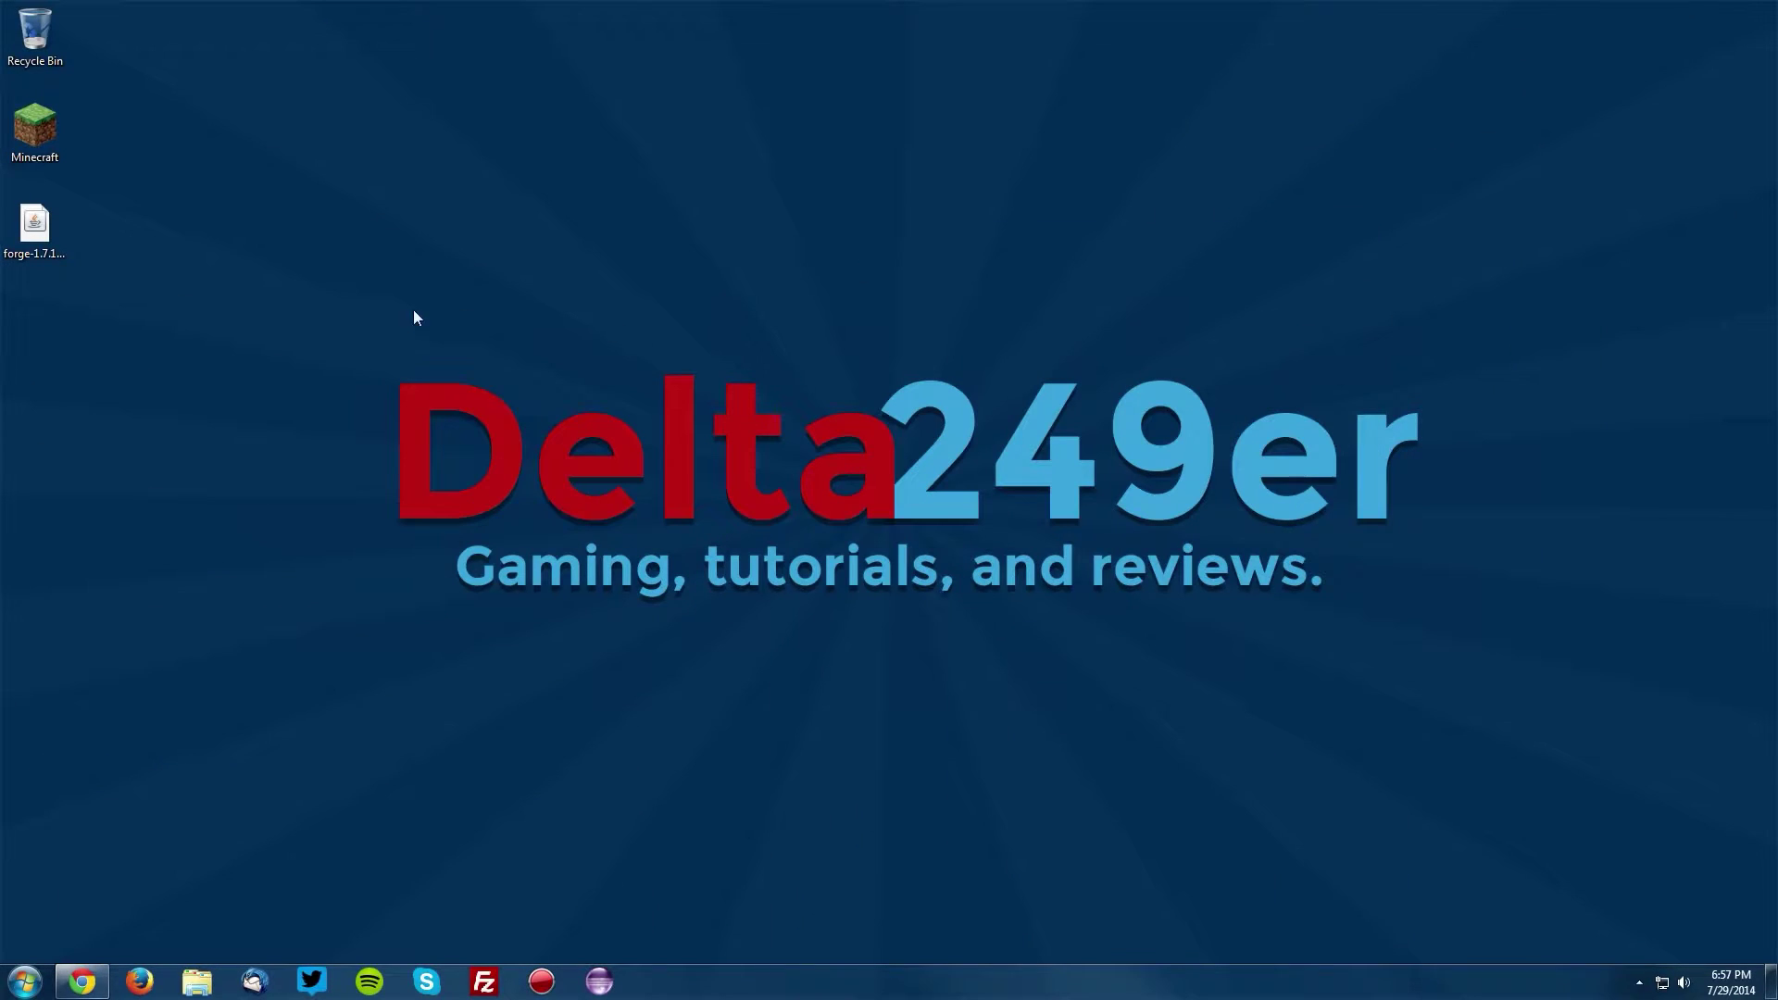
# Run the Forge jar with Java, install the client, and confirm the completion notice
pyautogui.rightClick(46, 235)
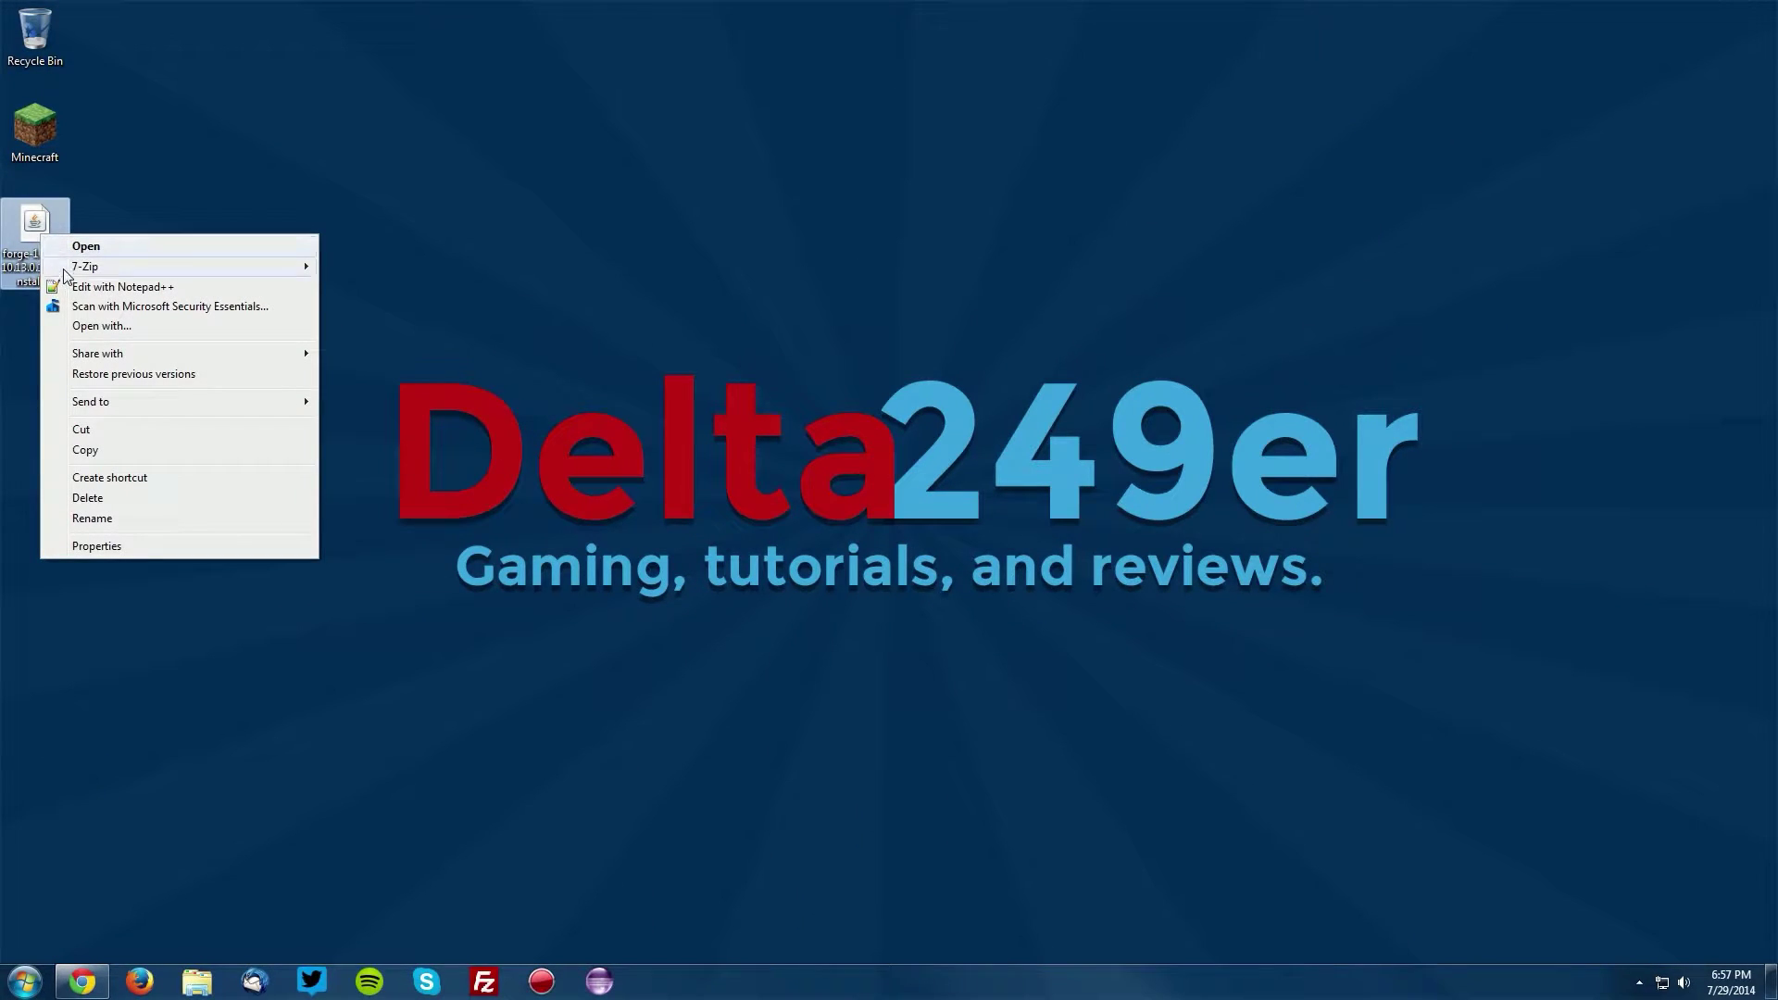
pyautogui.click(92, 327)
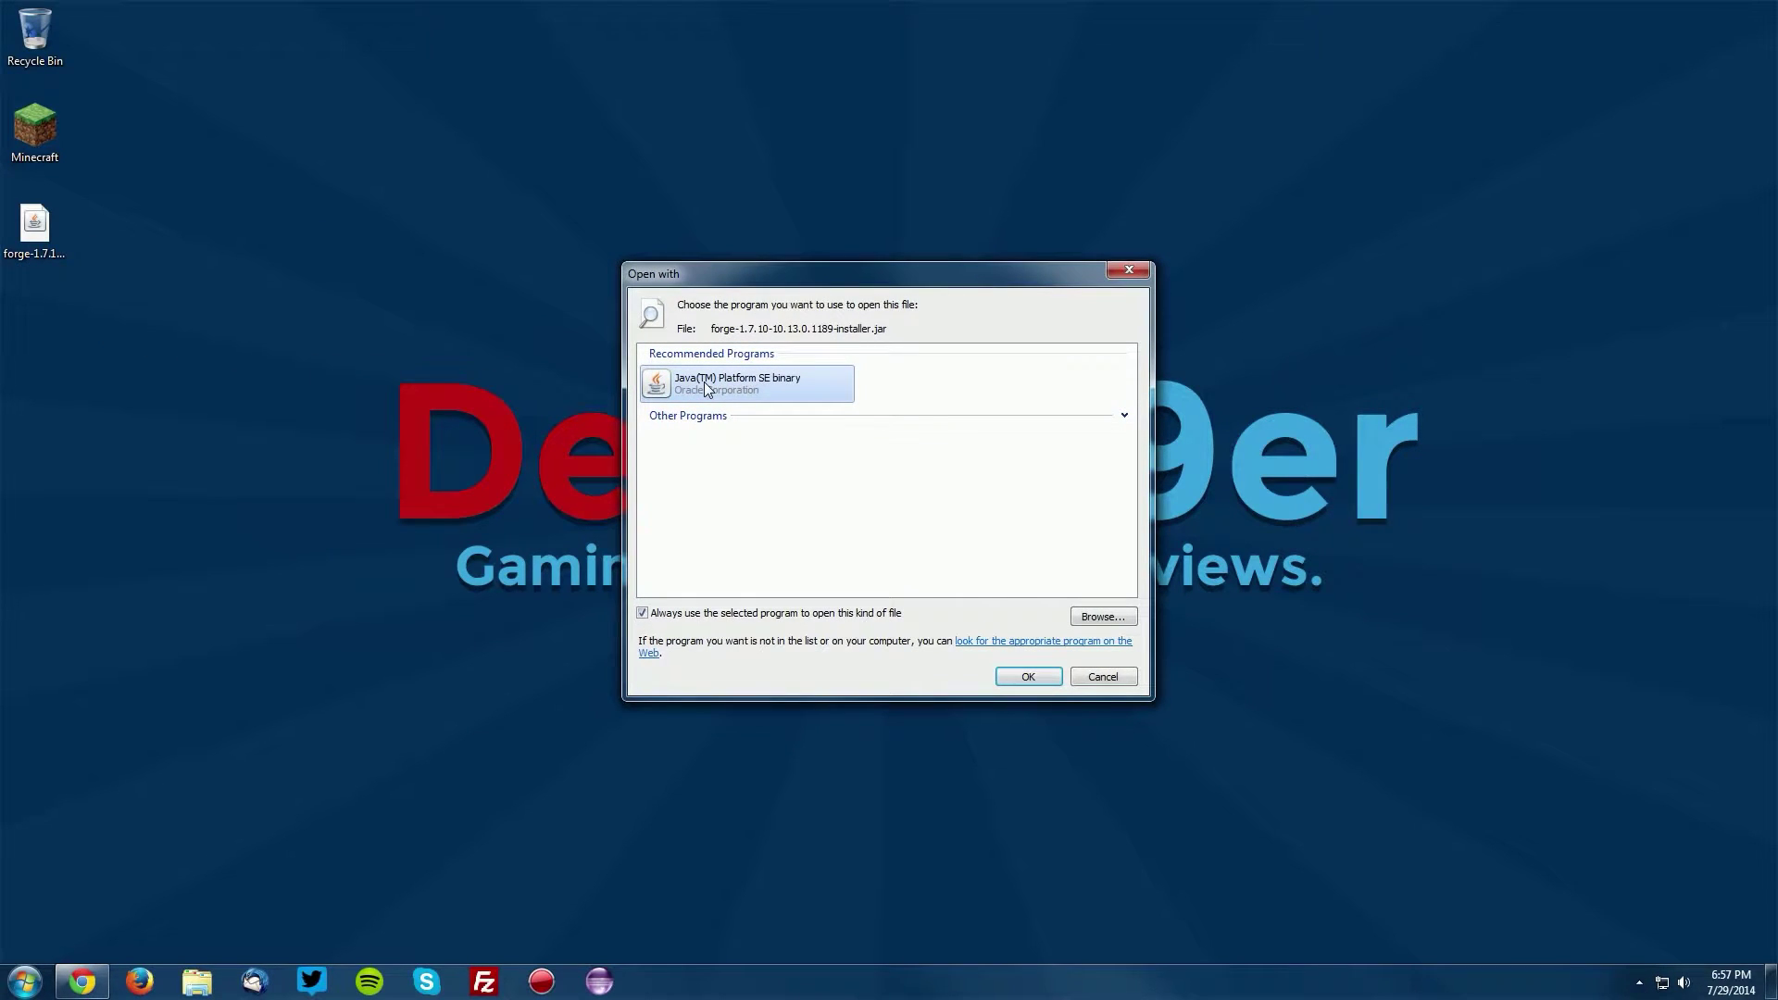
pyautogui.click(1028, 676)
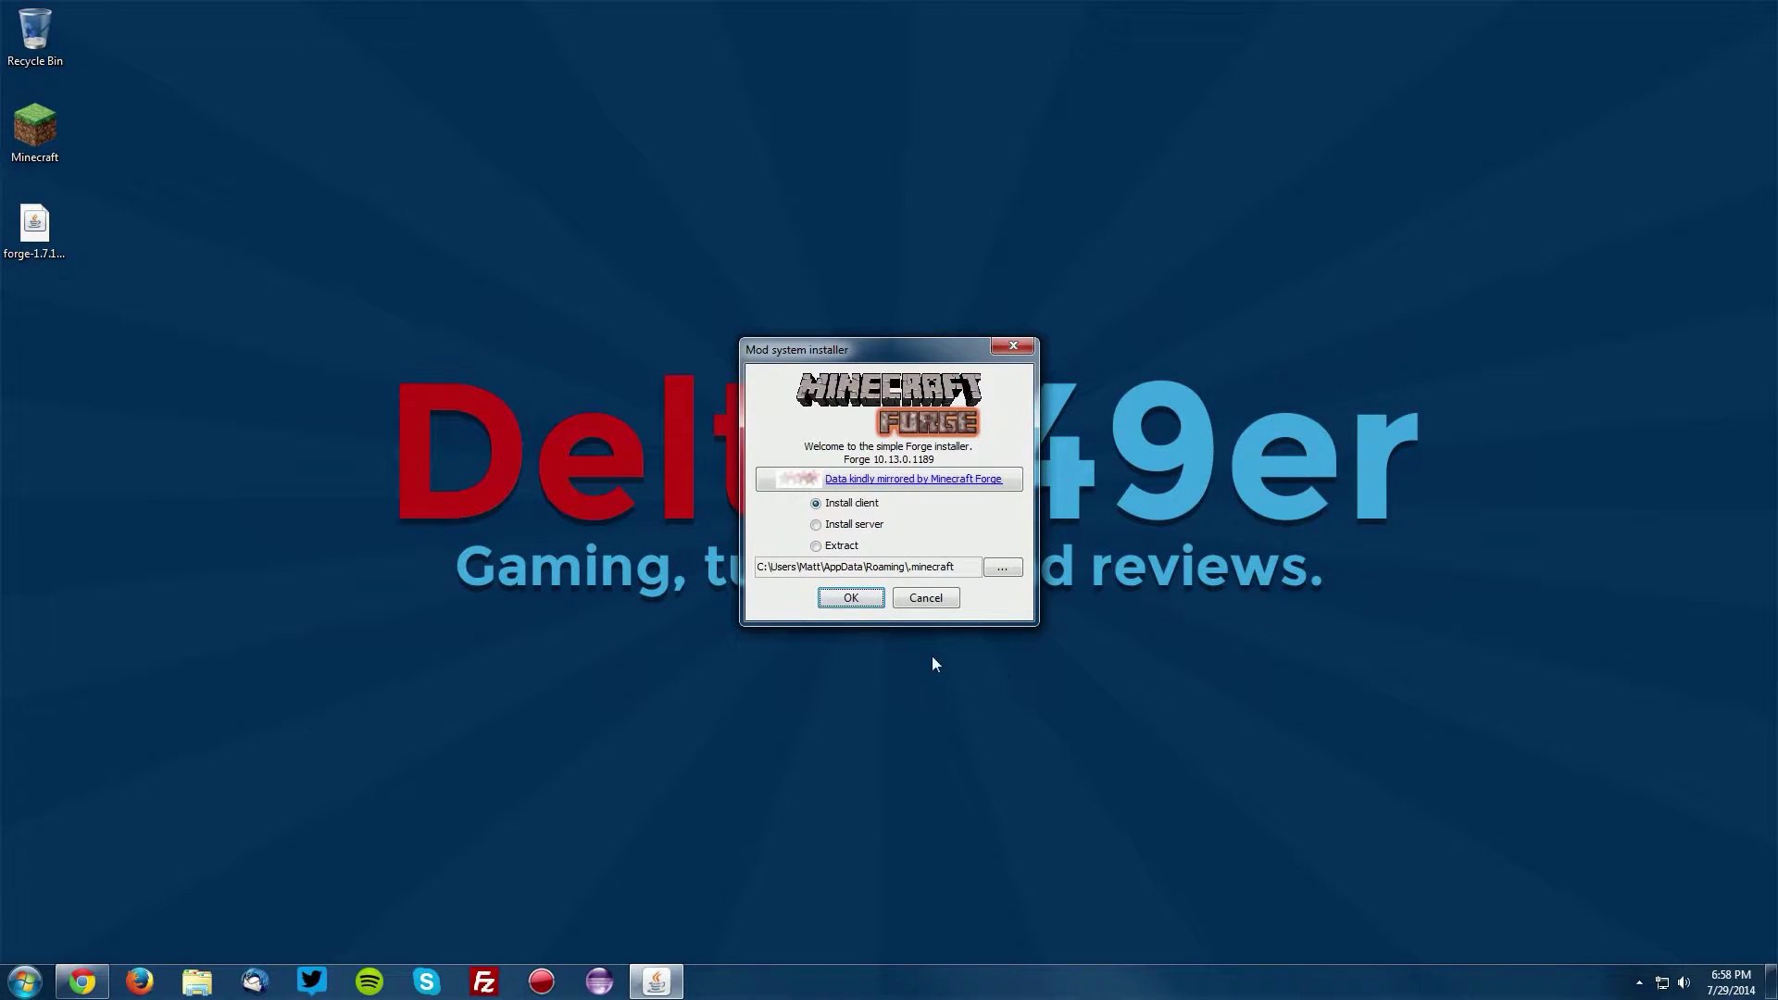
pyautogui.click(819, 506)
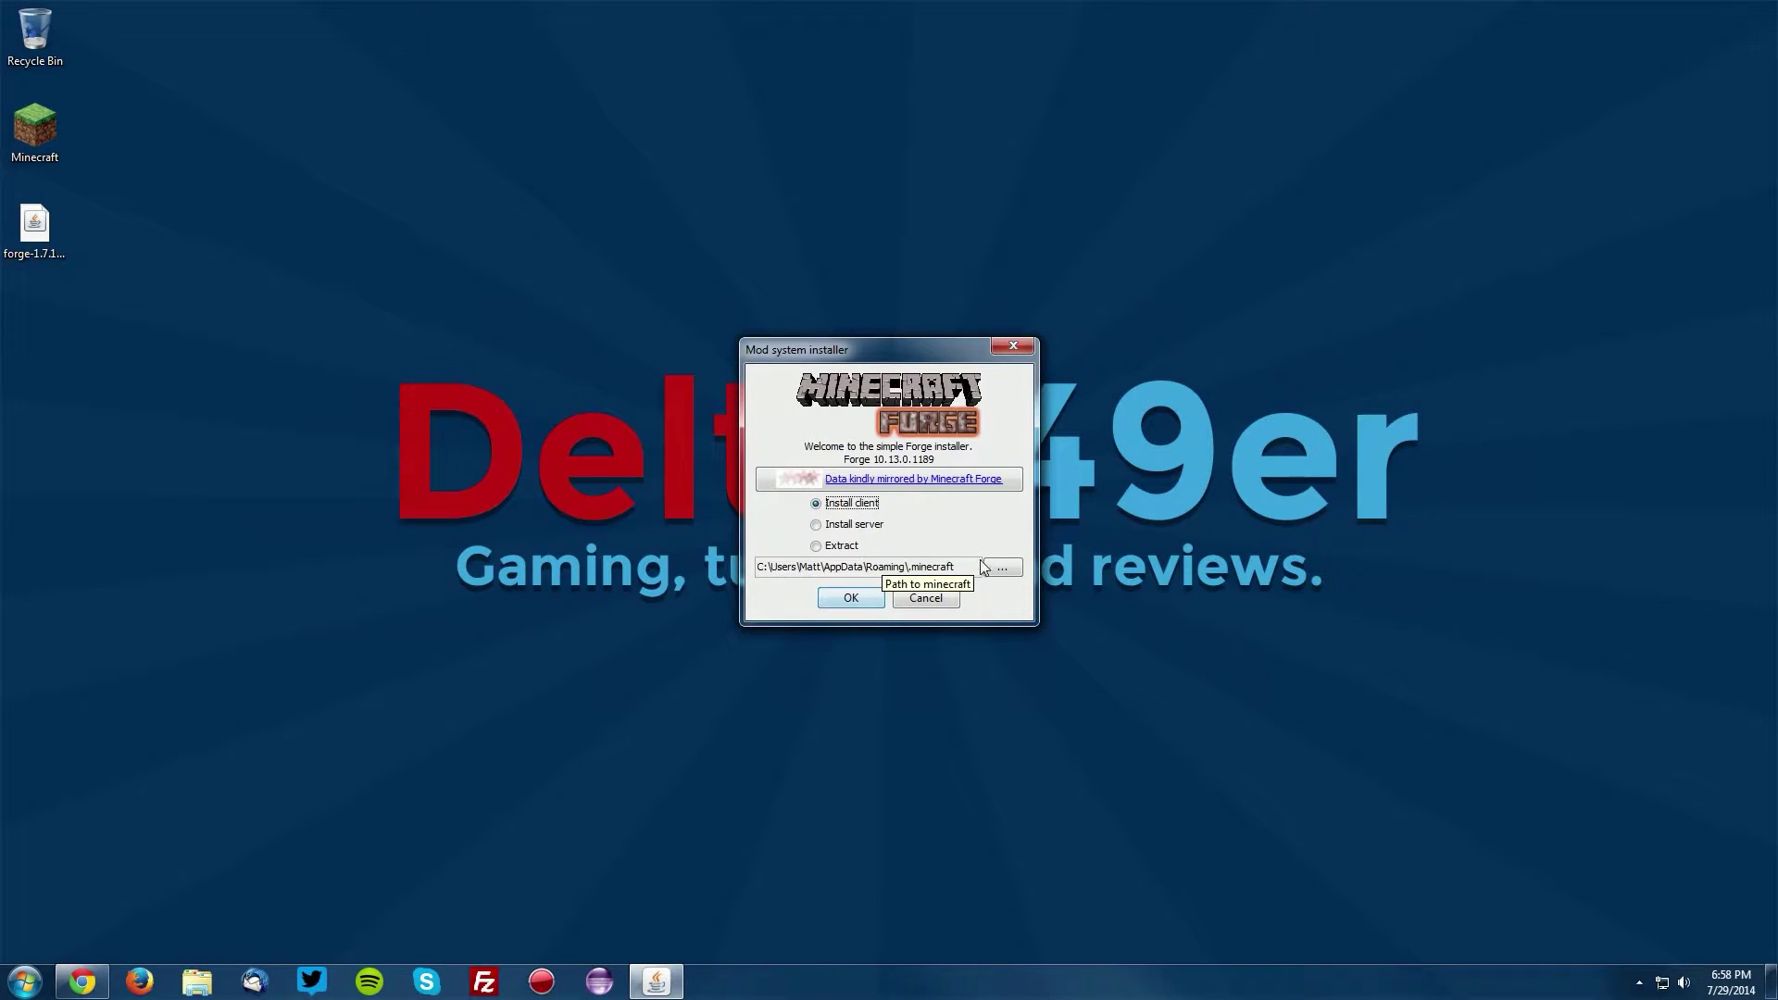
pyautogui.click(865, 599)
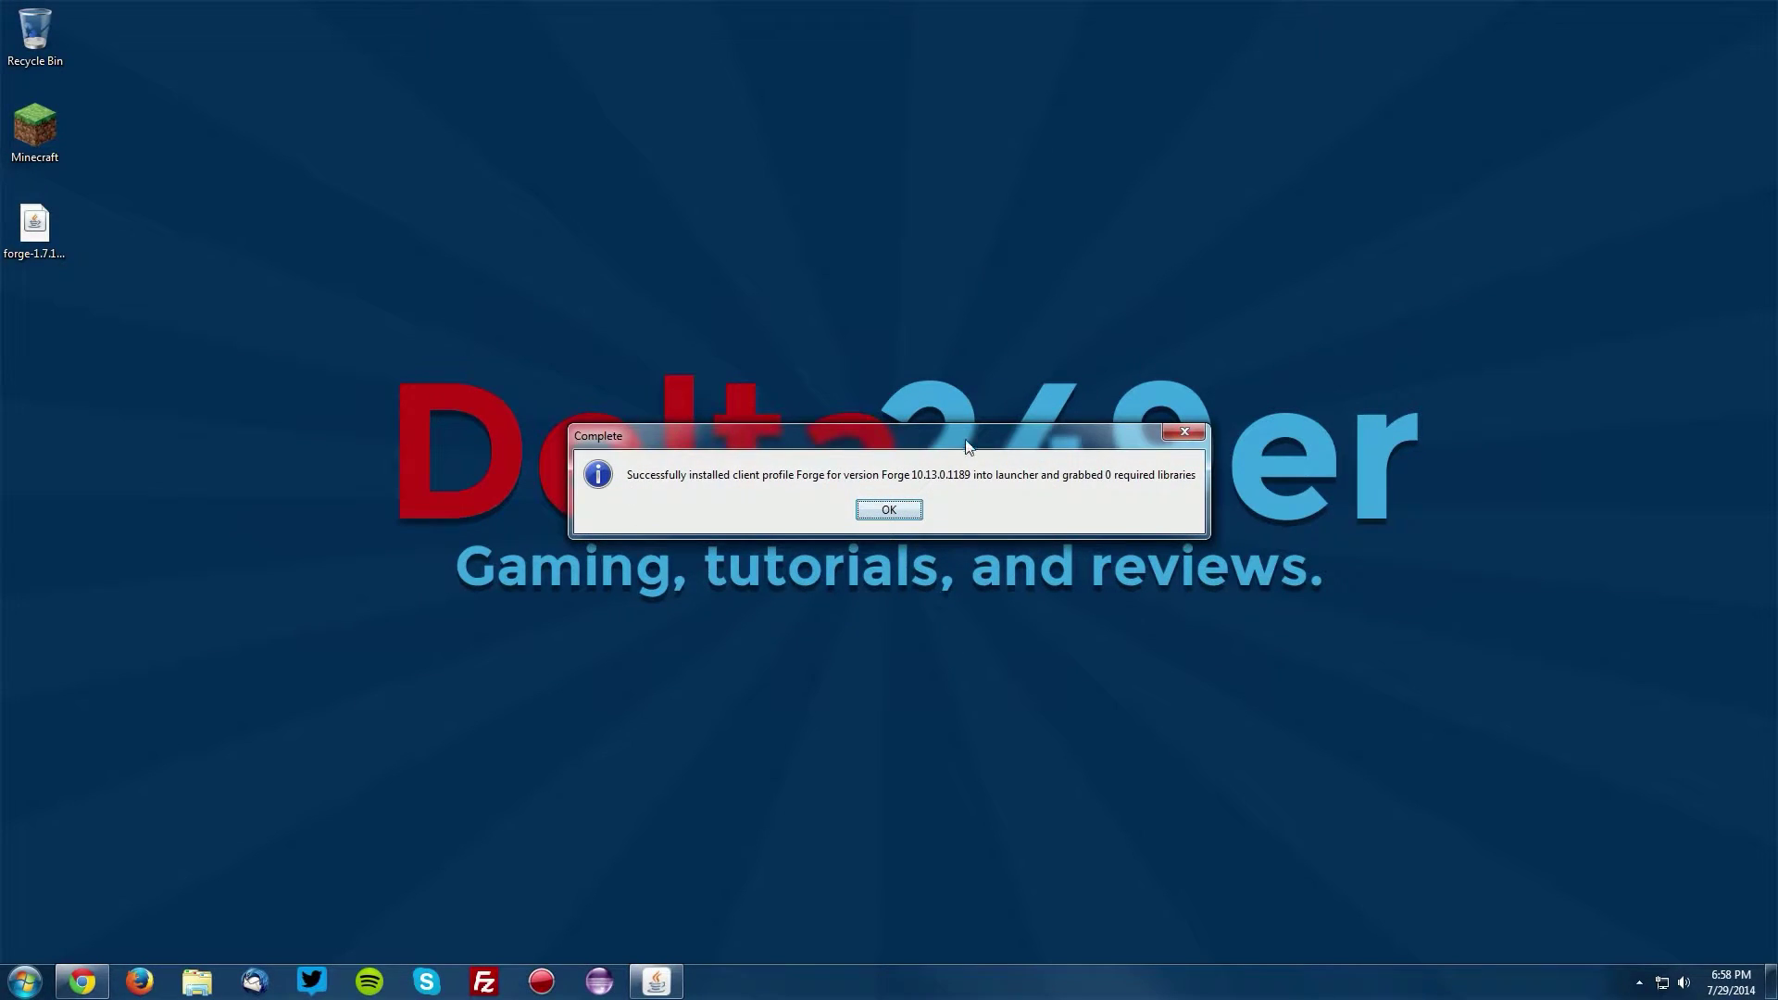
pyautogui.click(895, 514)
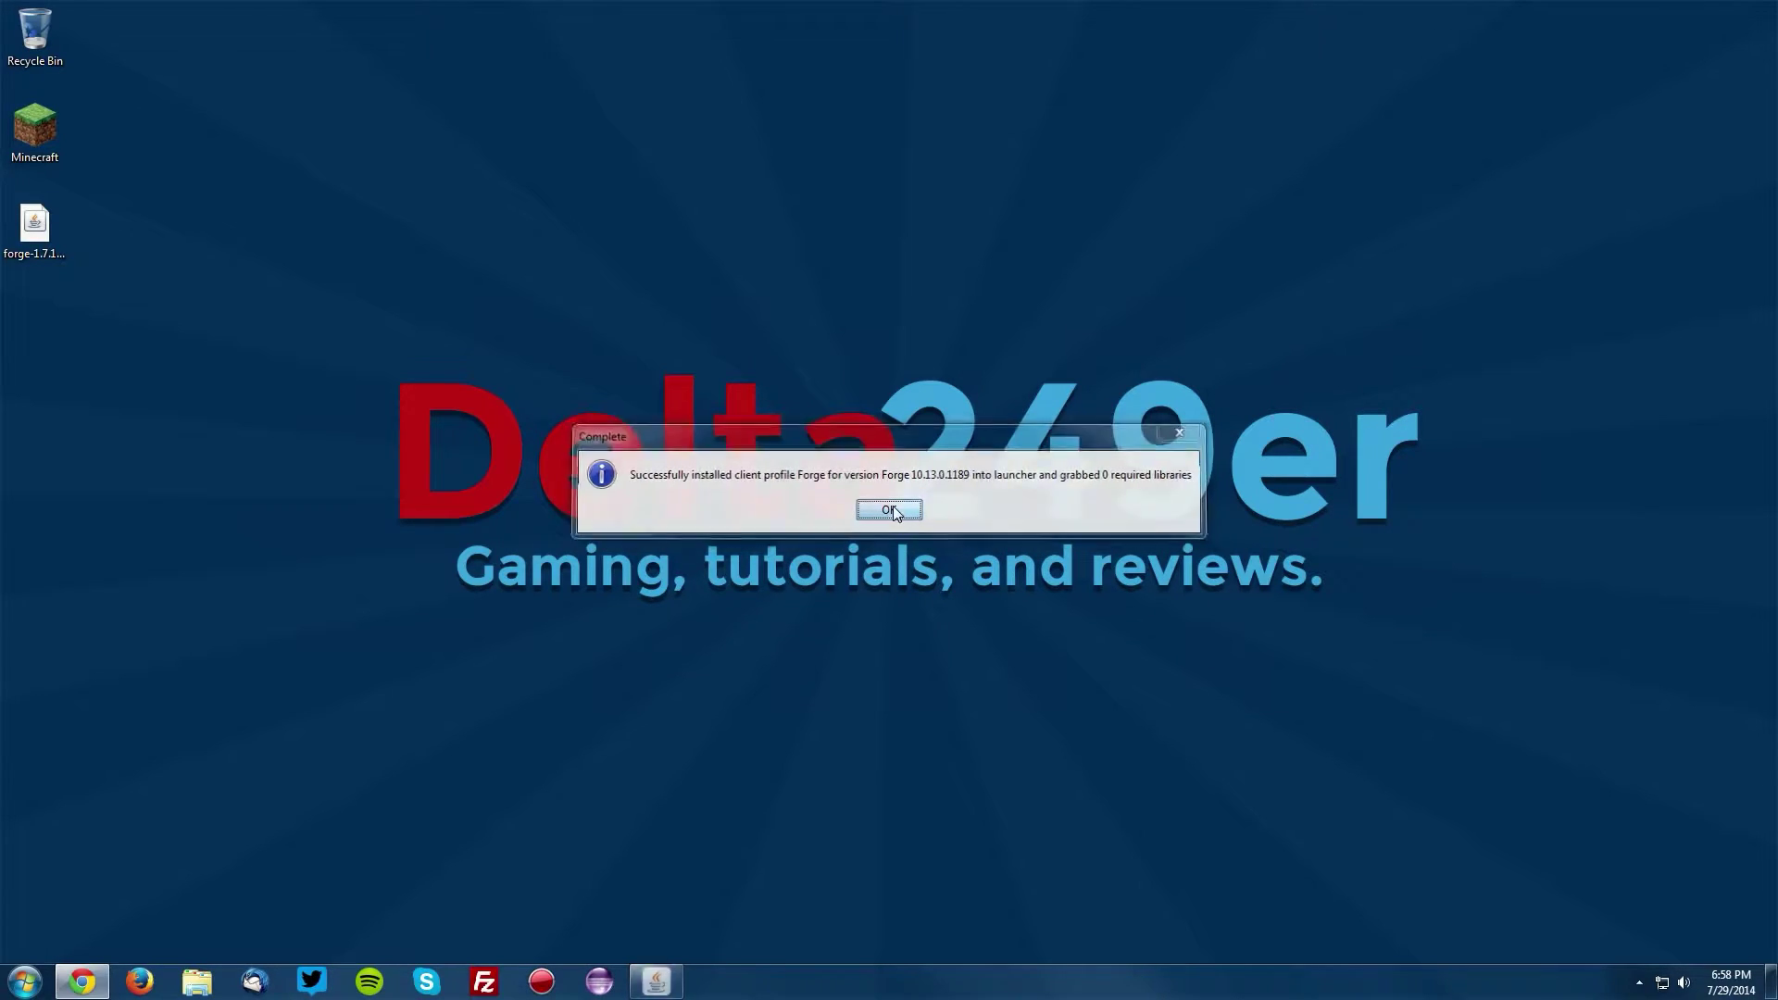
# Reopen the launcher and start the game with the Forge profile
pyautogui.doubleClick(48, 126)
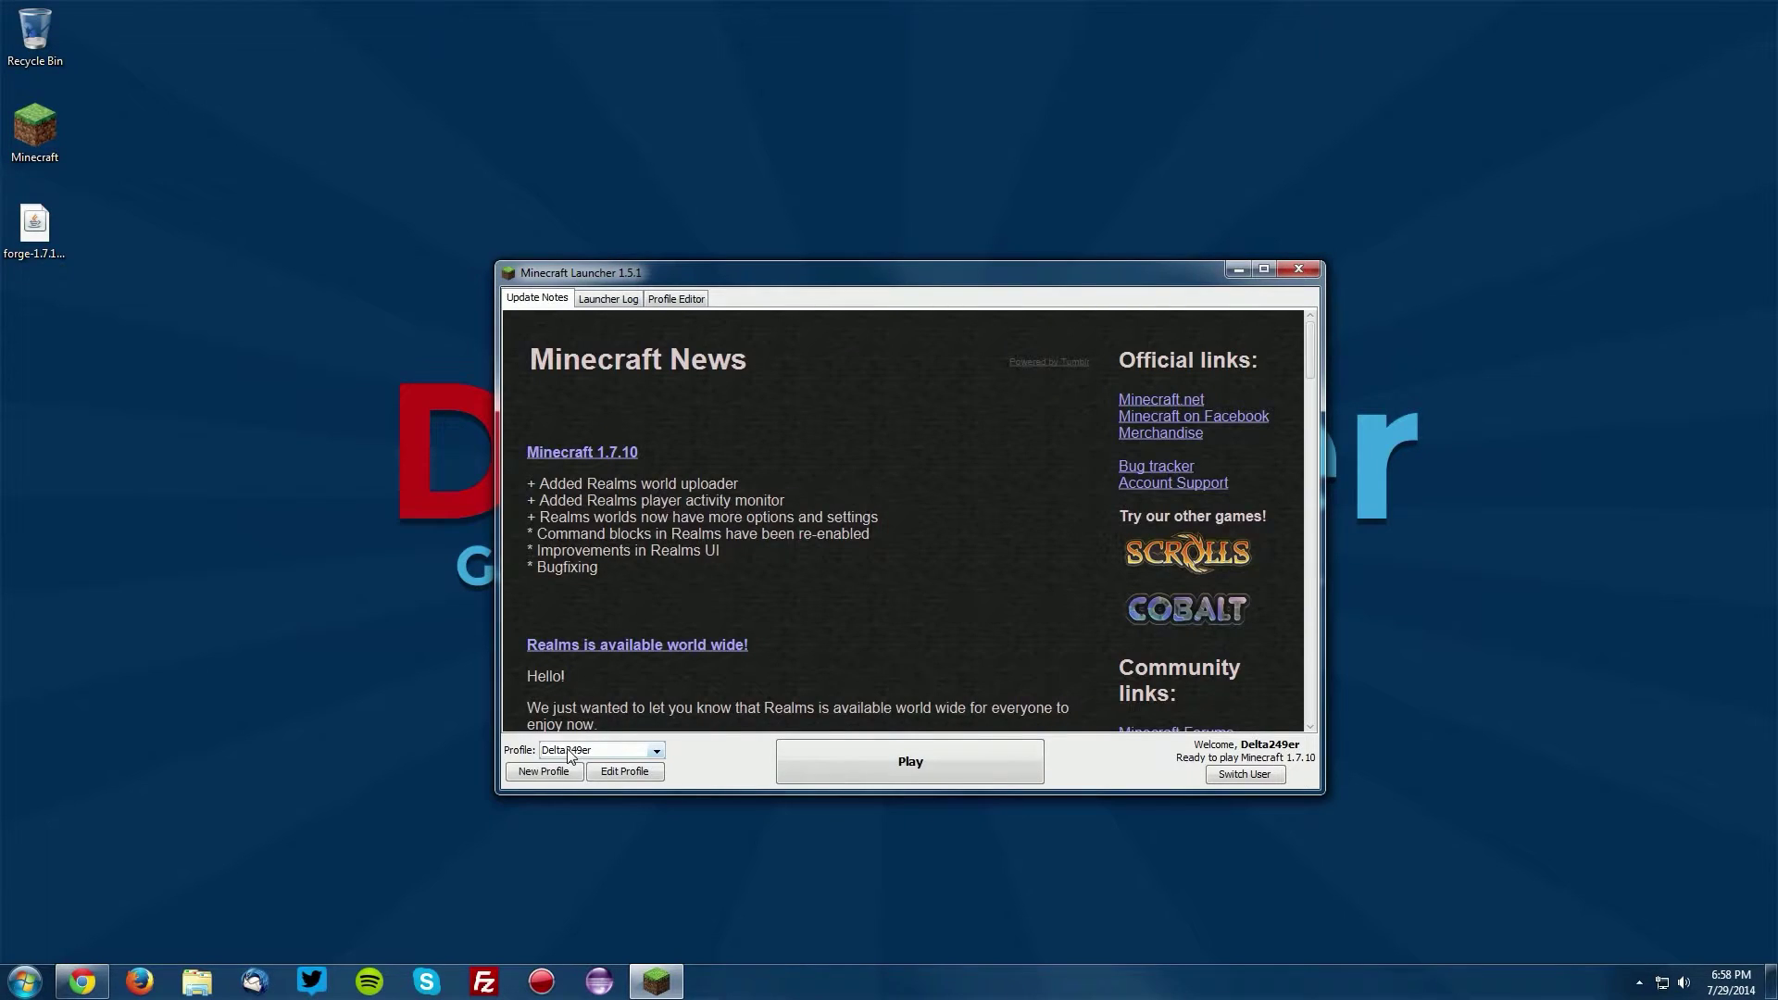
pyautogui.click(583, 754)
pyautogui.click(582, 786)
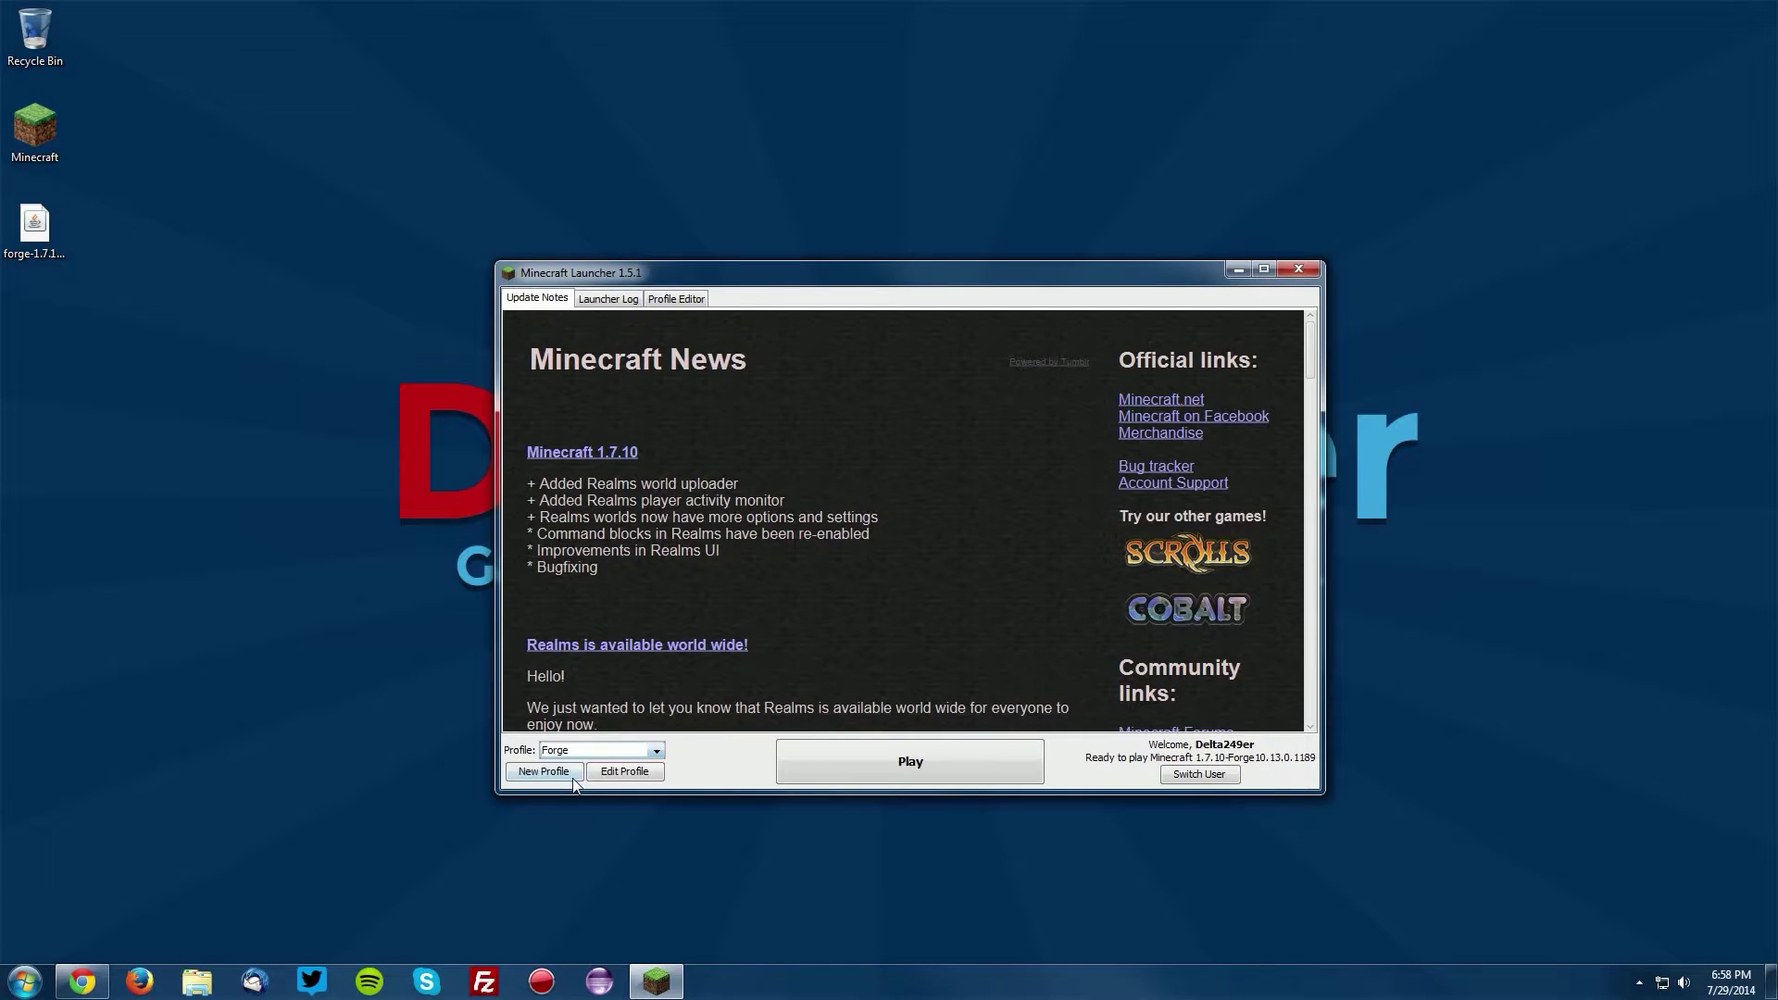
pyautogui.click(915, 761)
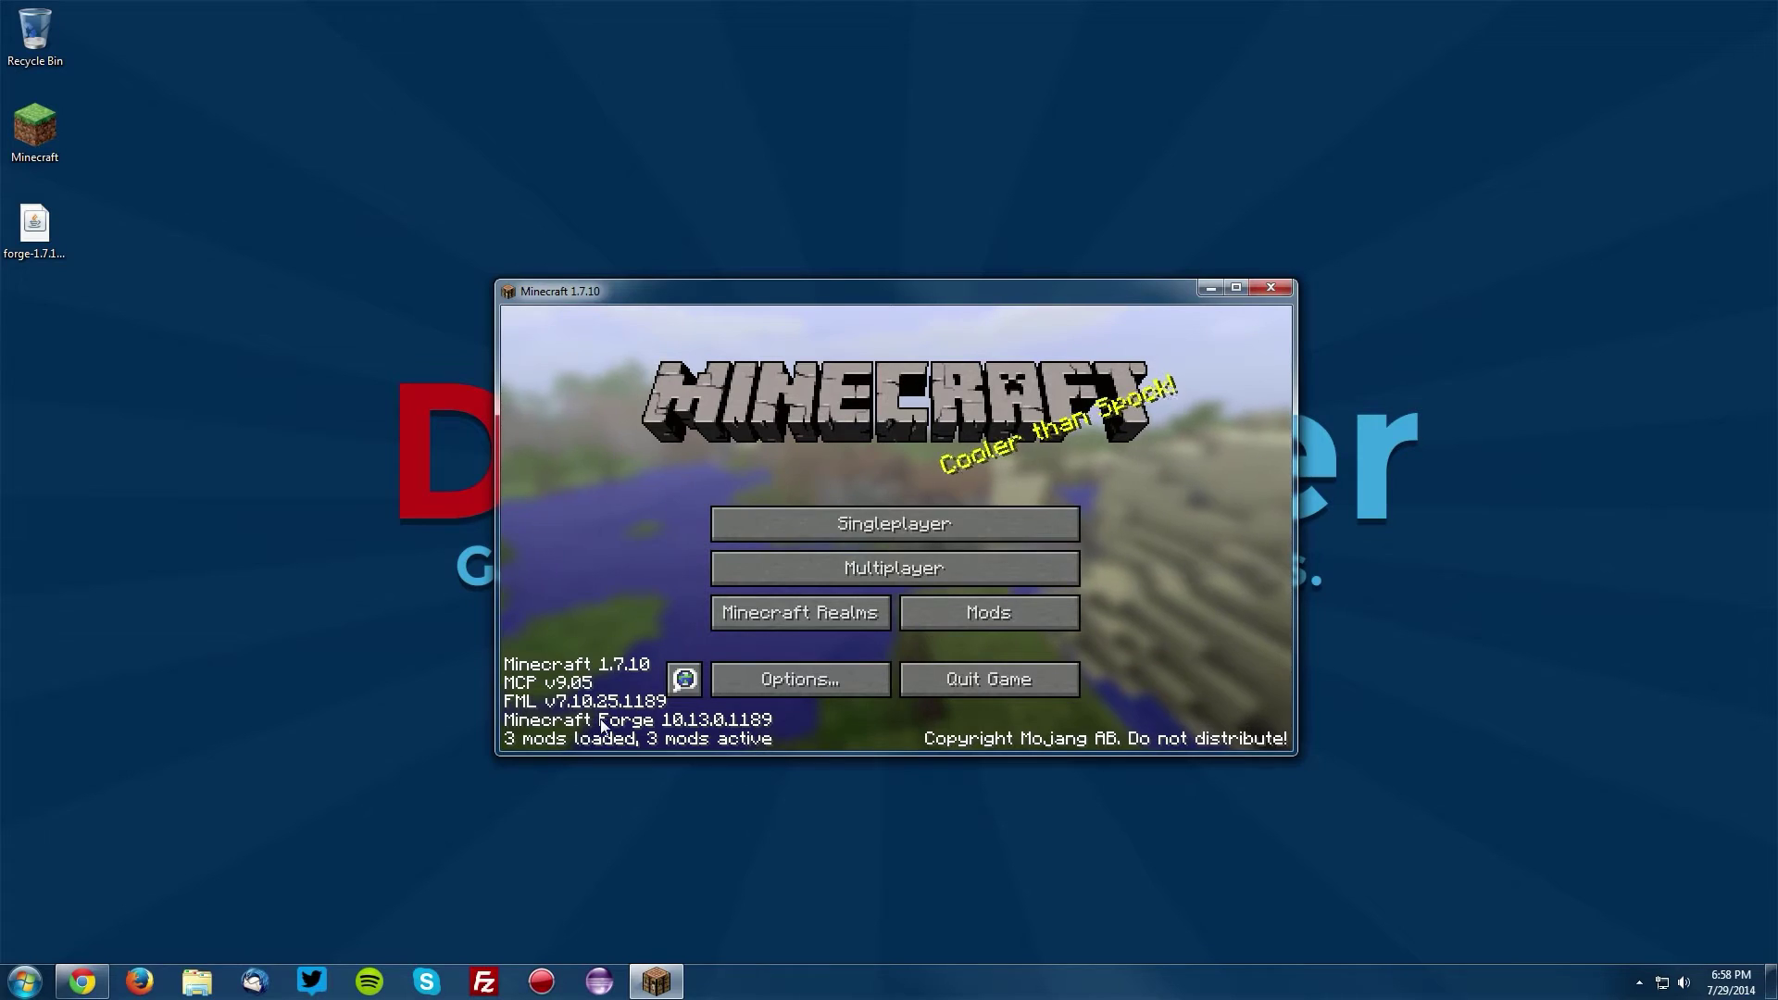
# Check that Forge 10.13.0.1189 is among the 3 loaded mods, then quit the game
pyautogui.click(989, 613)
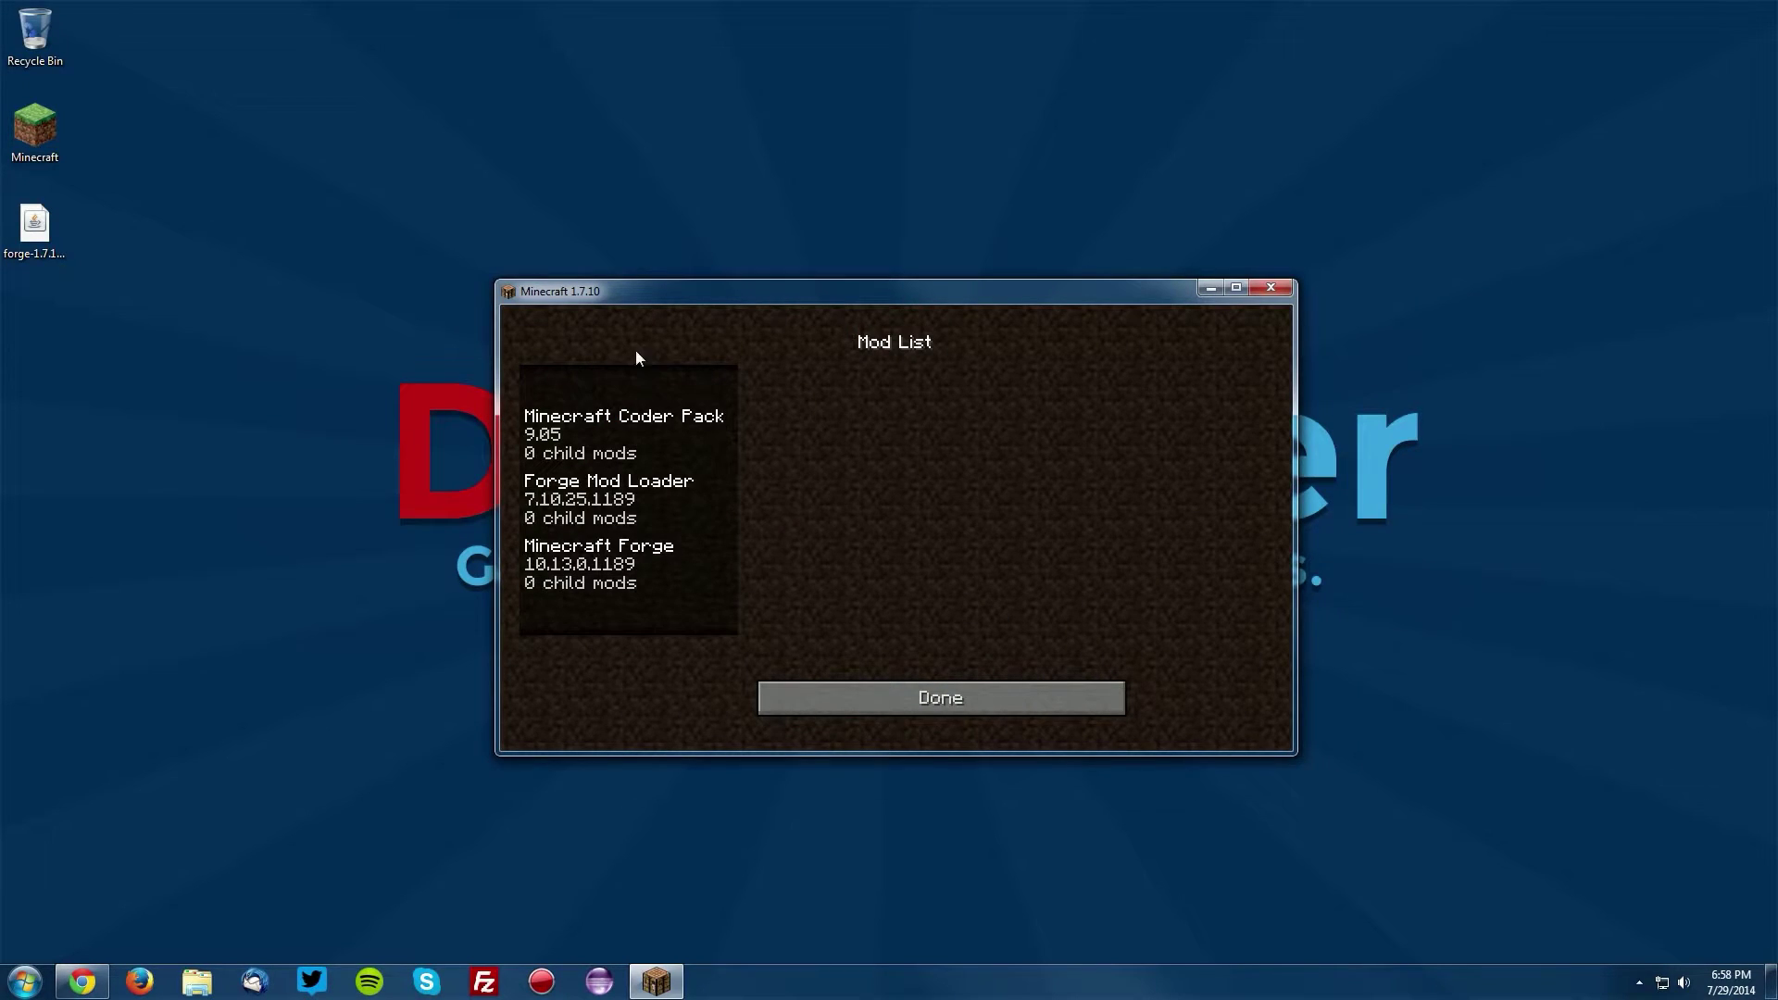
pyautogui.click(943, 701)
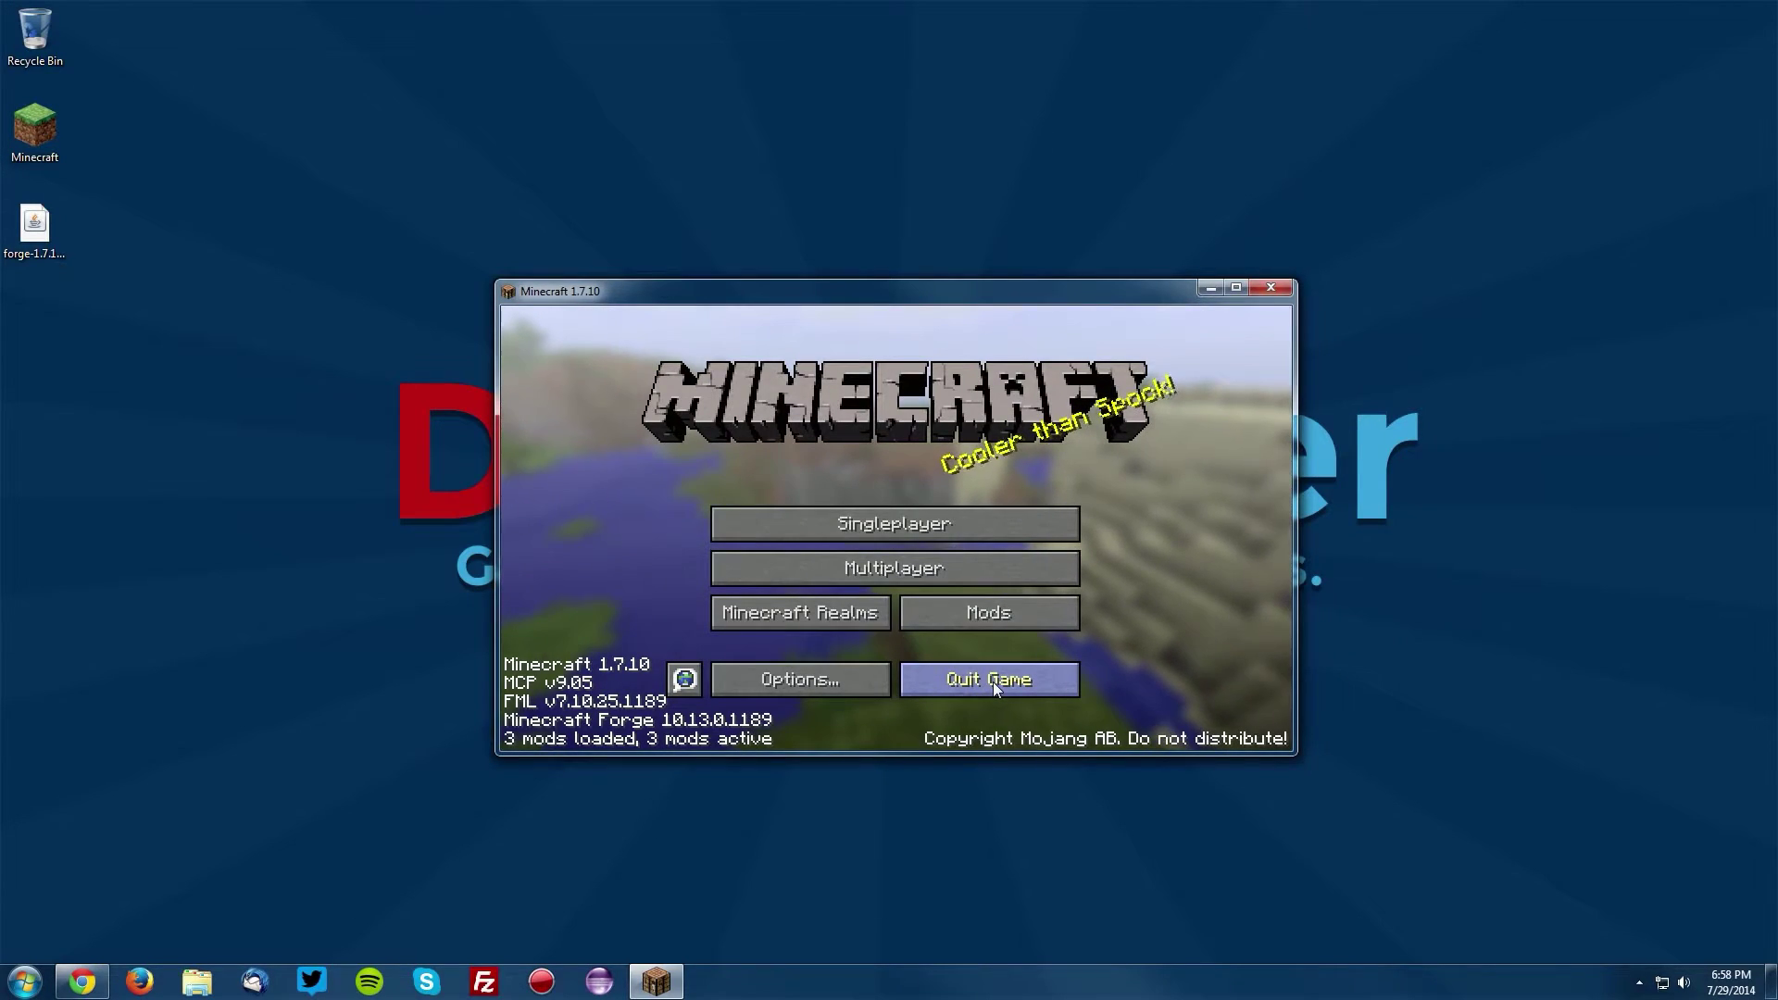
pyautogui.click(989, 680)
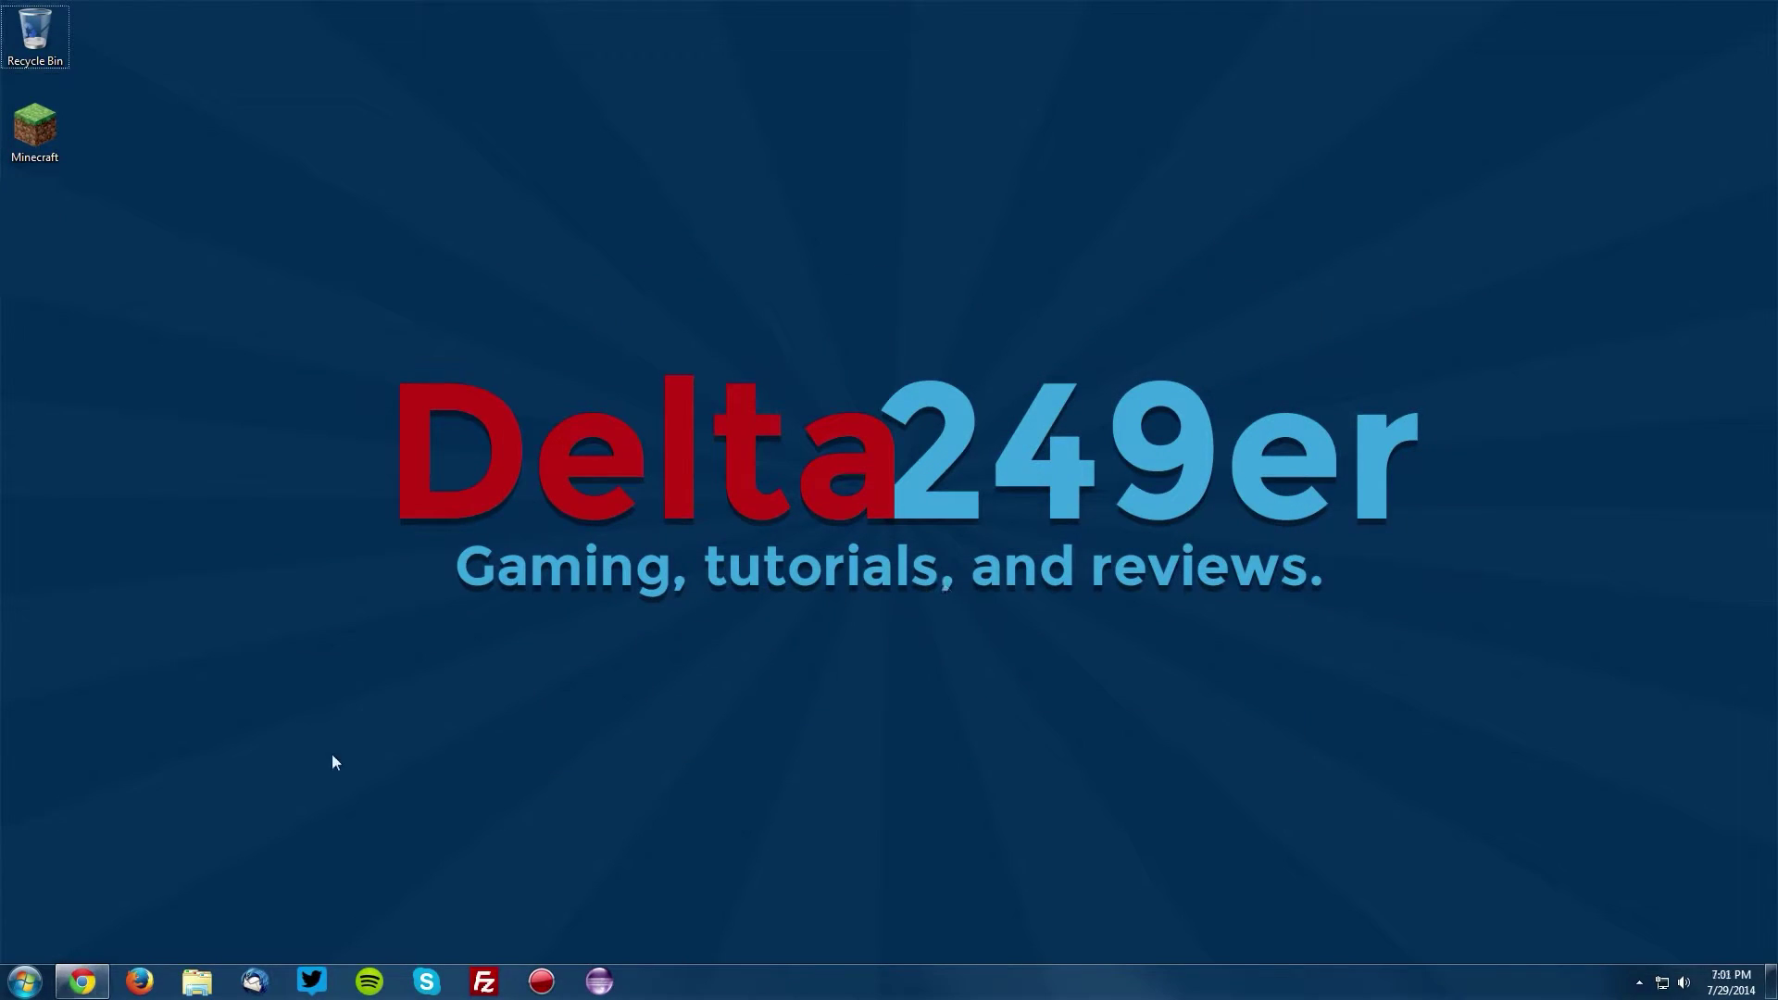
# On the Shaders Mod forum page, locate the For Minecraft 1.7.10 Forge Edition links
pyautogui.click(81, 980)
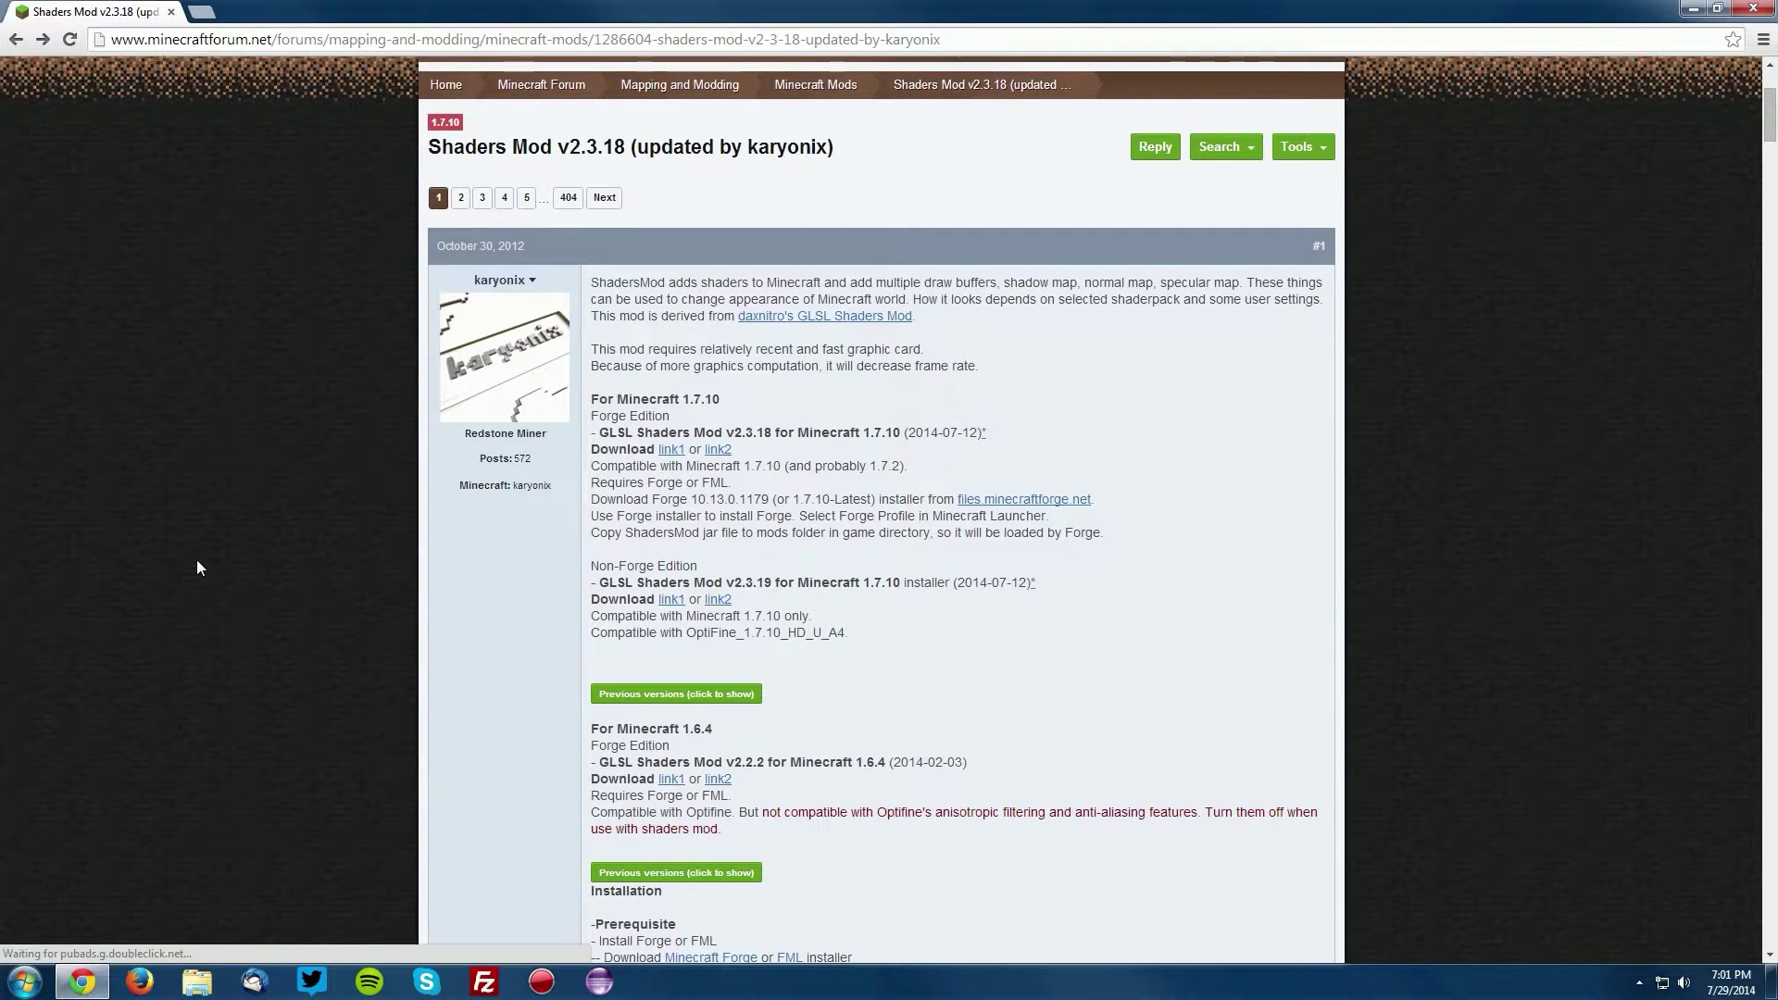
pyautogui.moveTo(720, 399); pyautogui.dragTo(590, 400)
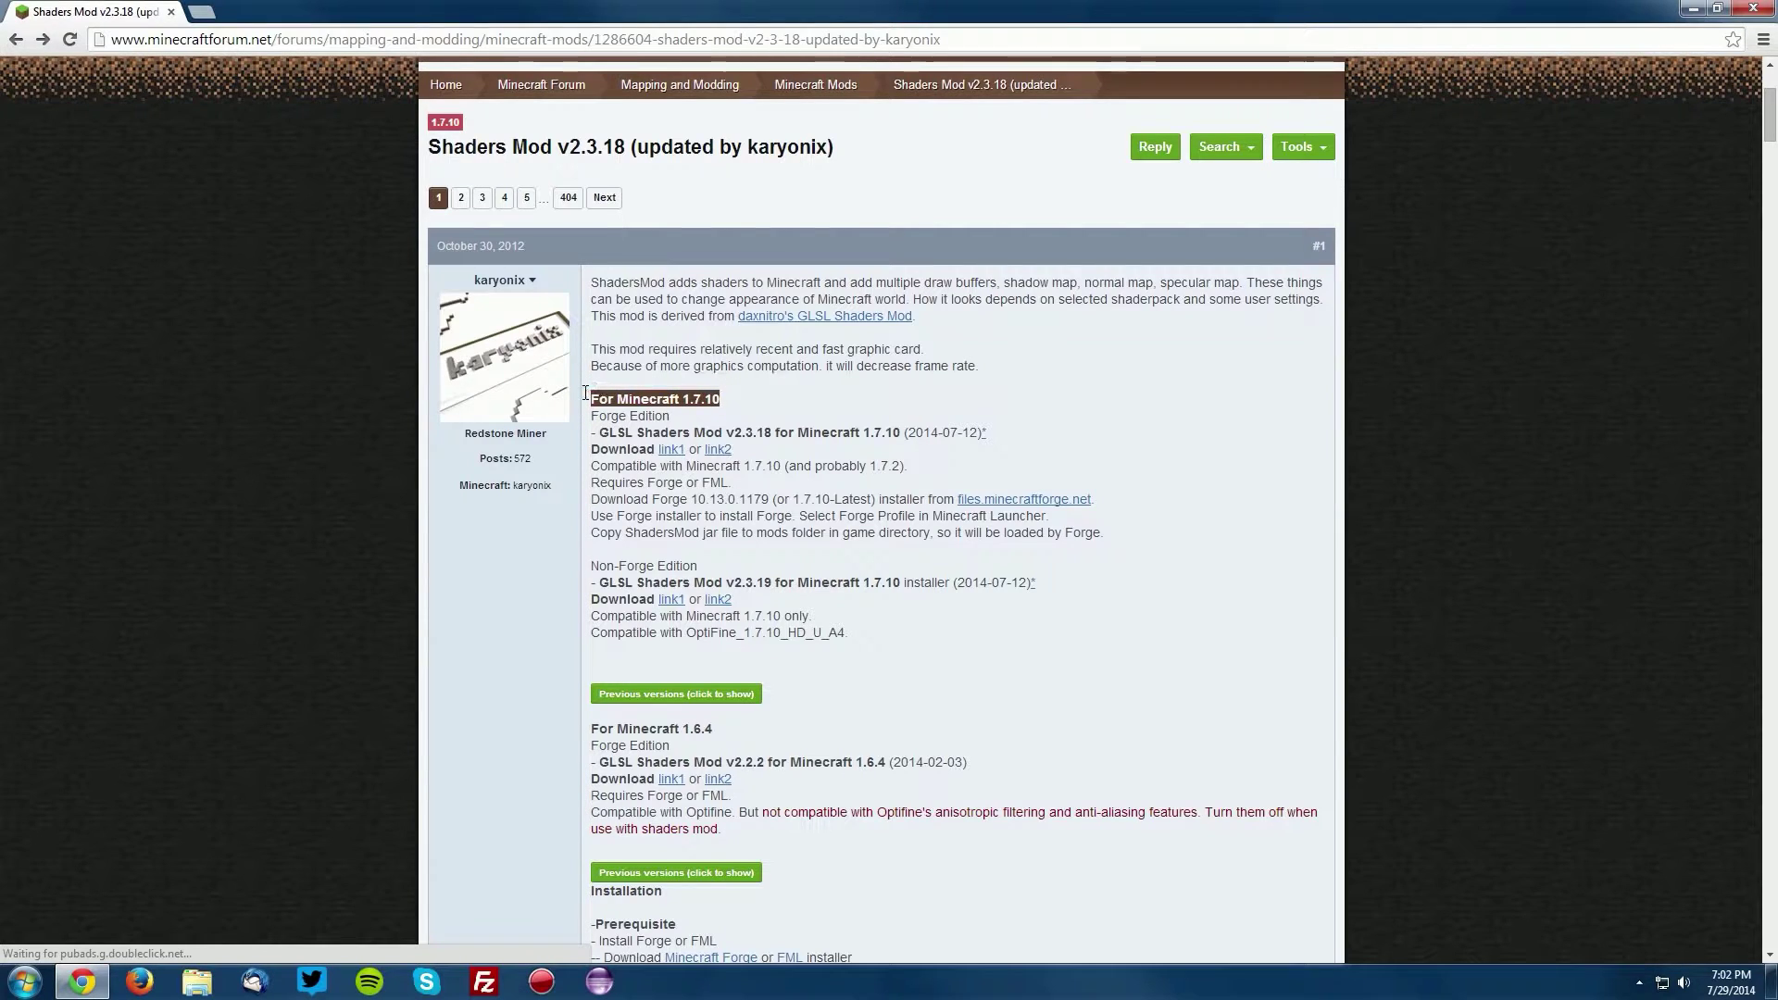
pyautogui.click(670, 413)
pyautogui.moveTo(670, 414); pyautogui.dragTo(591, 416)
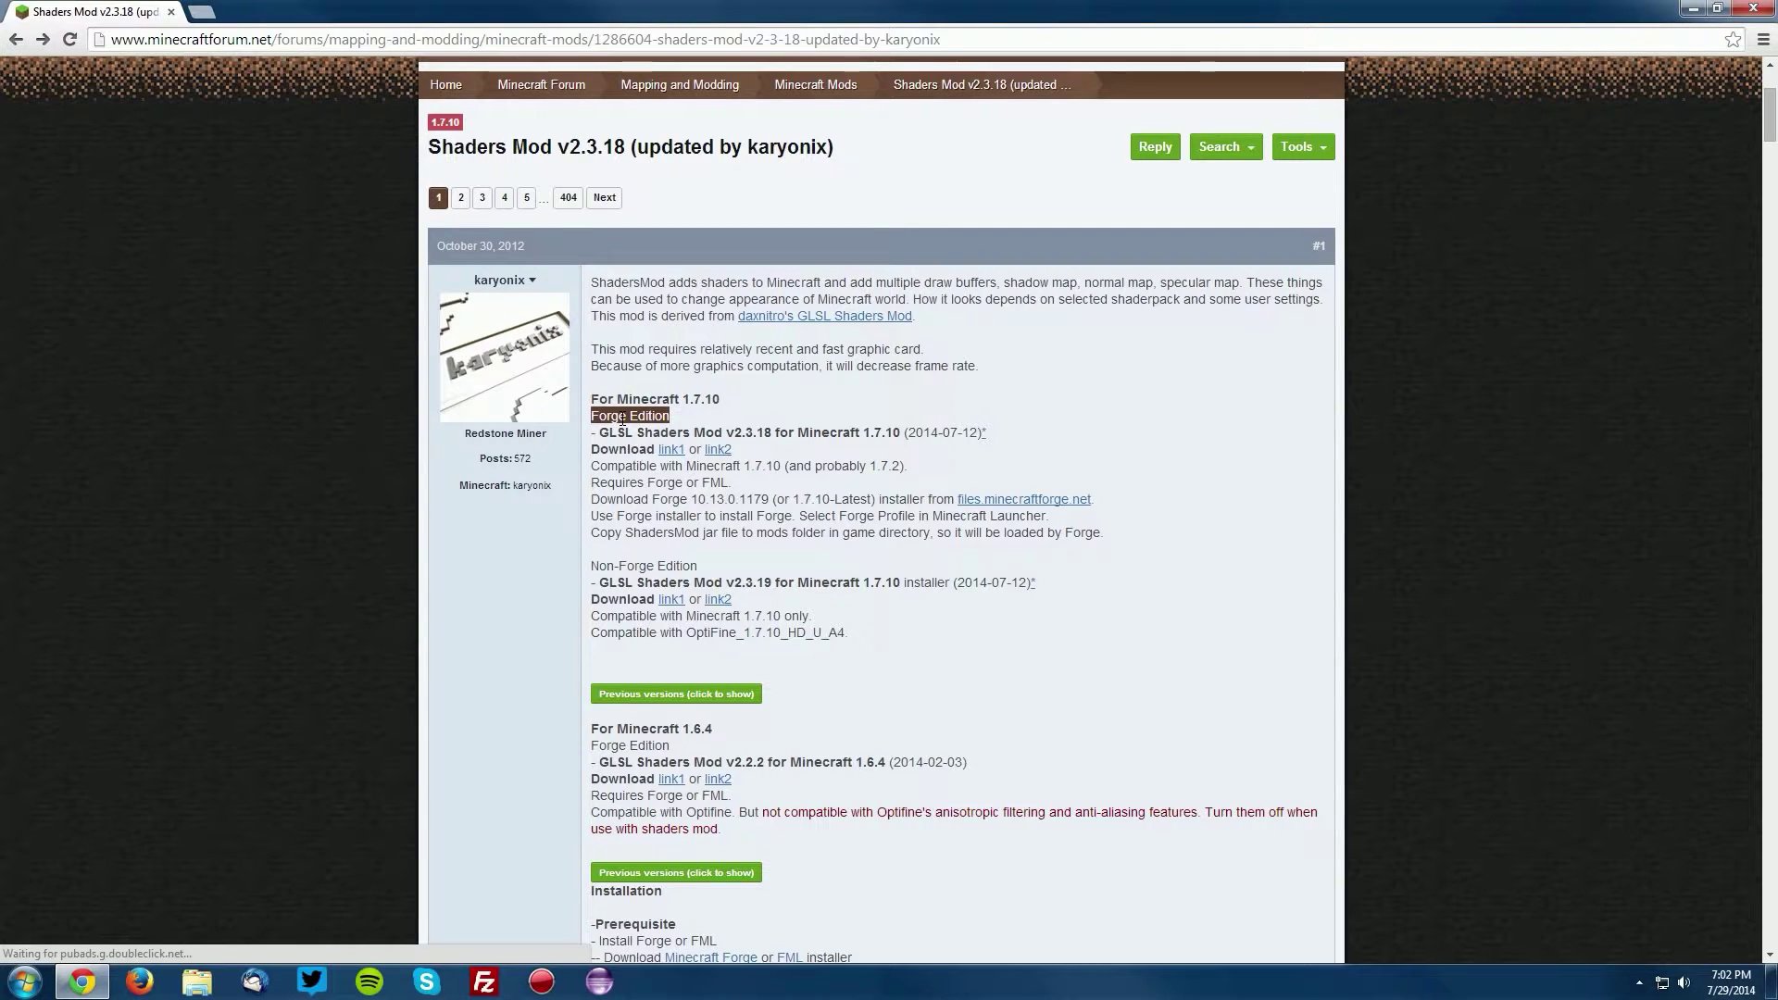
pyautogui.click(622, 418)
# Download the ShadersModCore-v2.3.18-mc1.7.10-f1179 jar from MediaFire to the desktop
pyautogui.click(721, 453)
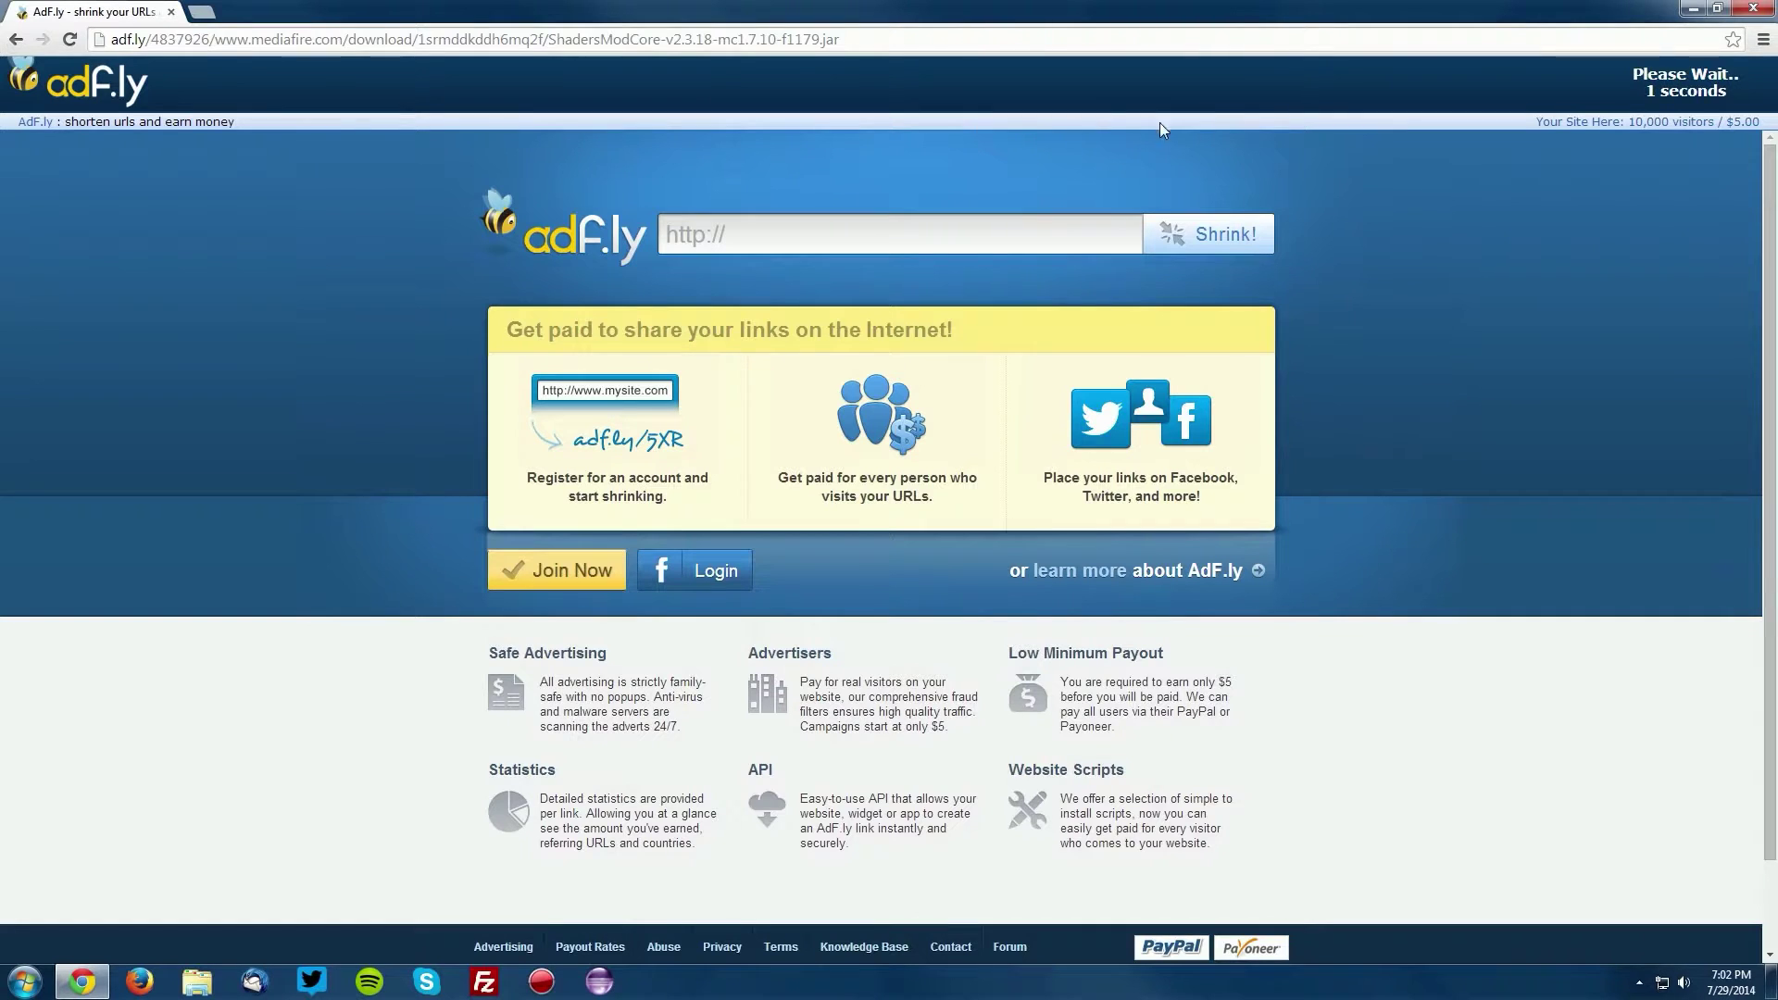
pyautogui.click(1678, 82)
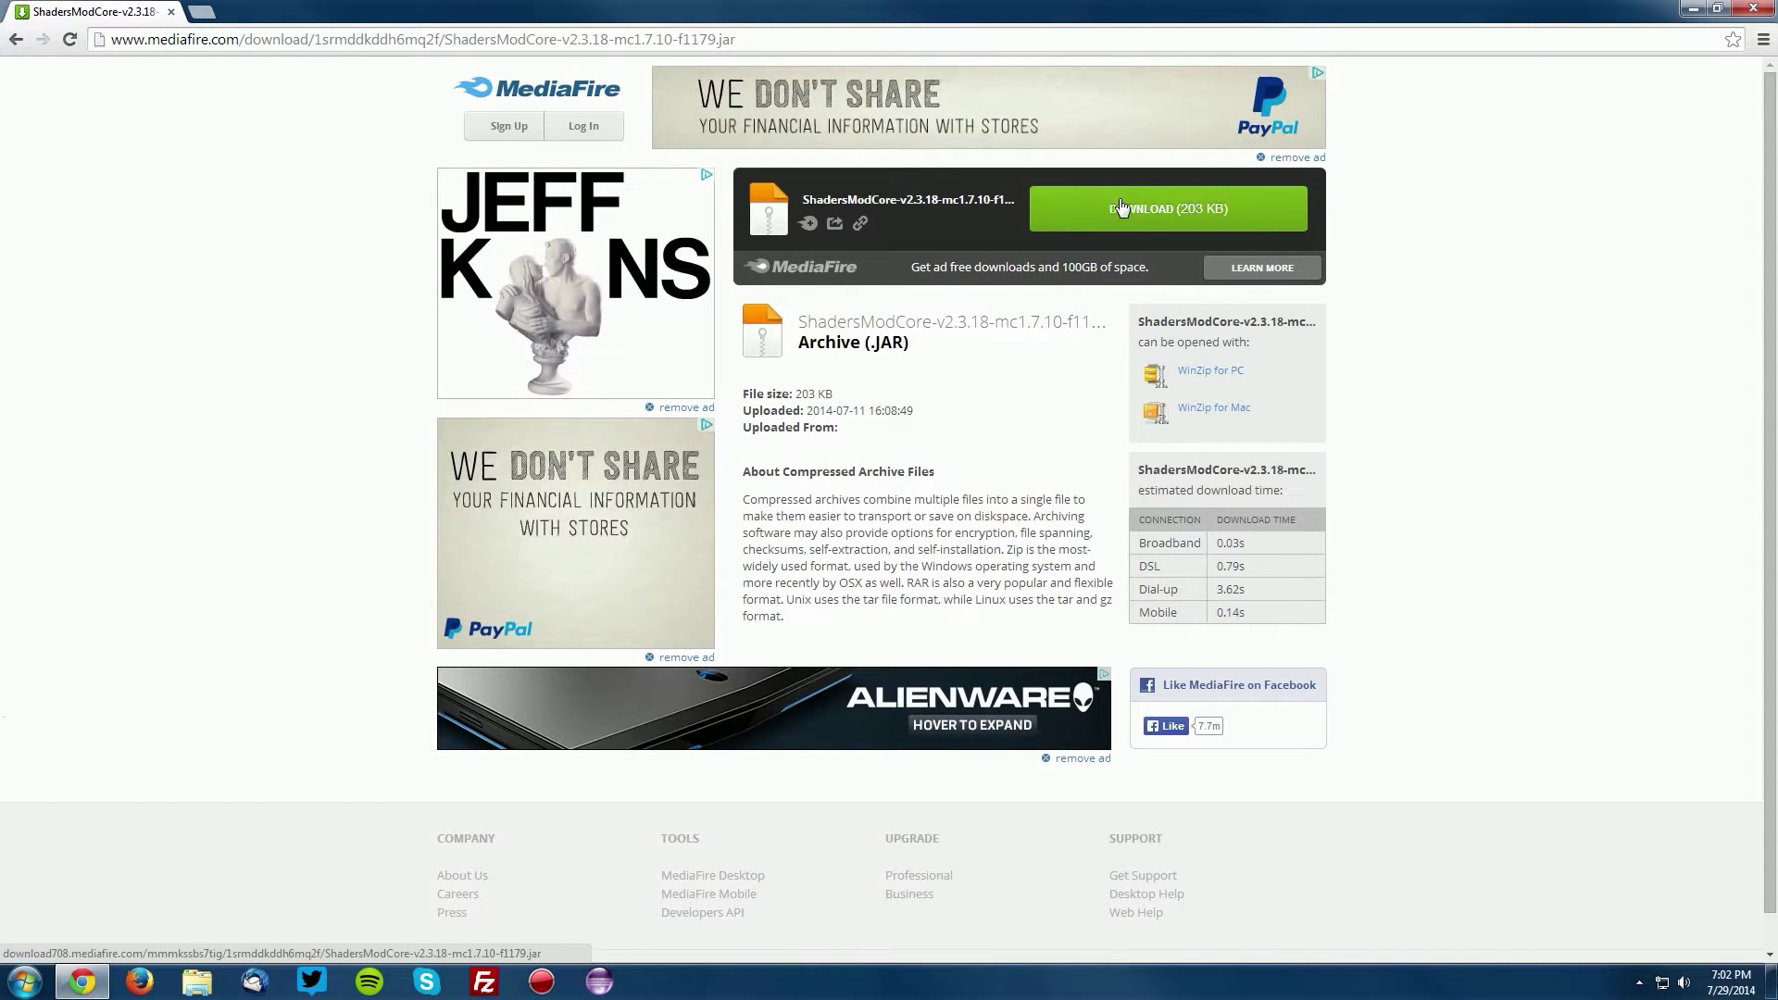
pyautogui.click(1153, 213)
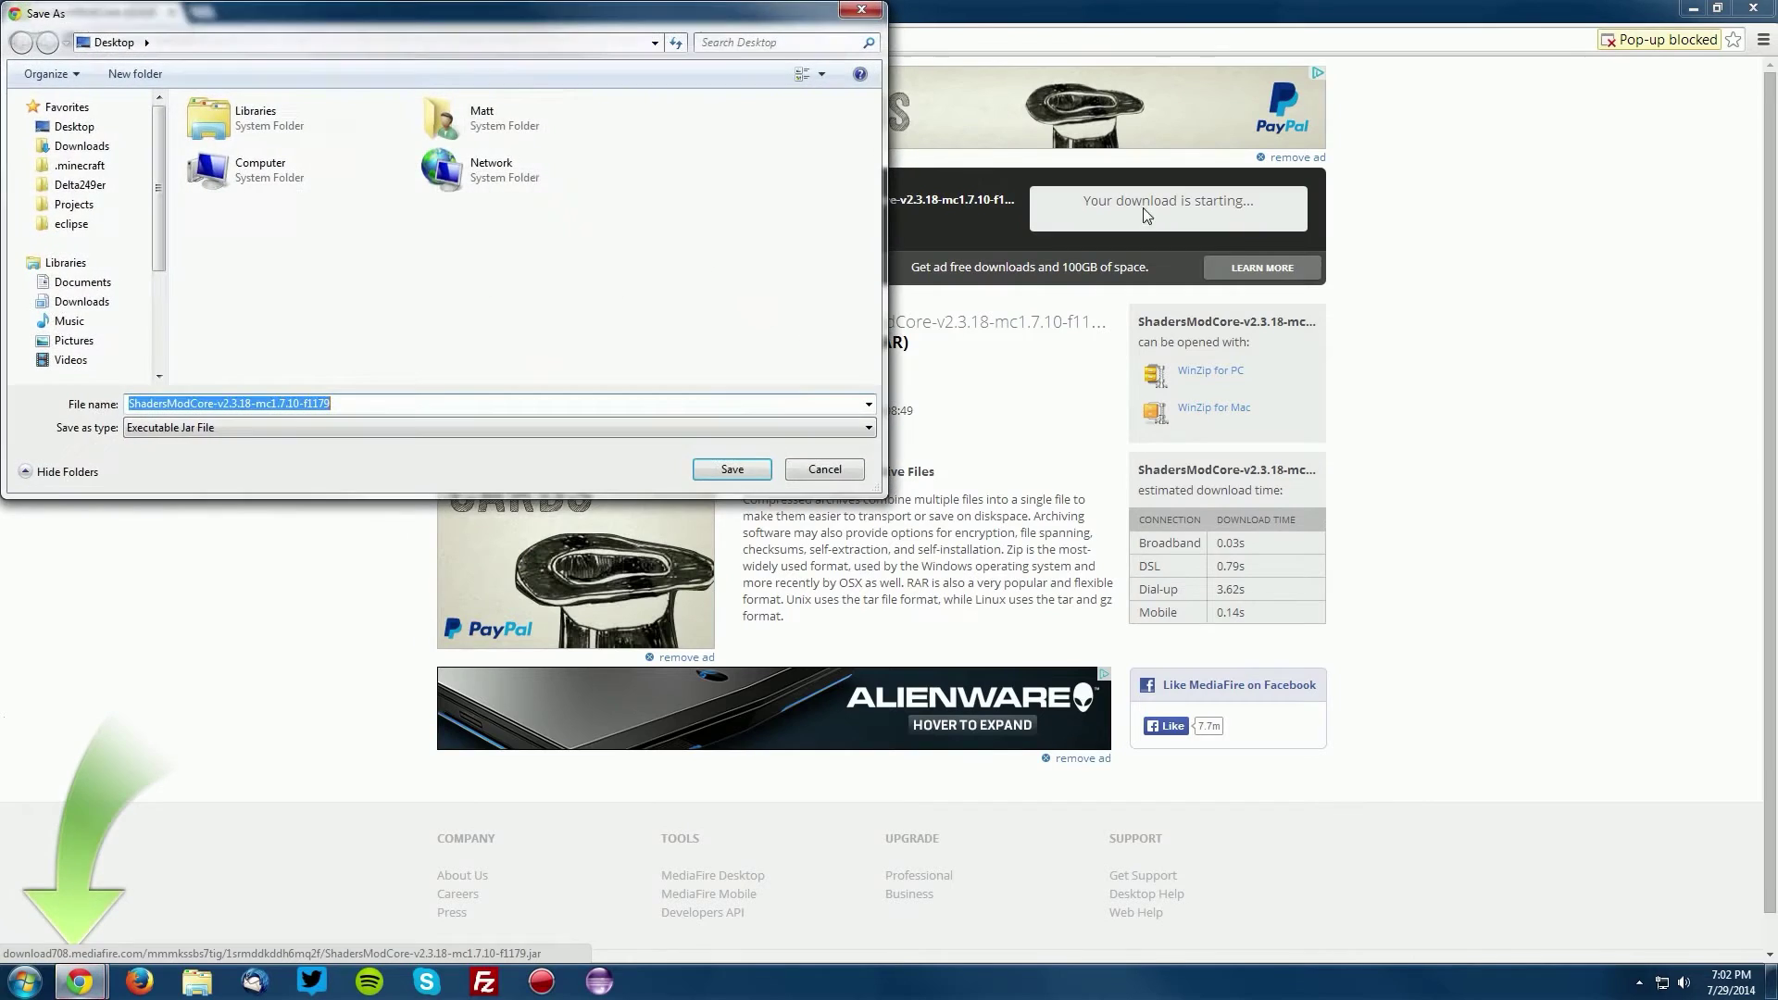
pyautogui.click(732, 469)
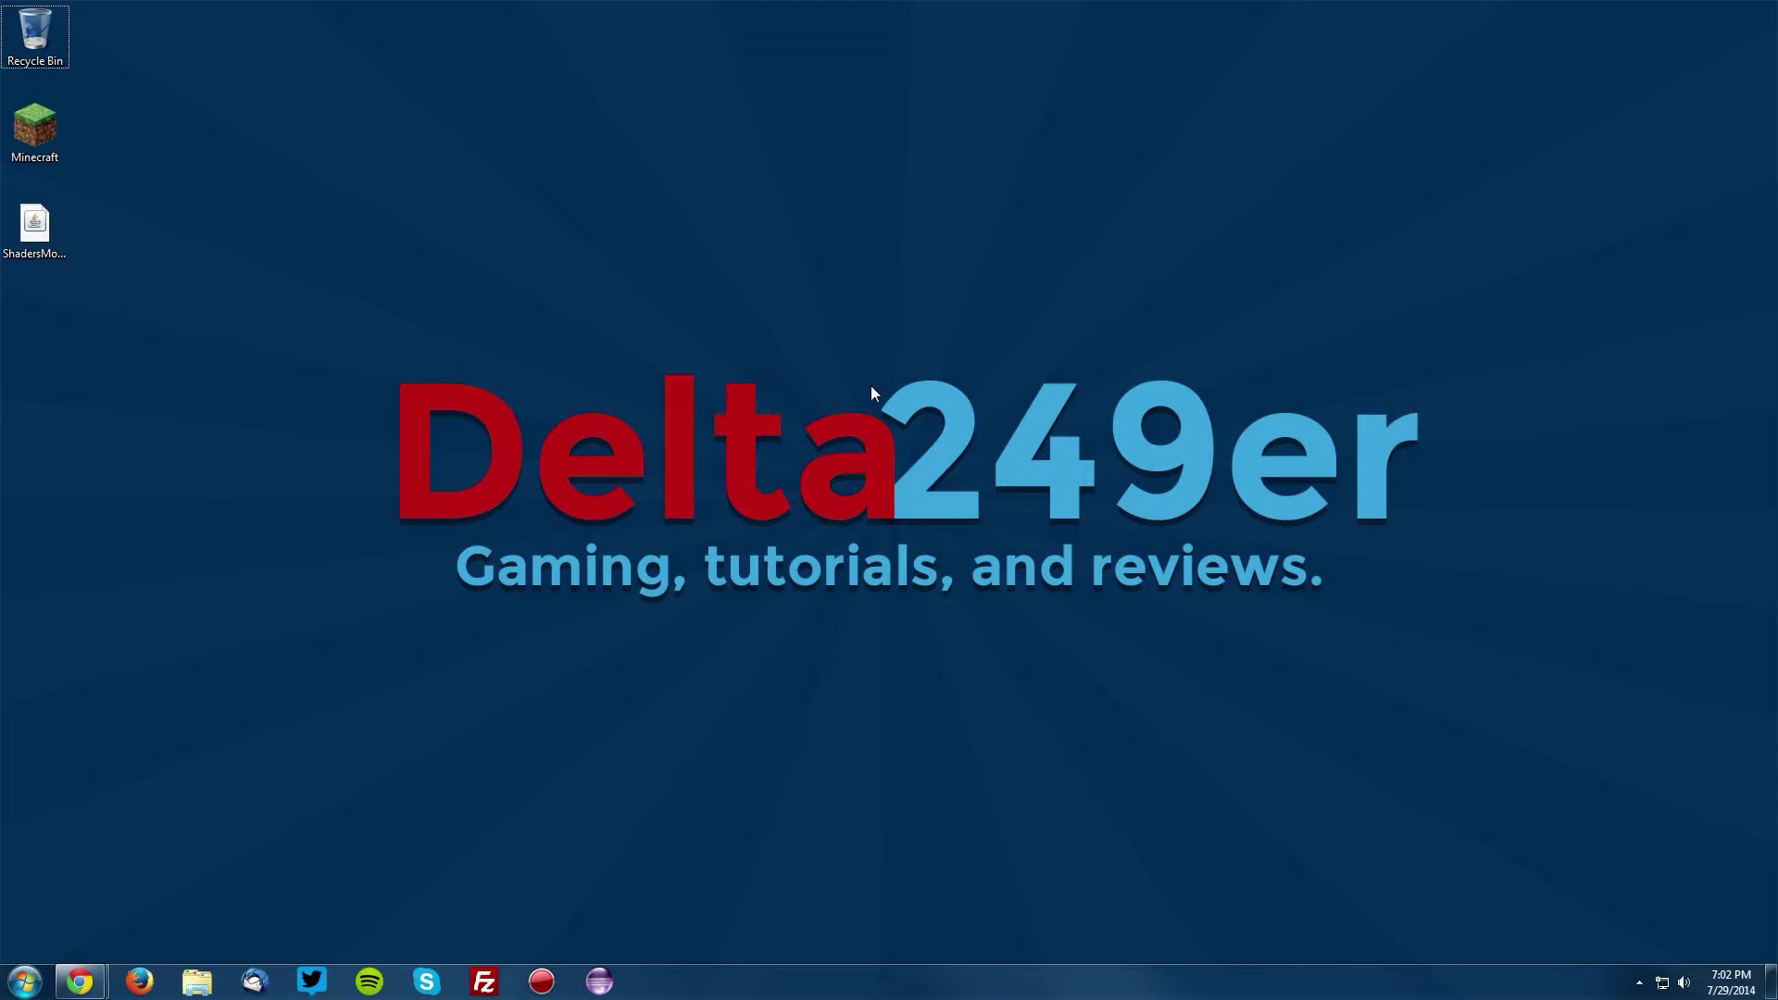
# Open the .minecraft mods folder via %appdata% in the Run dialog
pyautogui.press('super+r')
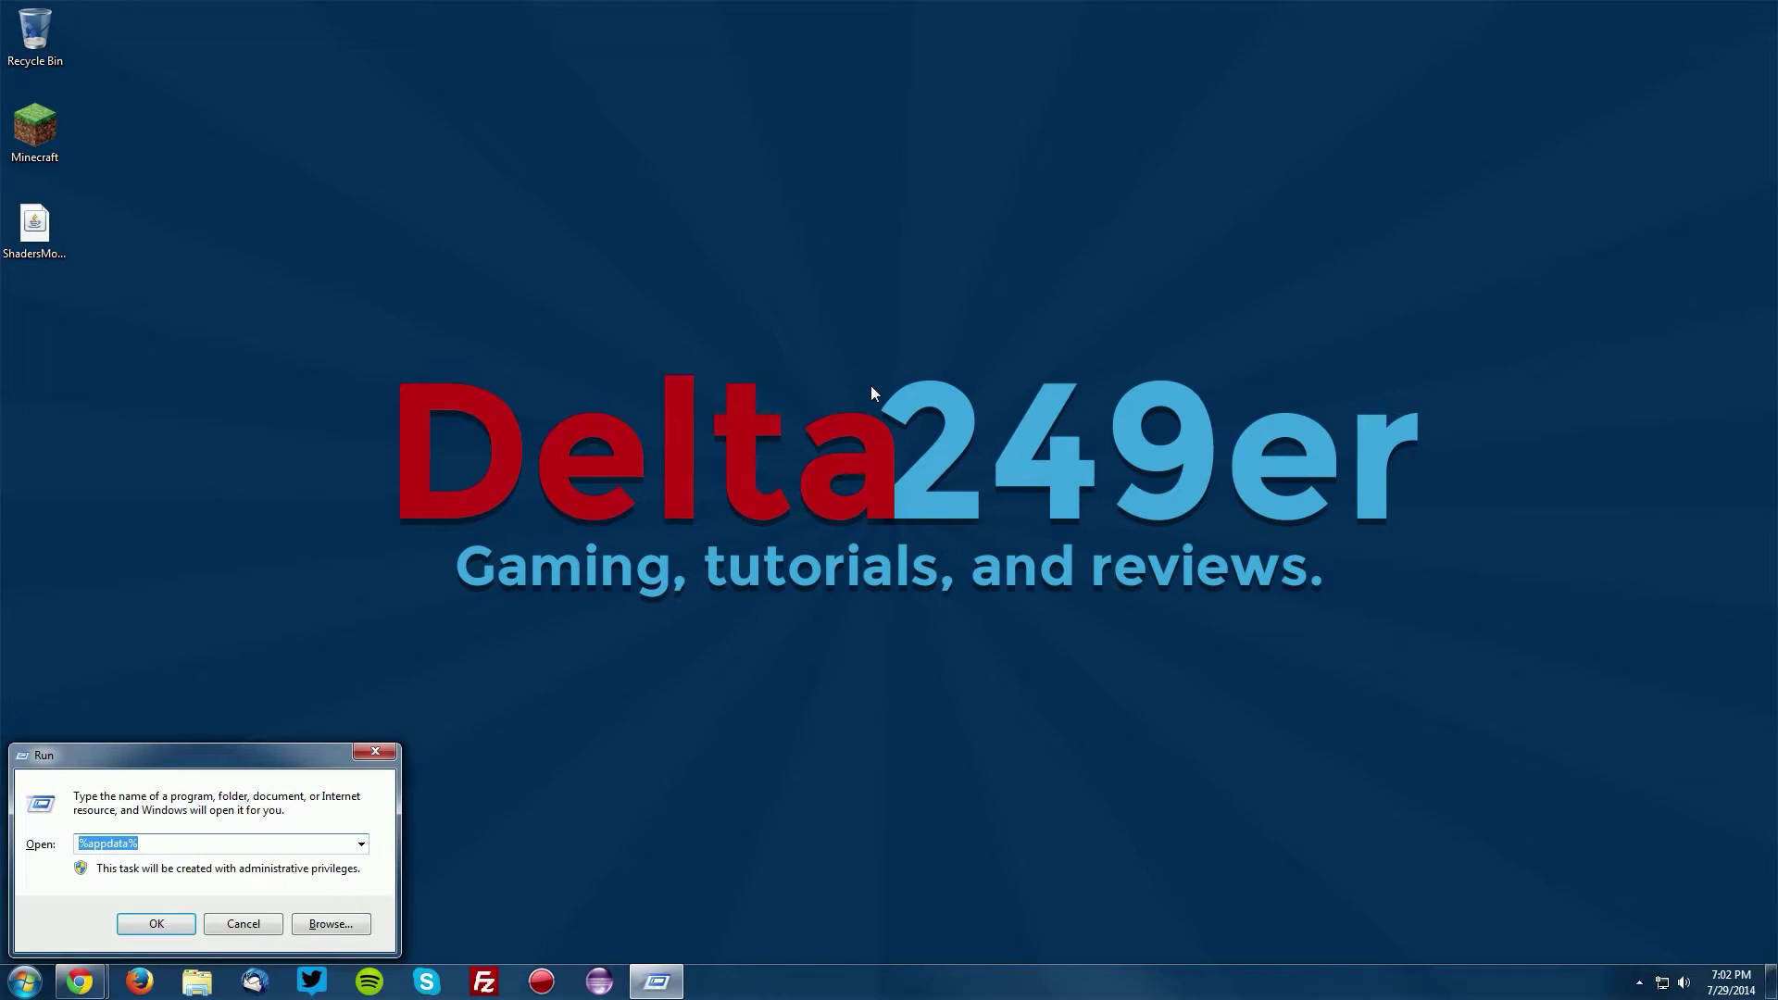
pyautogui.write('%ap')
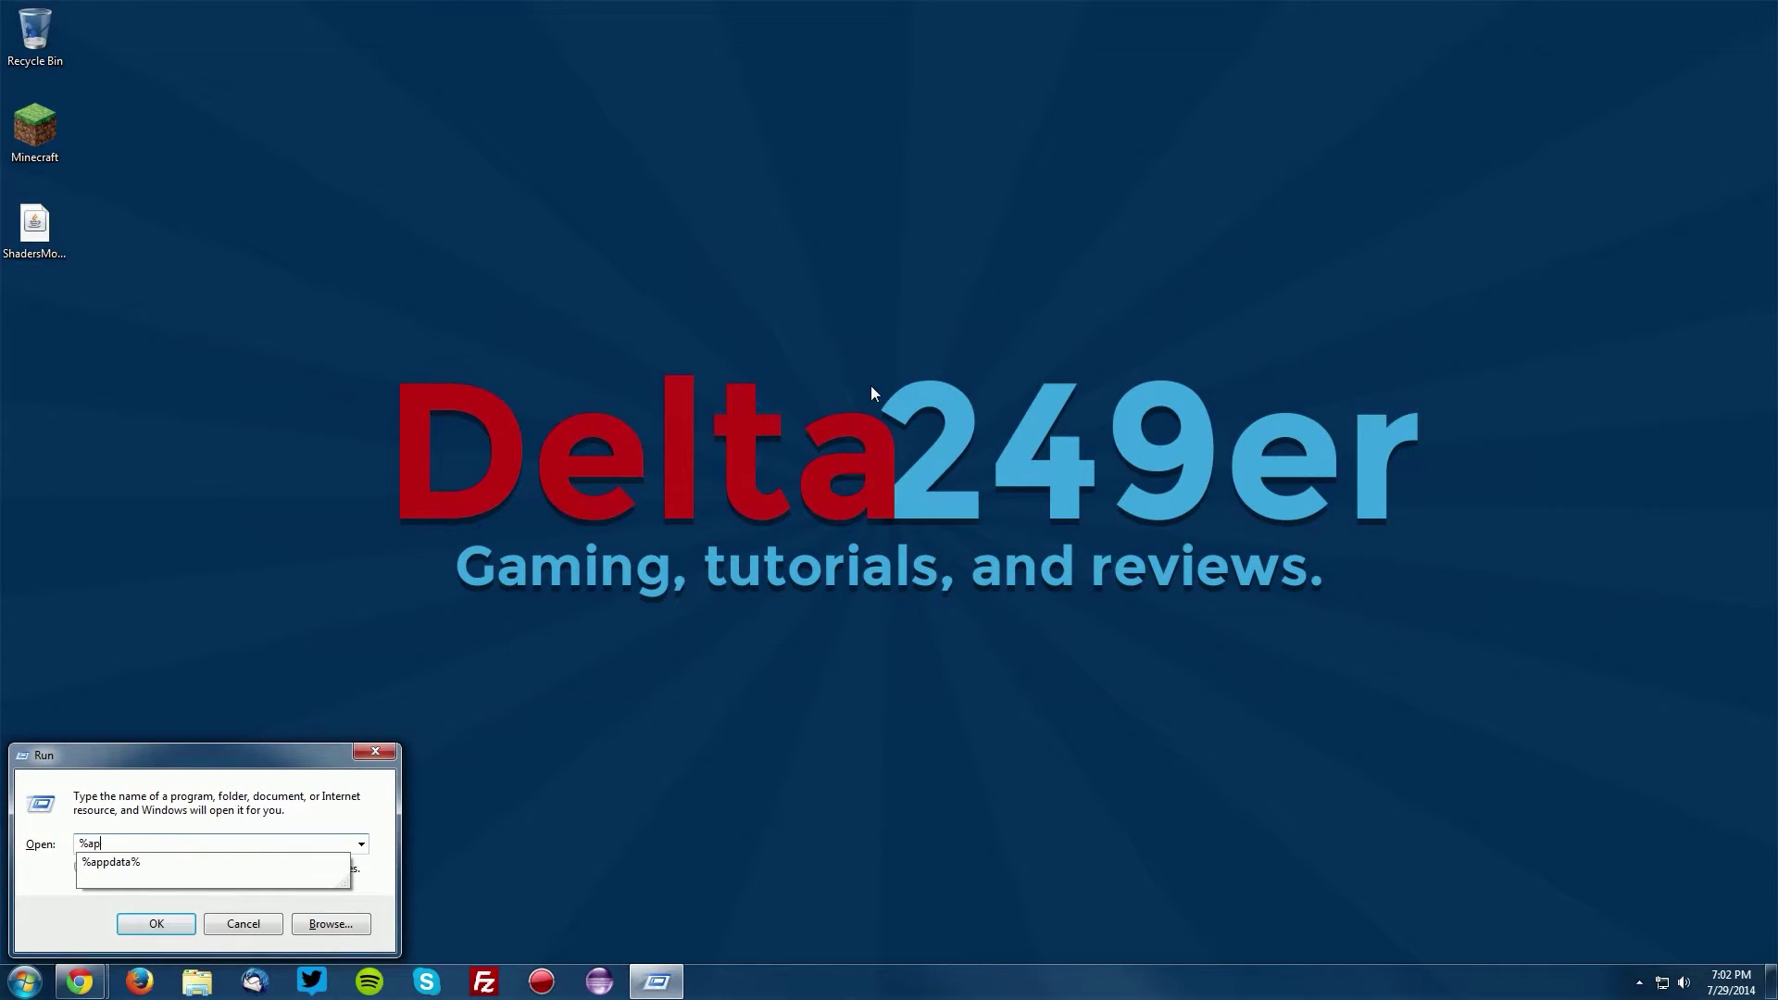
pyautogui.write('pdata%')
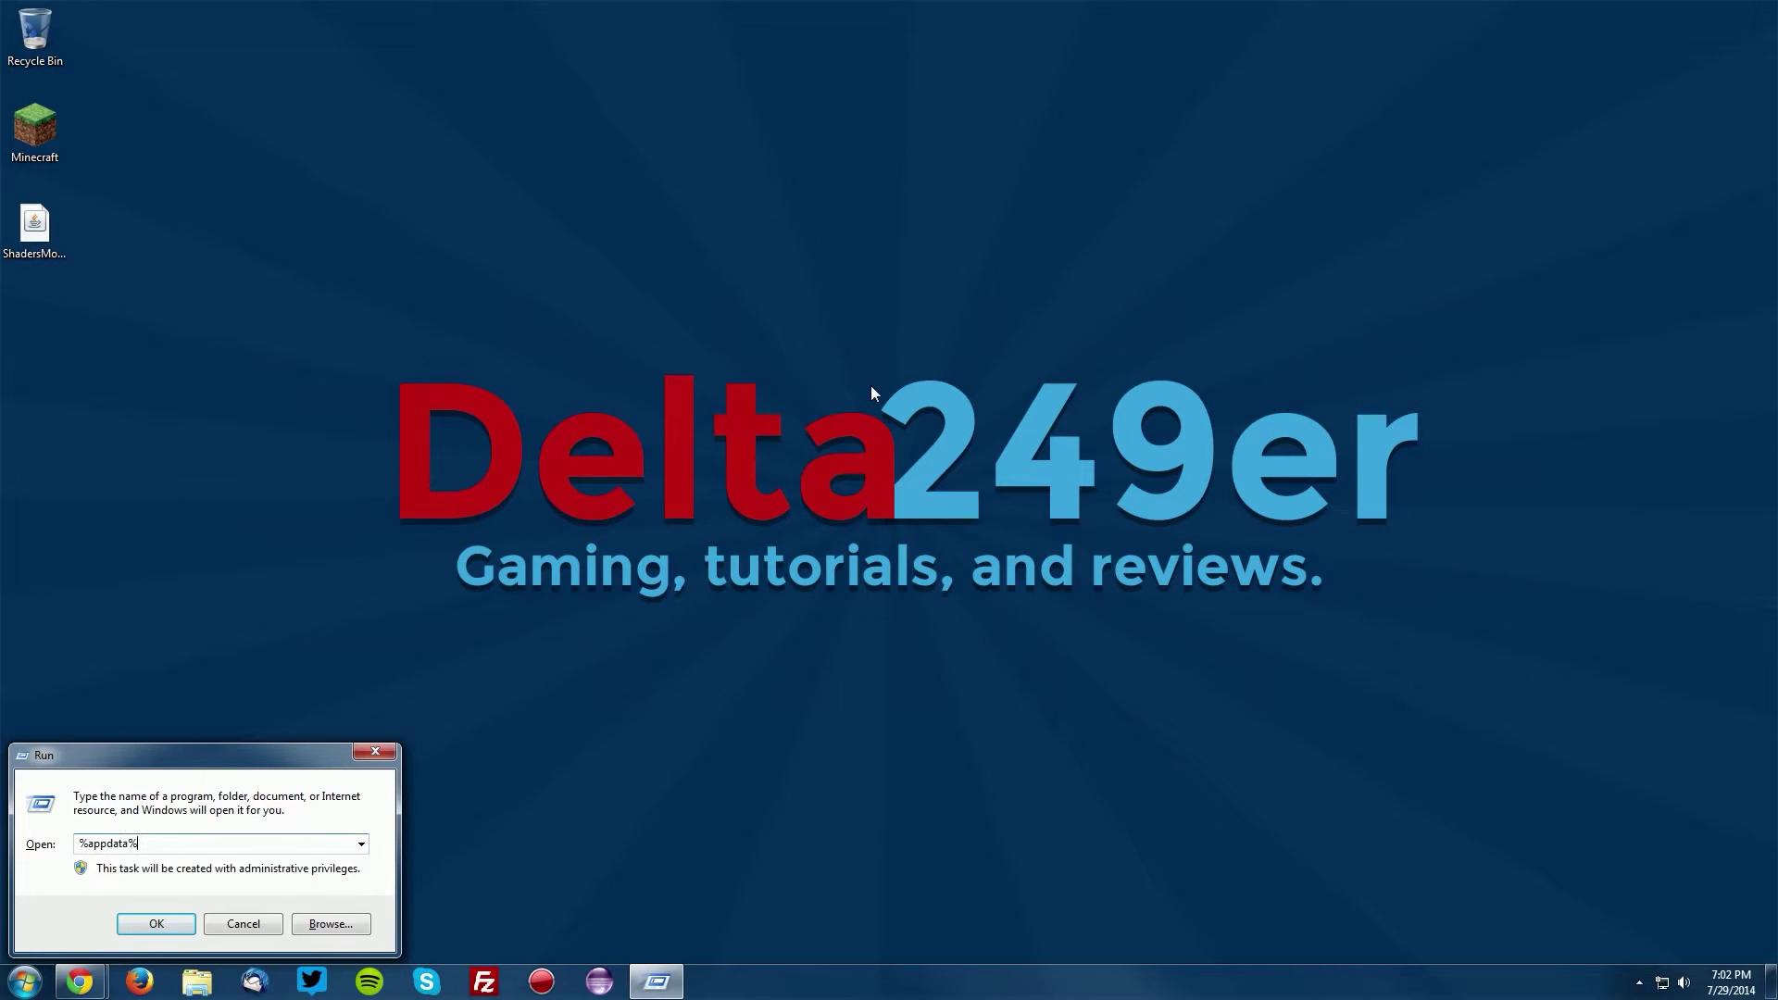
pyautogui.click(178, 925)
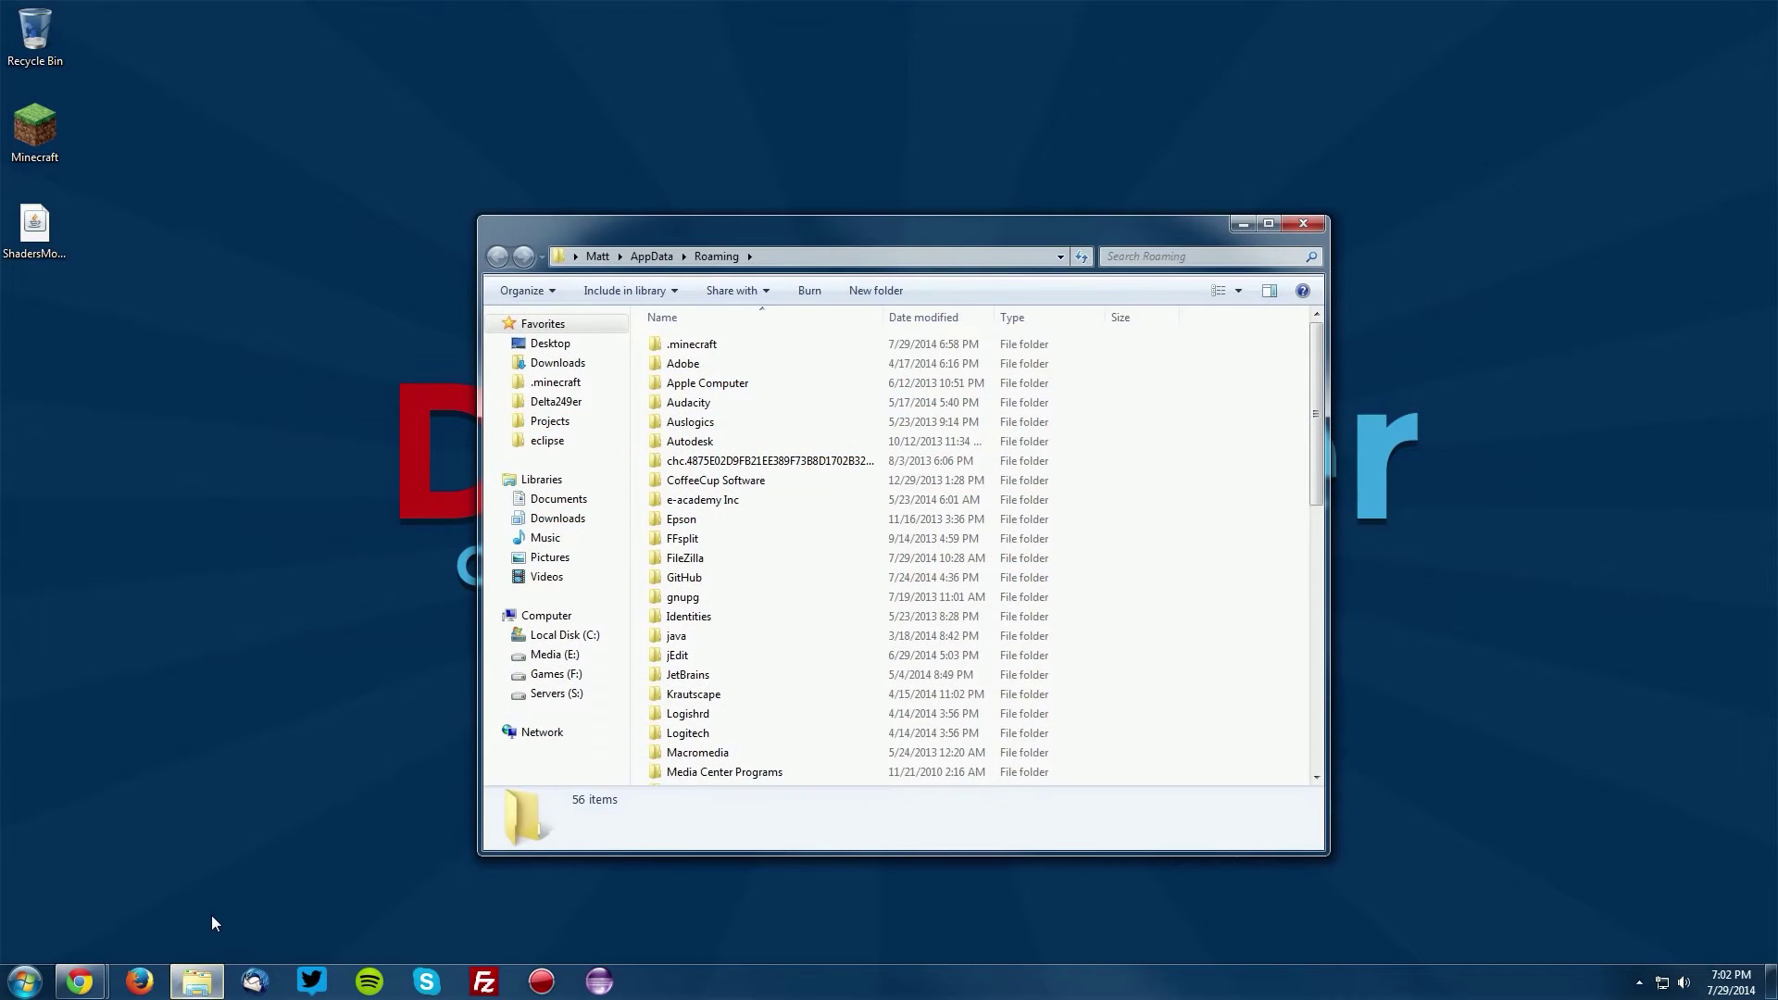
pyautogui.doubleClick(696, 348)
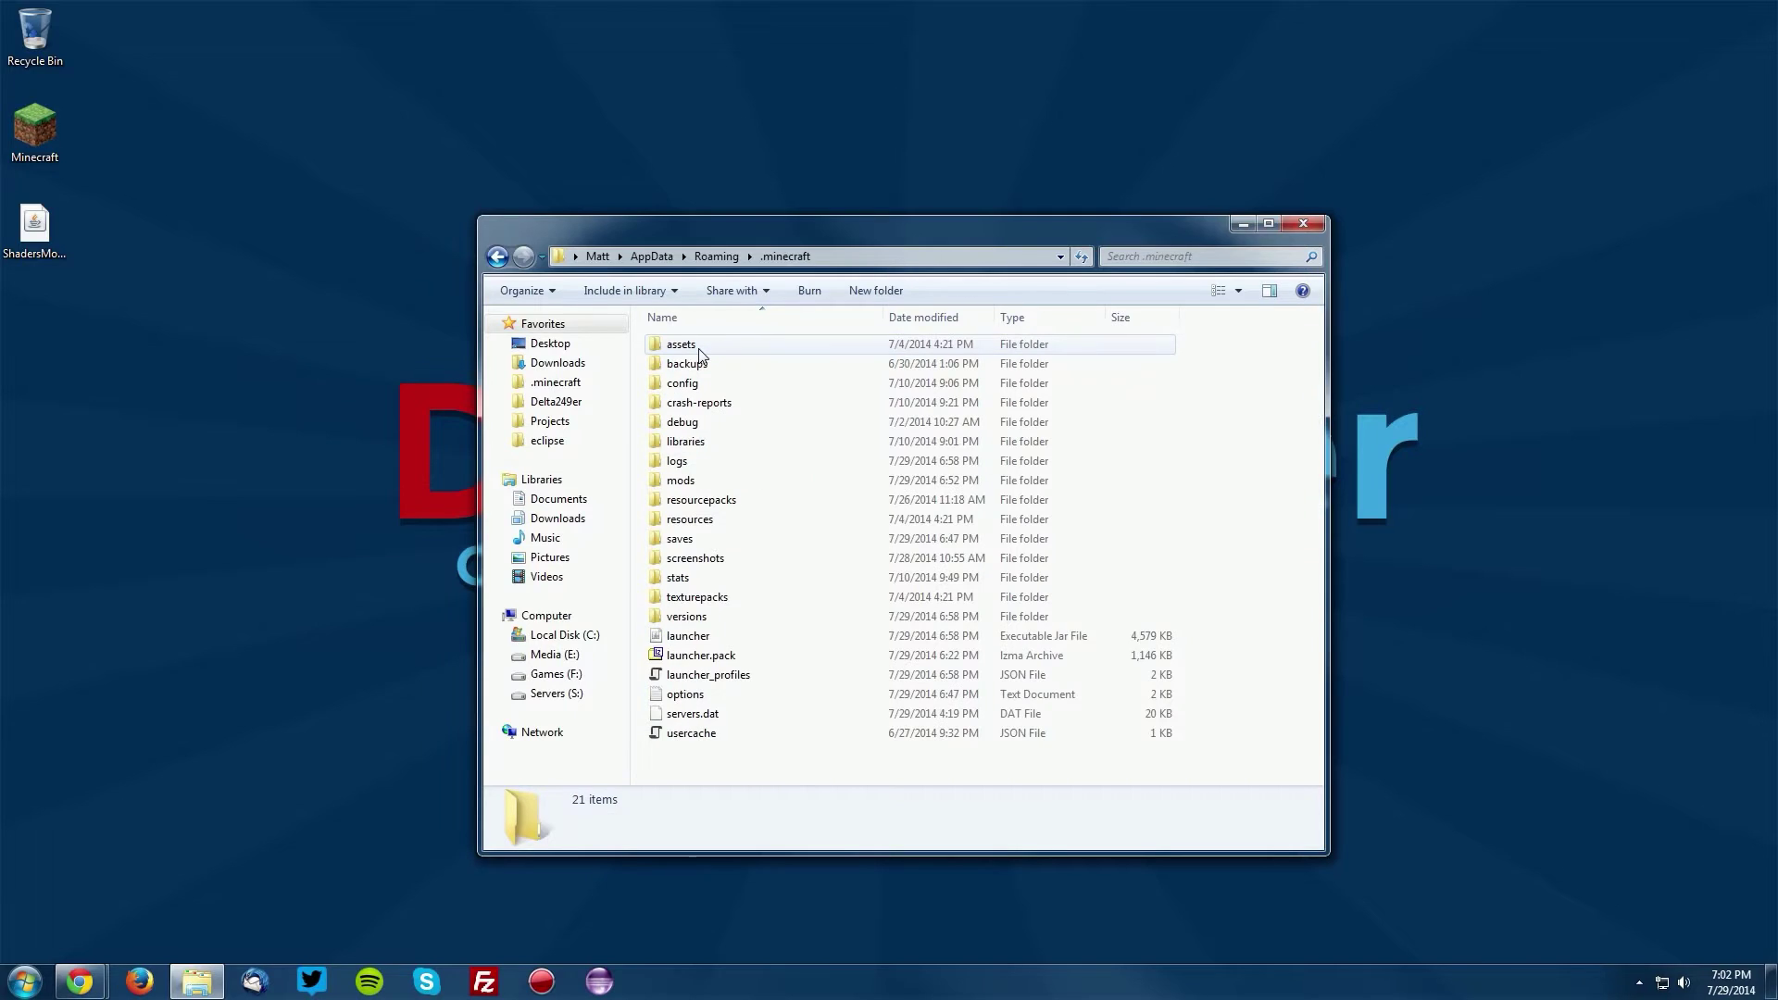
pyautogui.doubleClick(683, 480)
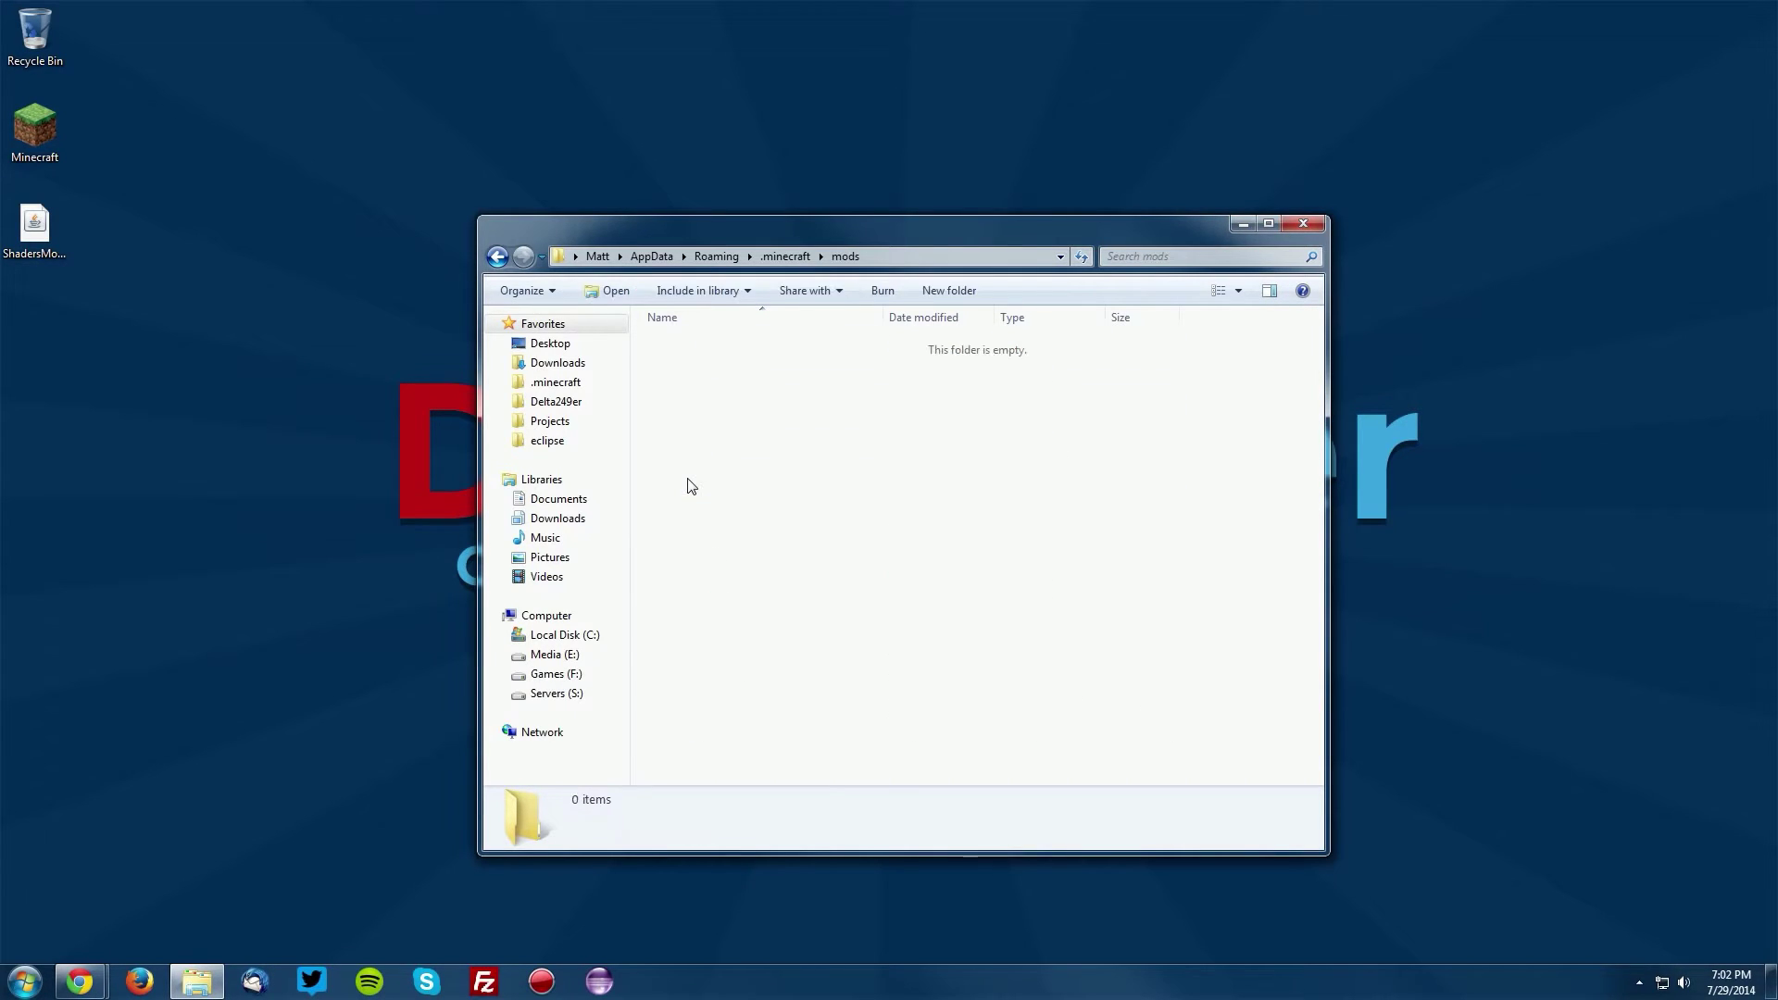
# Move the ShadersModCore jar from the desktop into mods and close the folder
pyautogui.moveTo(45, 238); pyautogui.dragTo(841, 414)
pyautogui.click(841, 414)
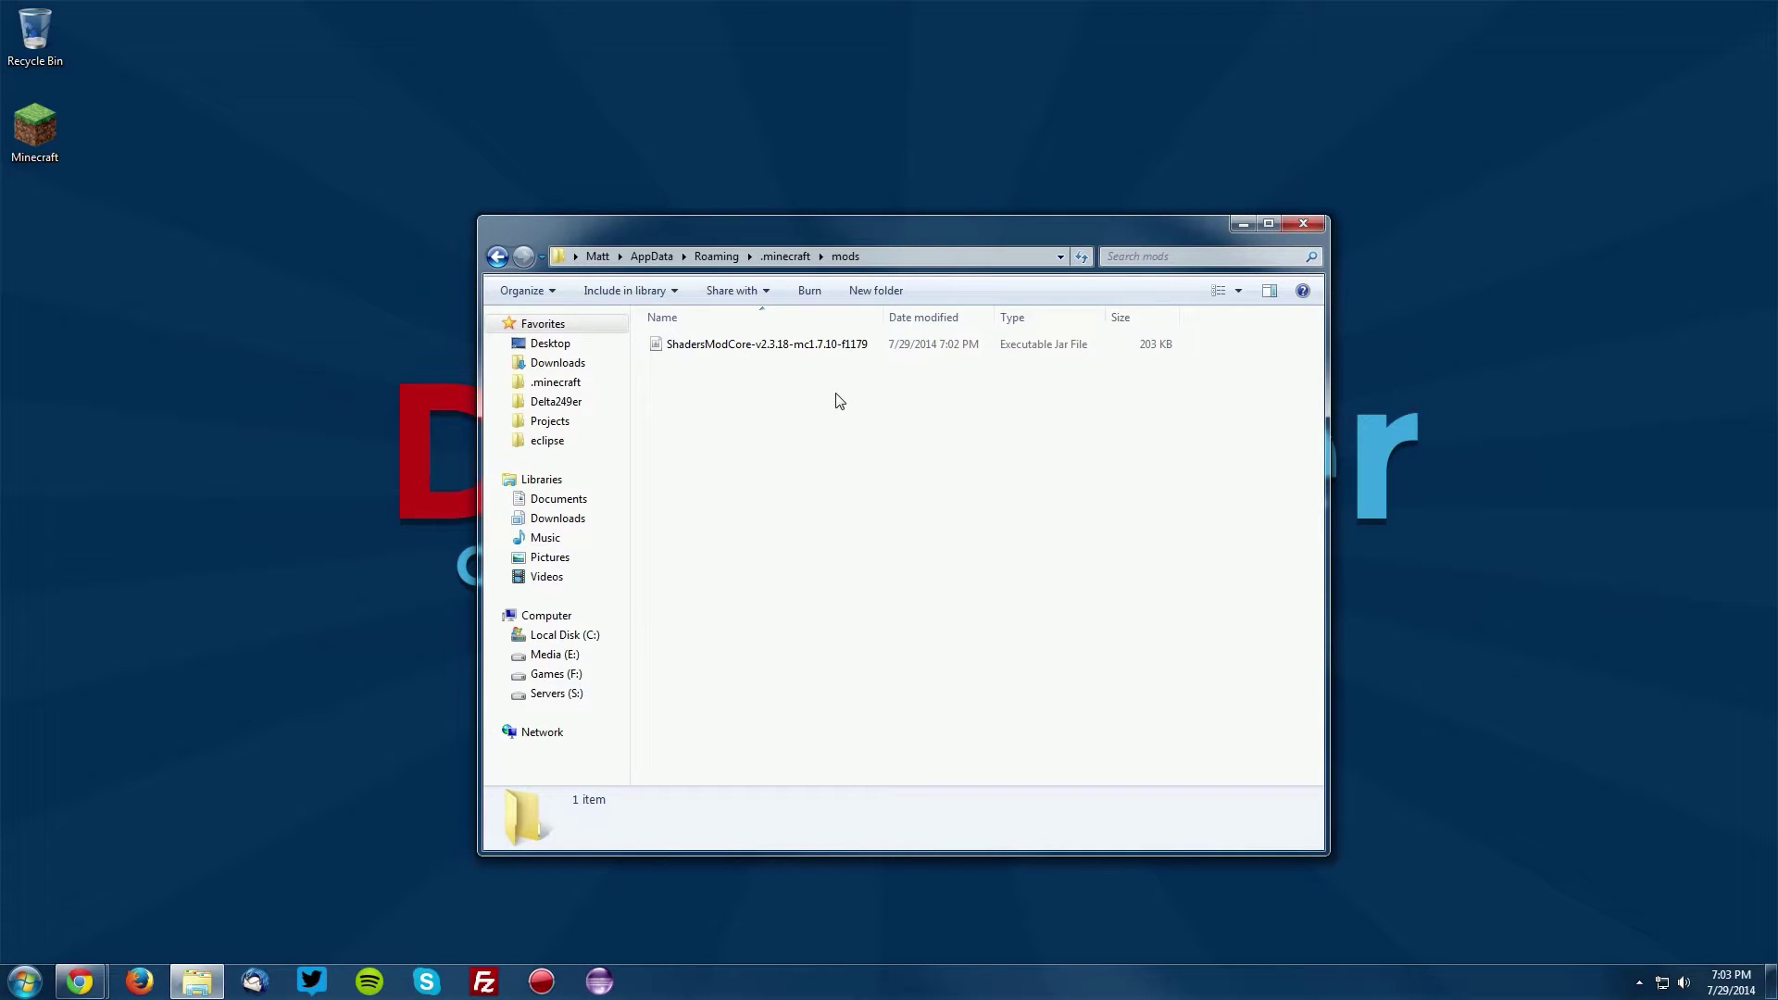
pyautogui.click(1304, 225)
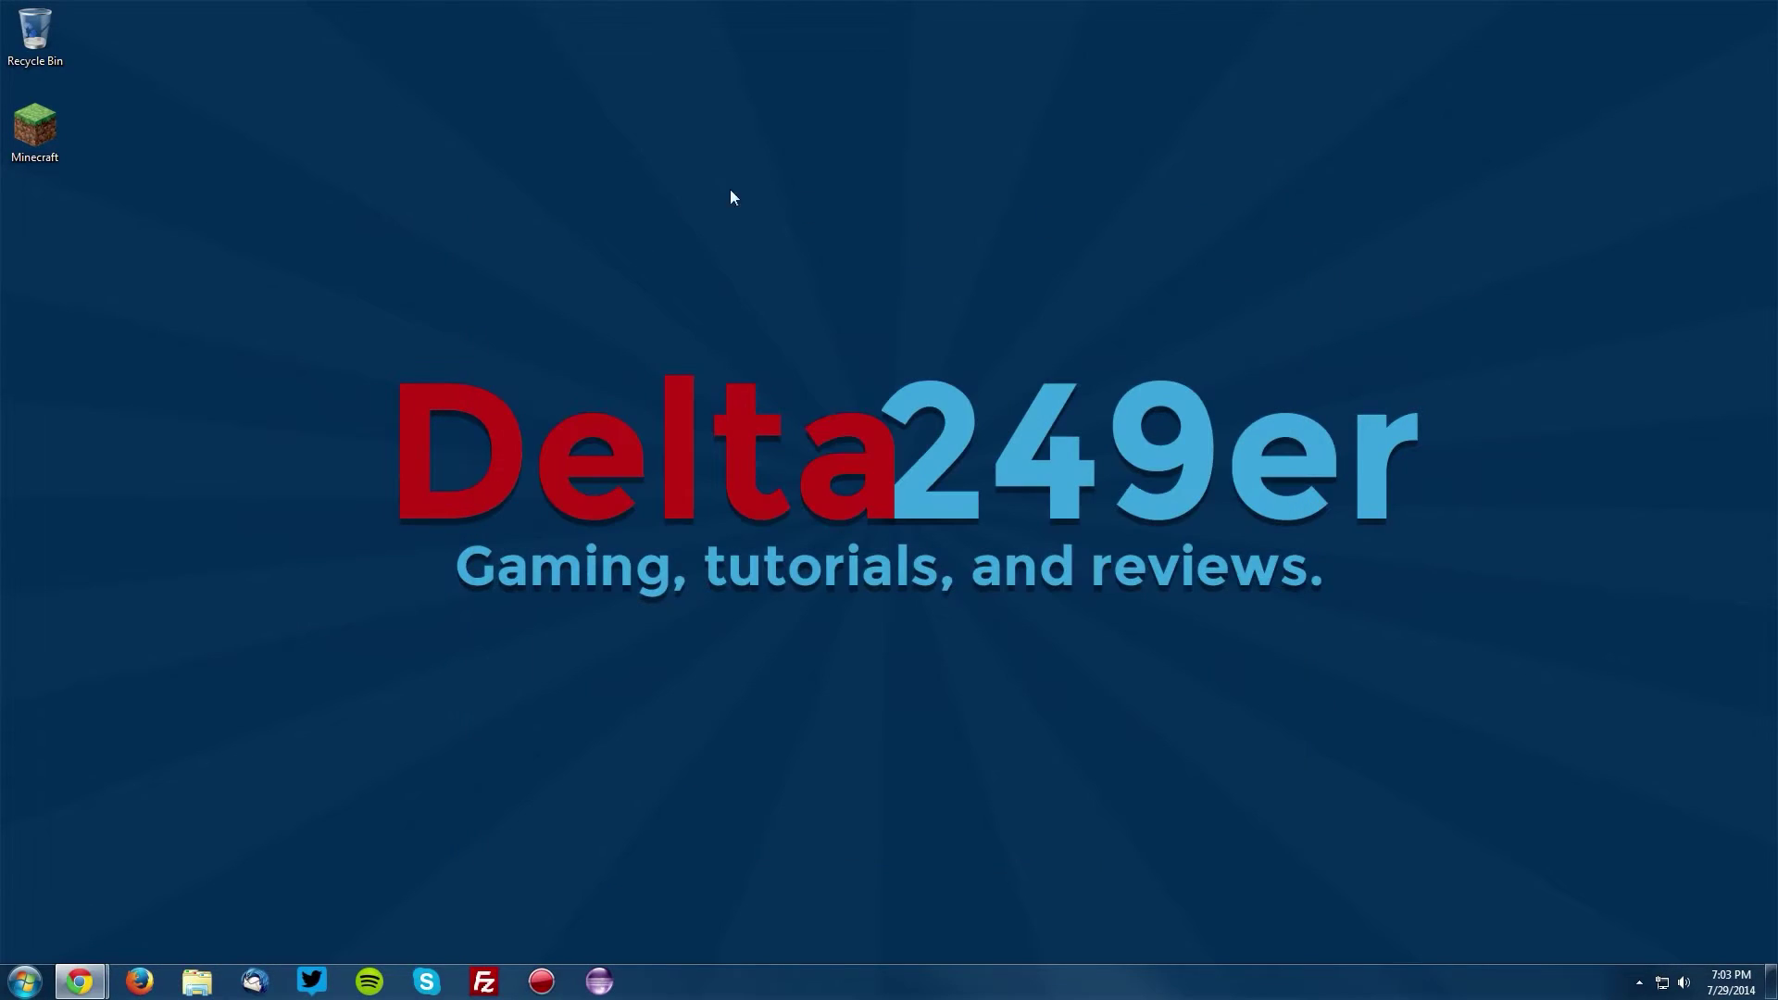
pyautogui.doubleClick(32, 130)
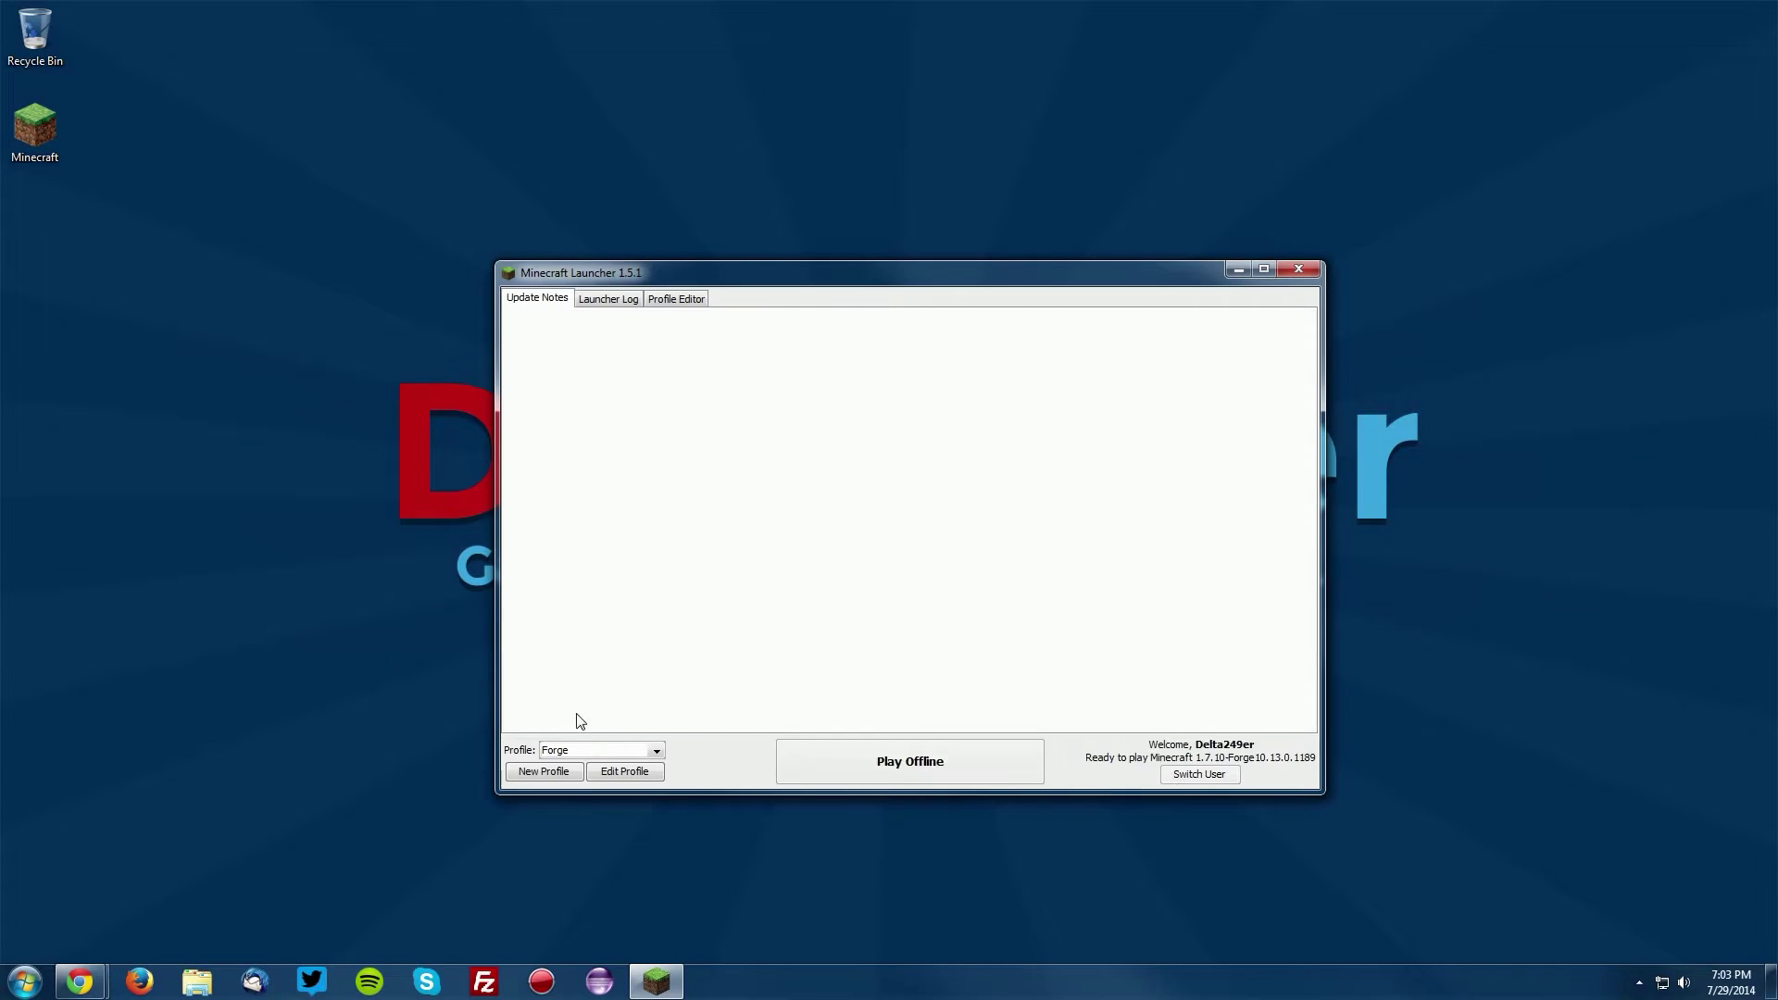
pyautogui.click(890, 761)
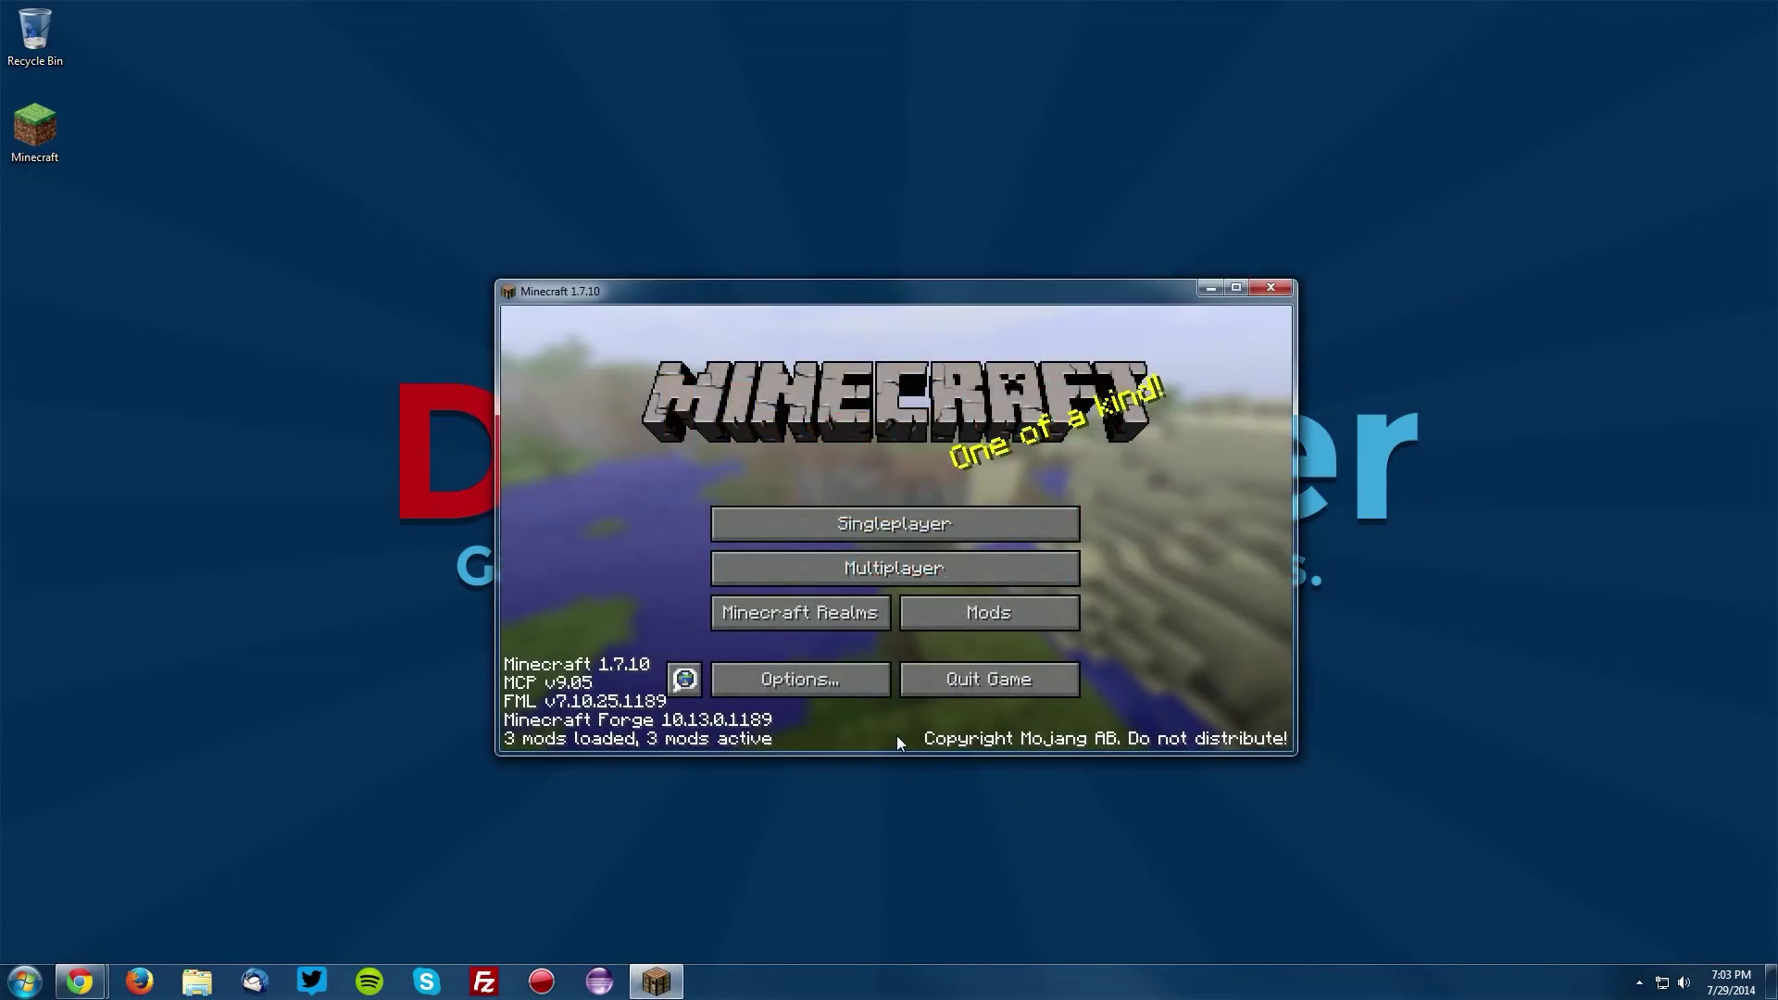
pyautogui.click(832, 680)
pyautogui.click(791, 612)
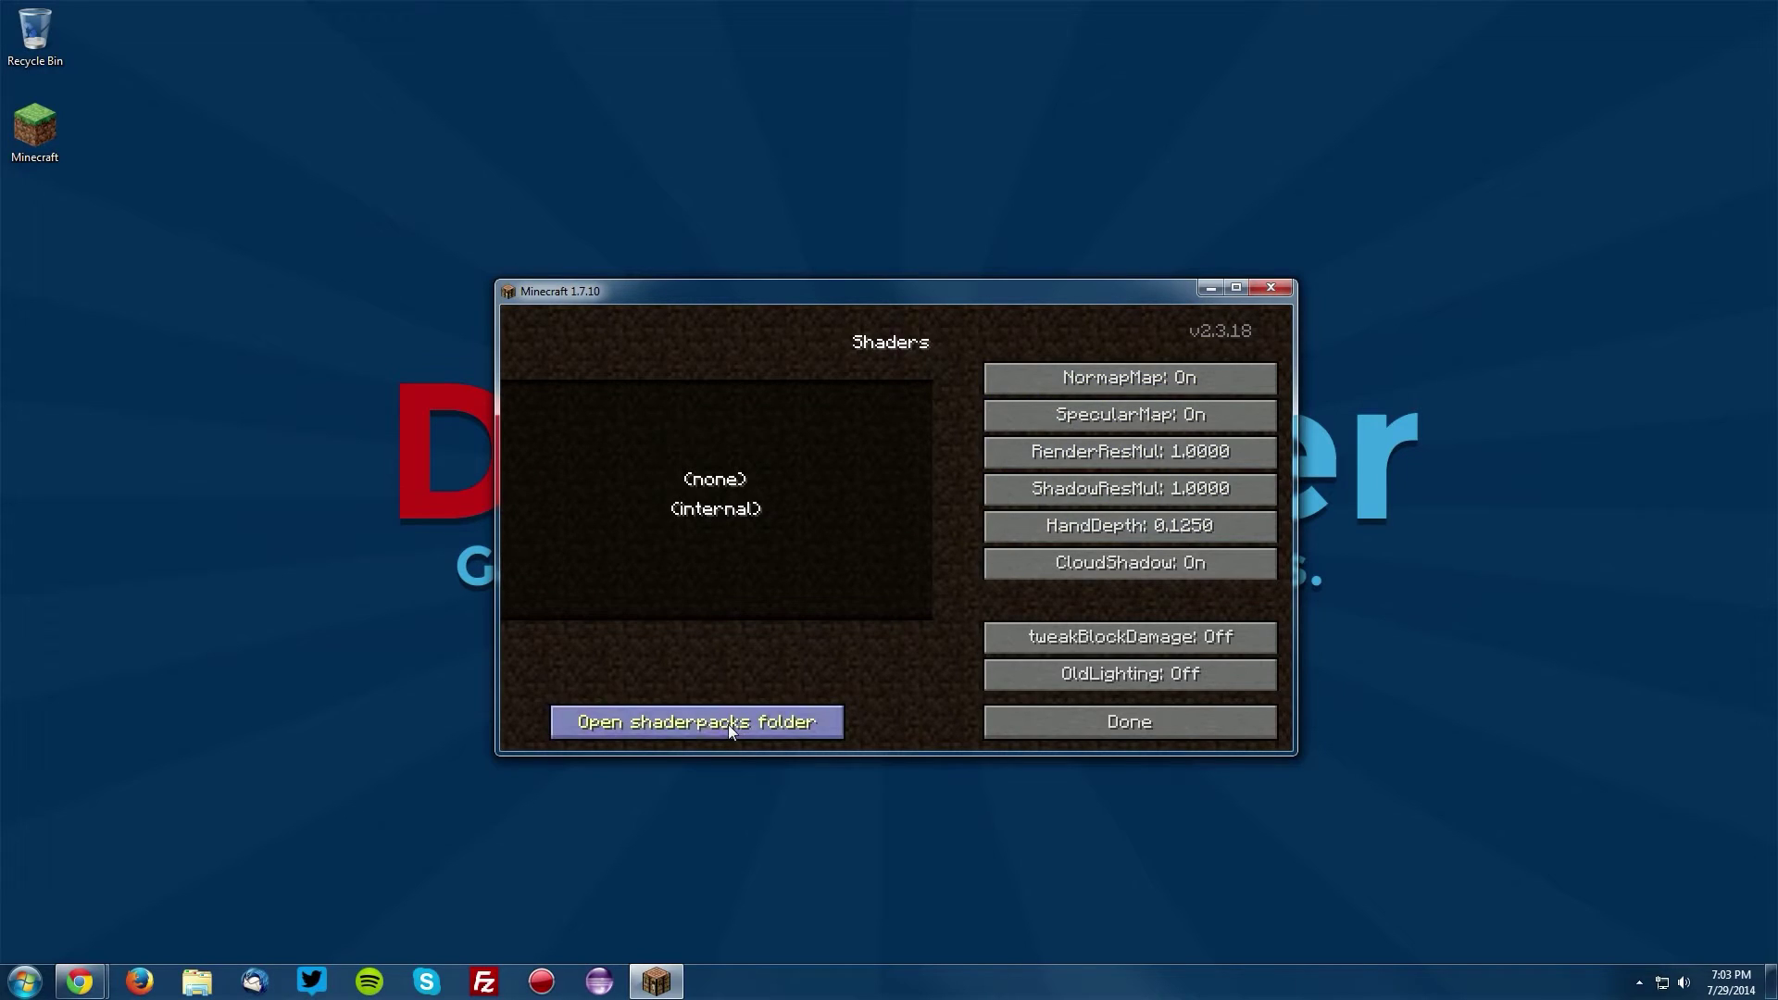
pyautogui.click(1076, 722)
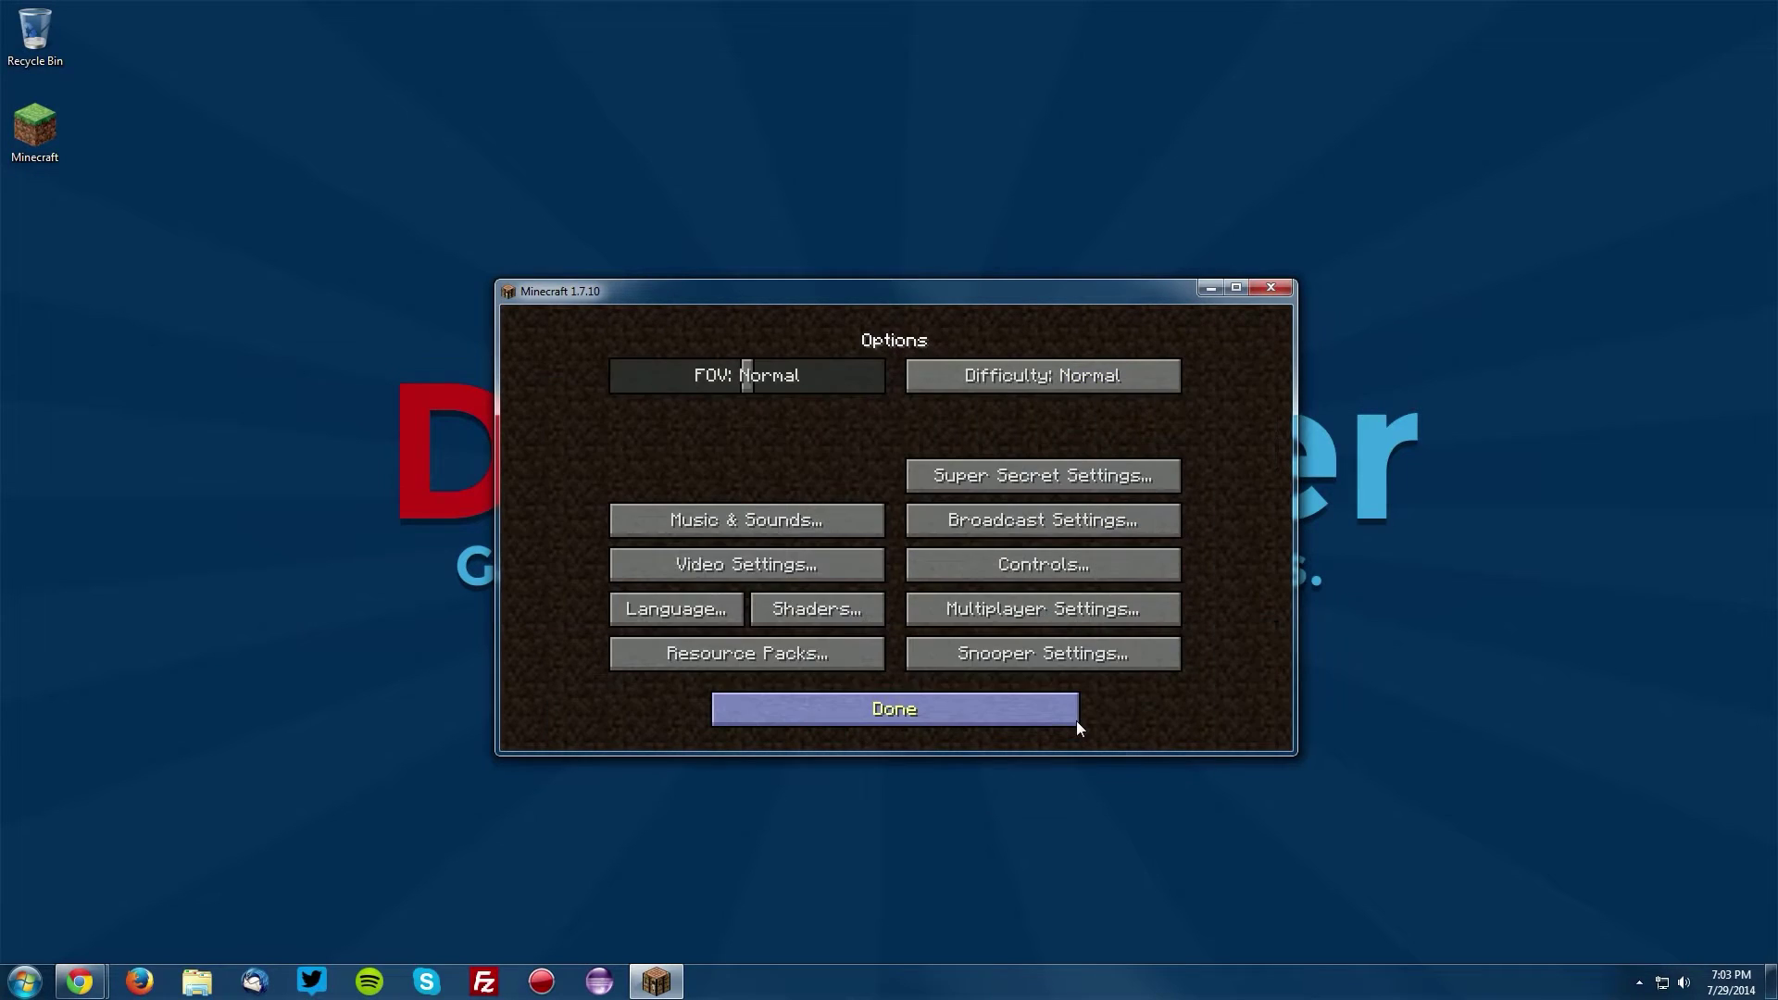
pyautogui.click(928, 713)
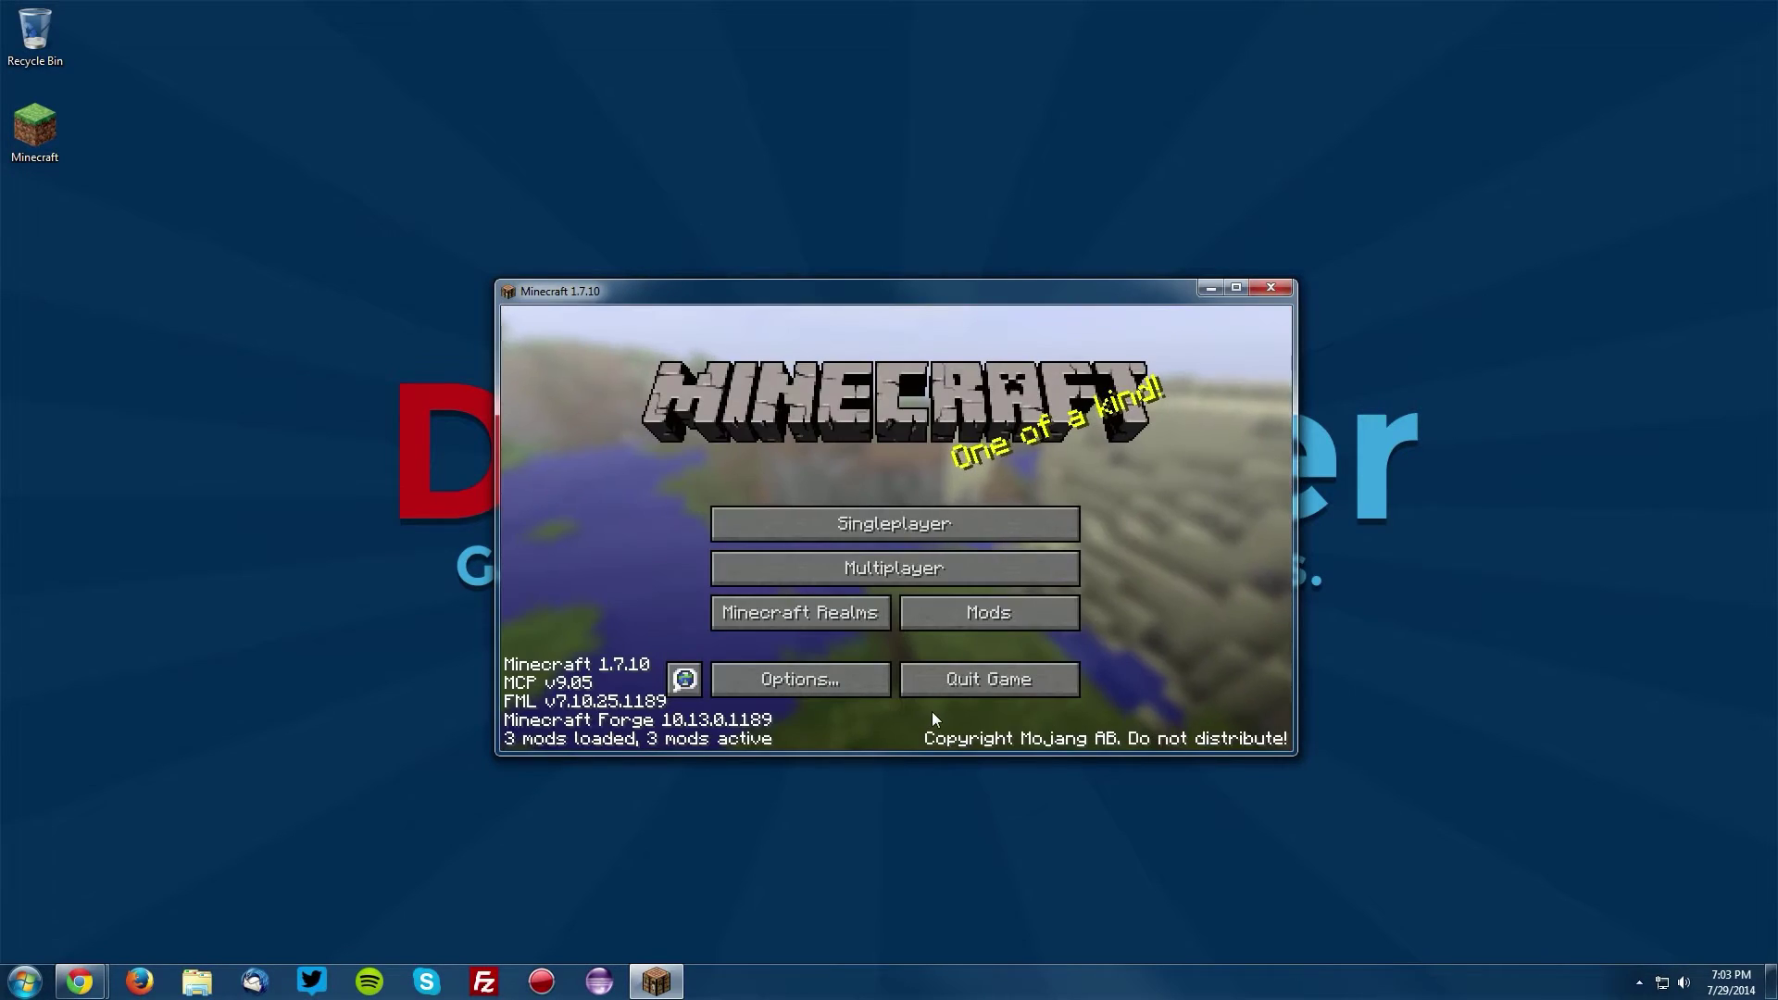
pyautogui.click(989, 680)
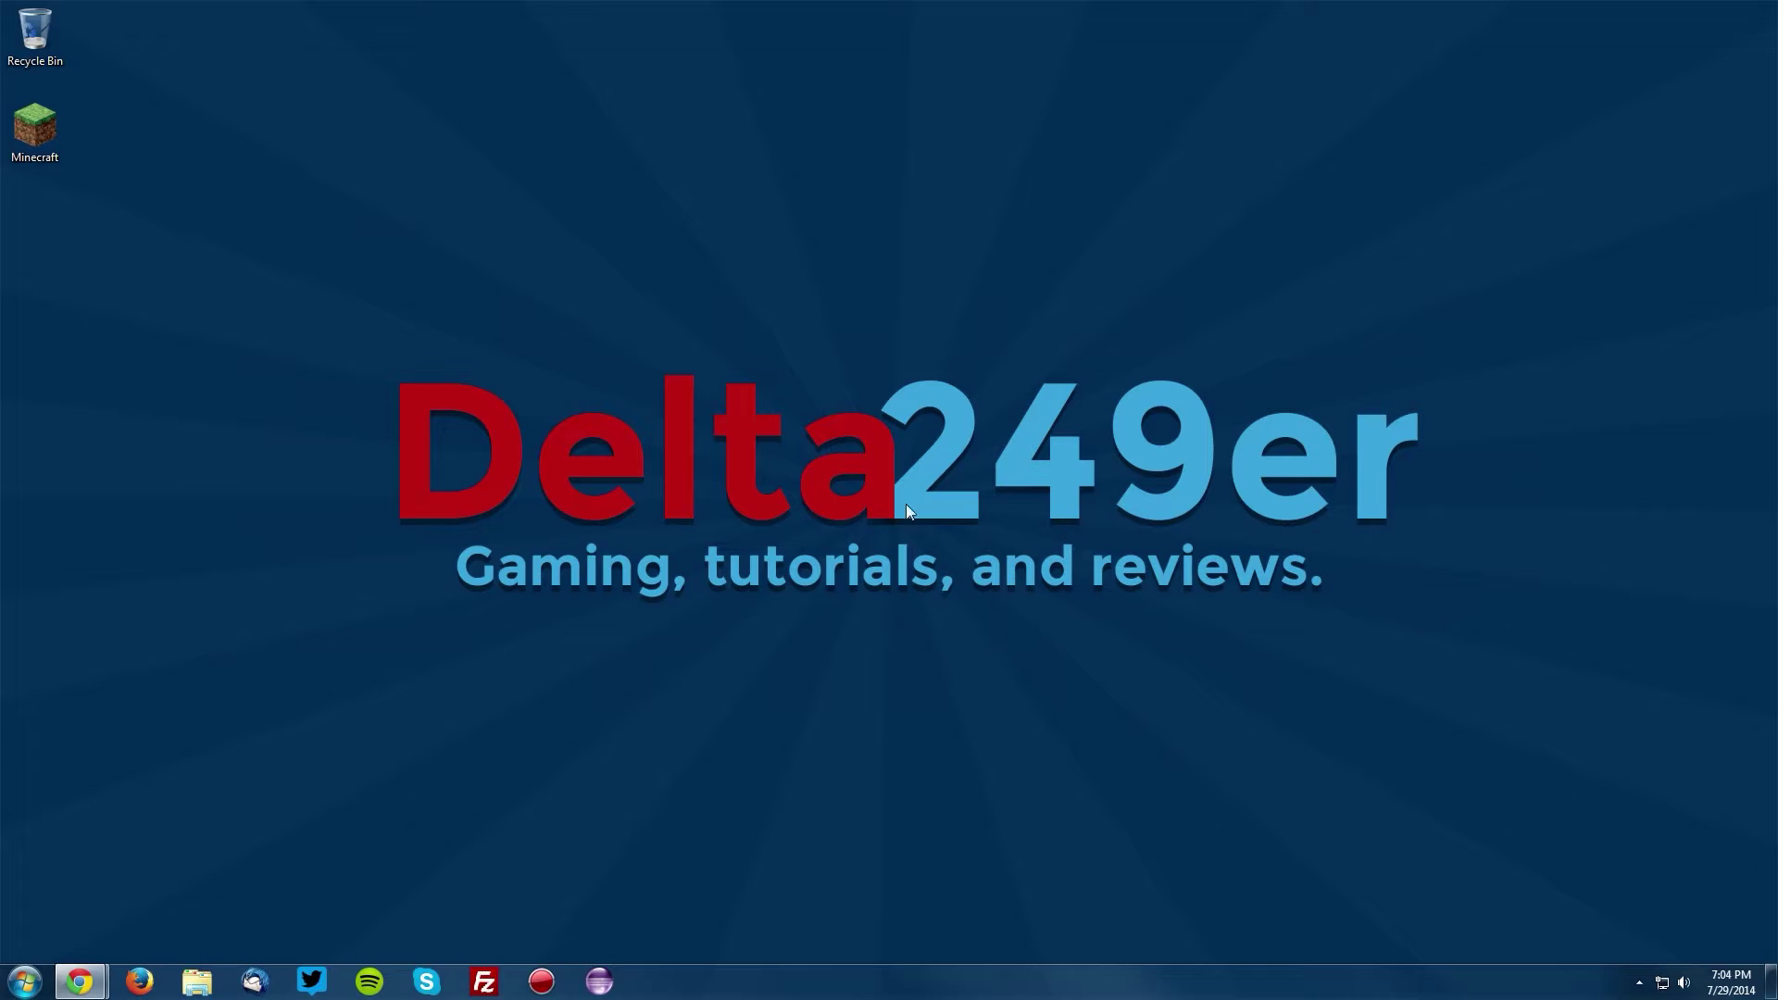
# On the shaders forum page, follow the SEUS v10.1 Standard download link
pyautogui.click(80, 980)
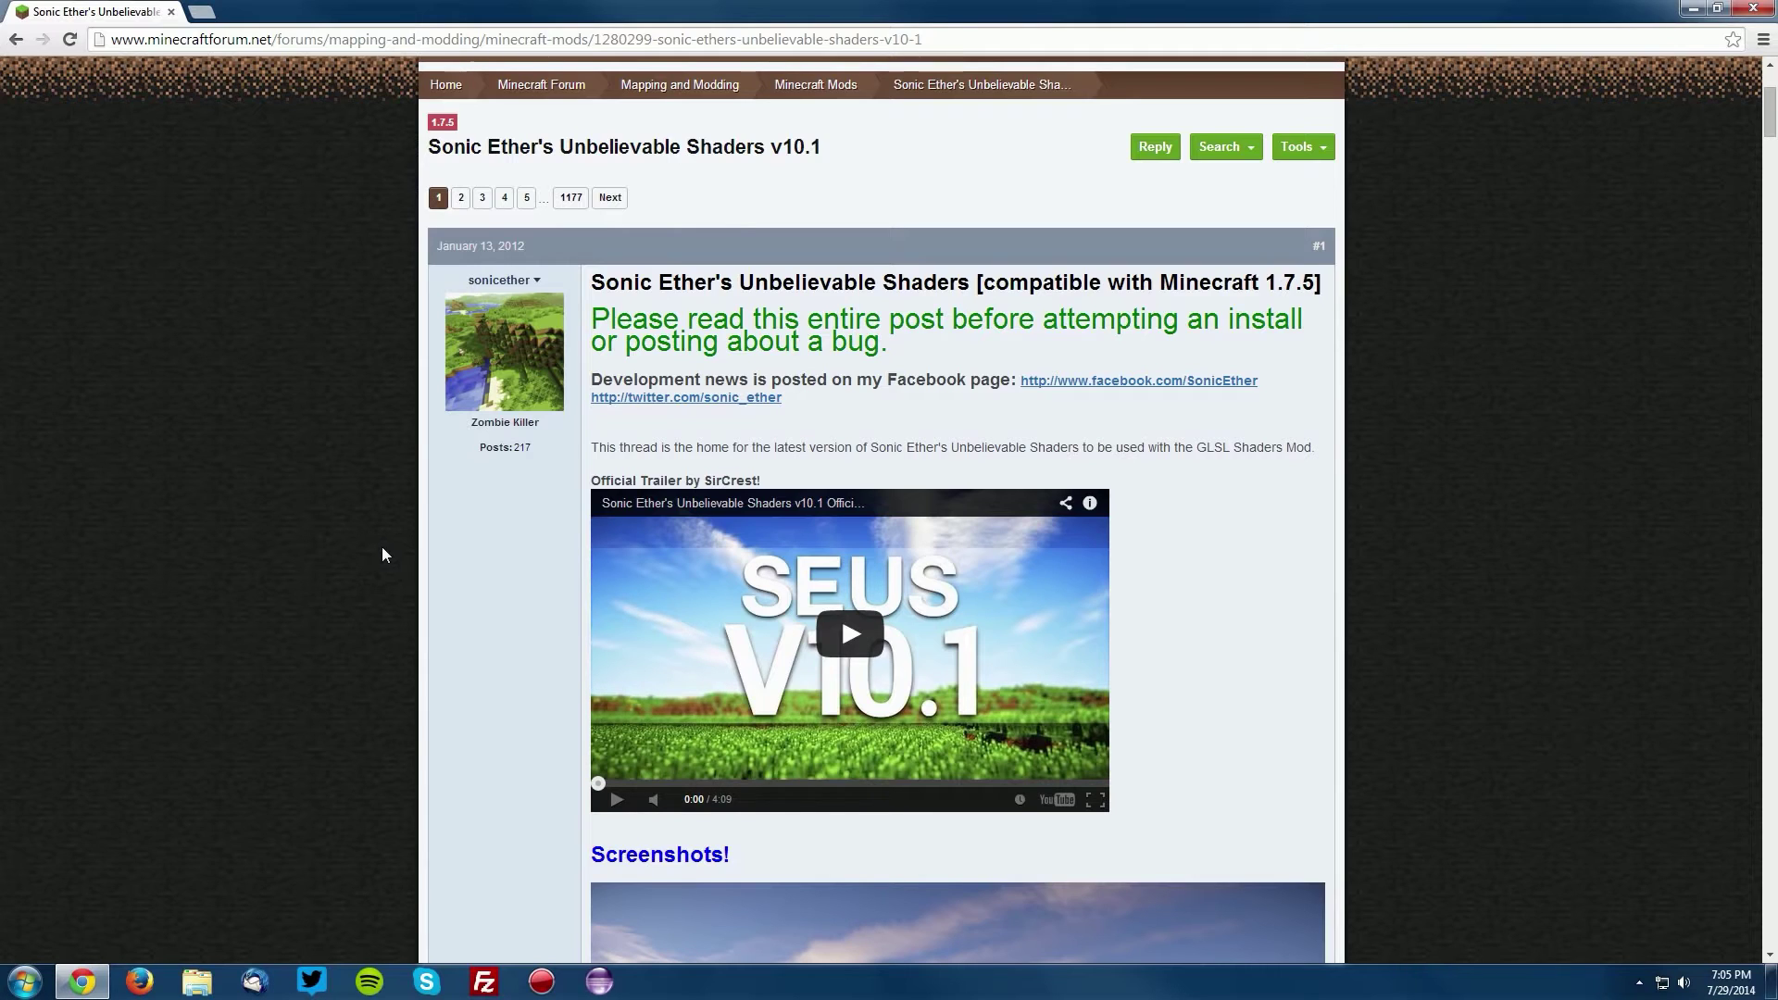
pyautogui.scroll(-10, 407, 554)
pyautogui.scroll(-20, 491, 592)
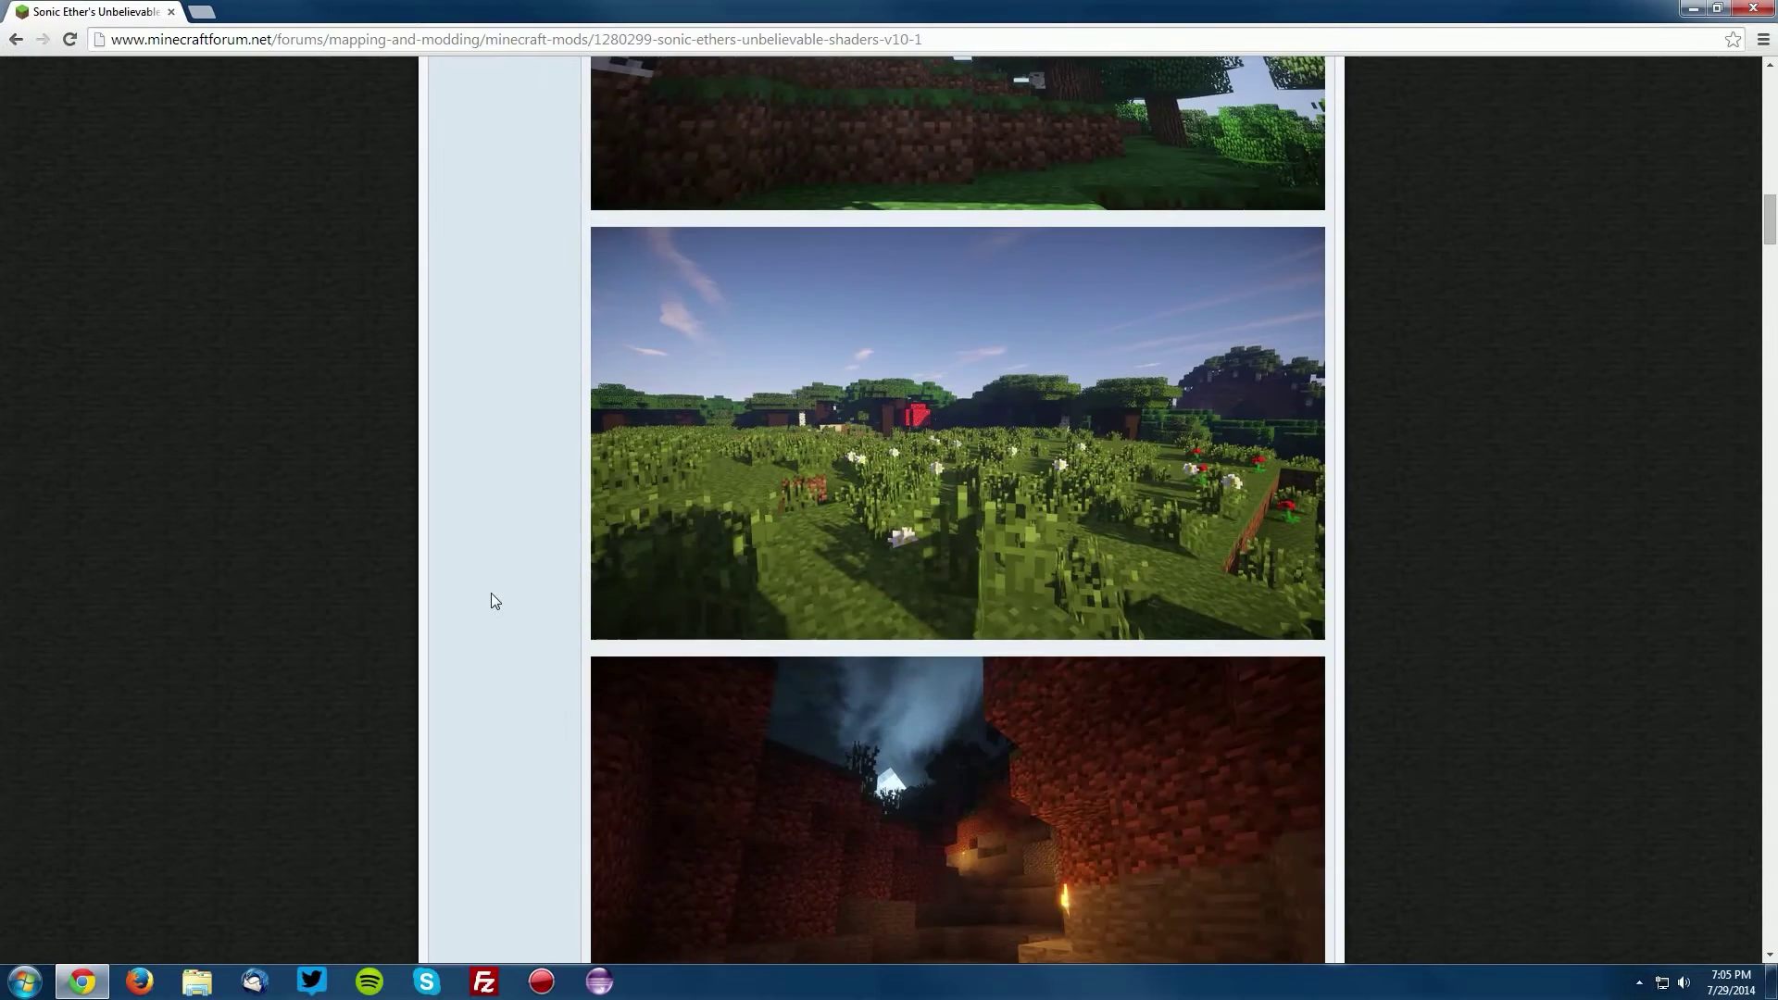
pyautogui.scroll(-2, 559, 597)
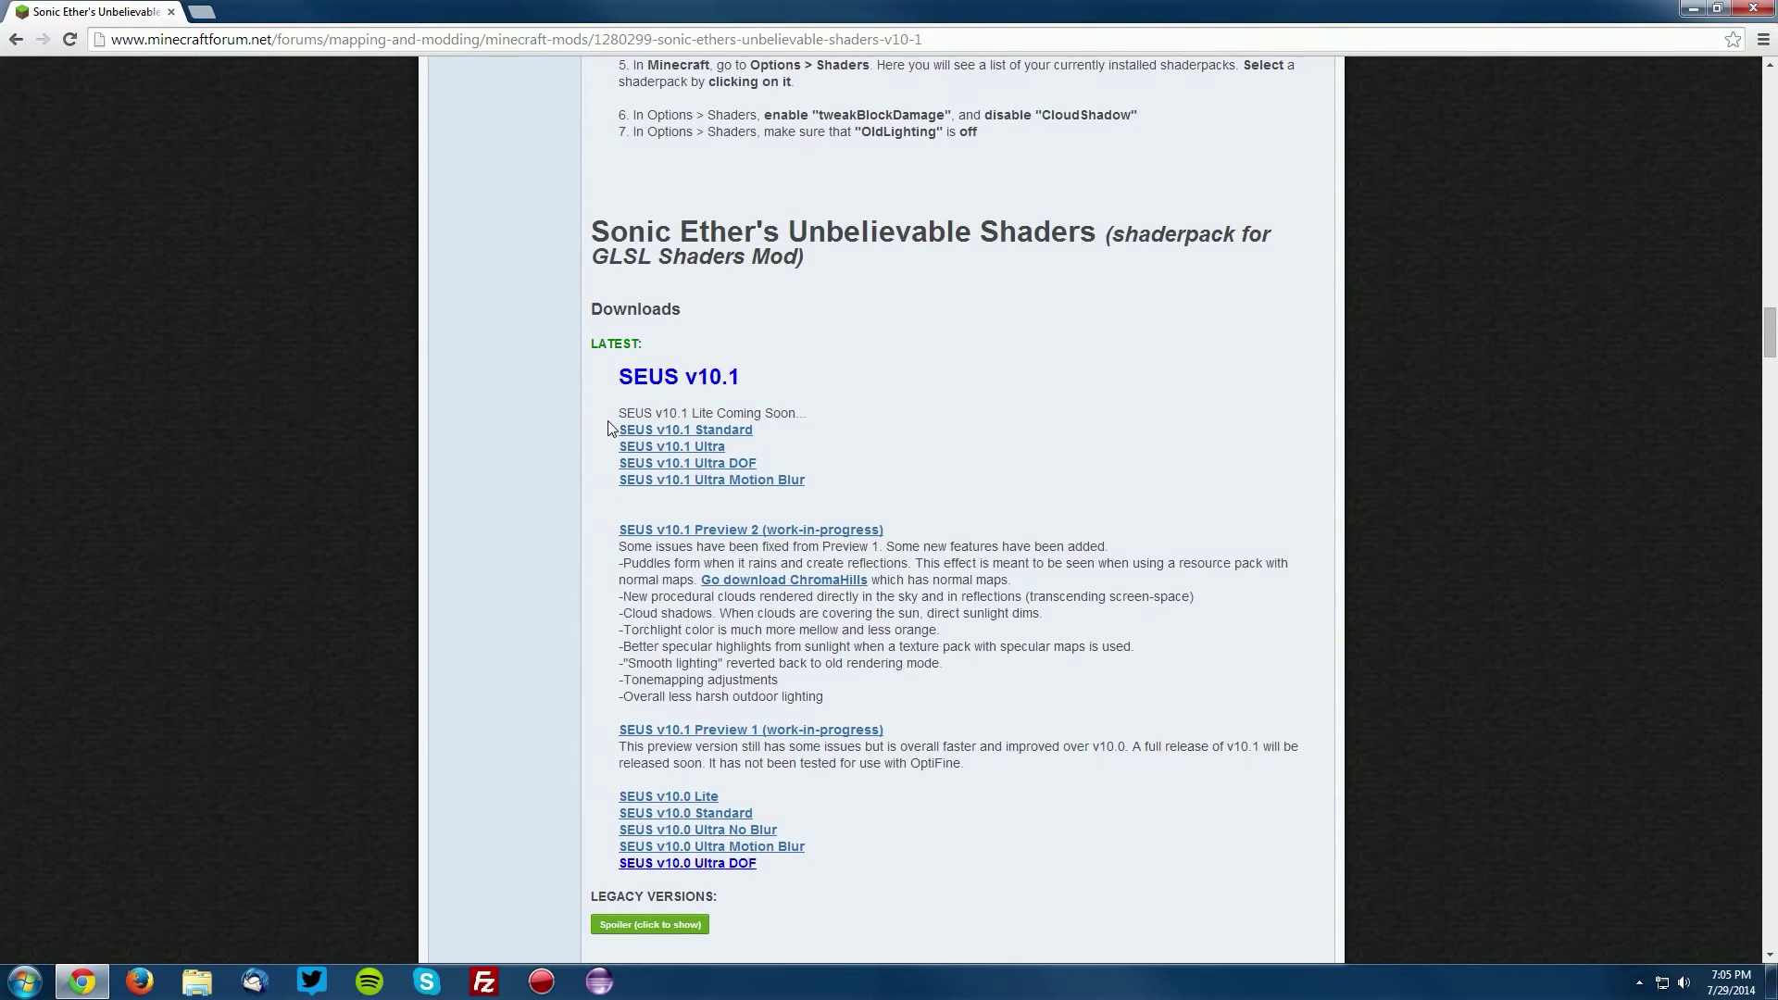
pyautogui.click(676, 439)
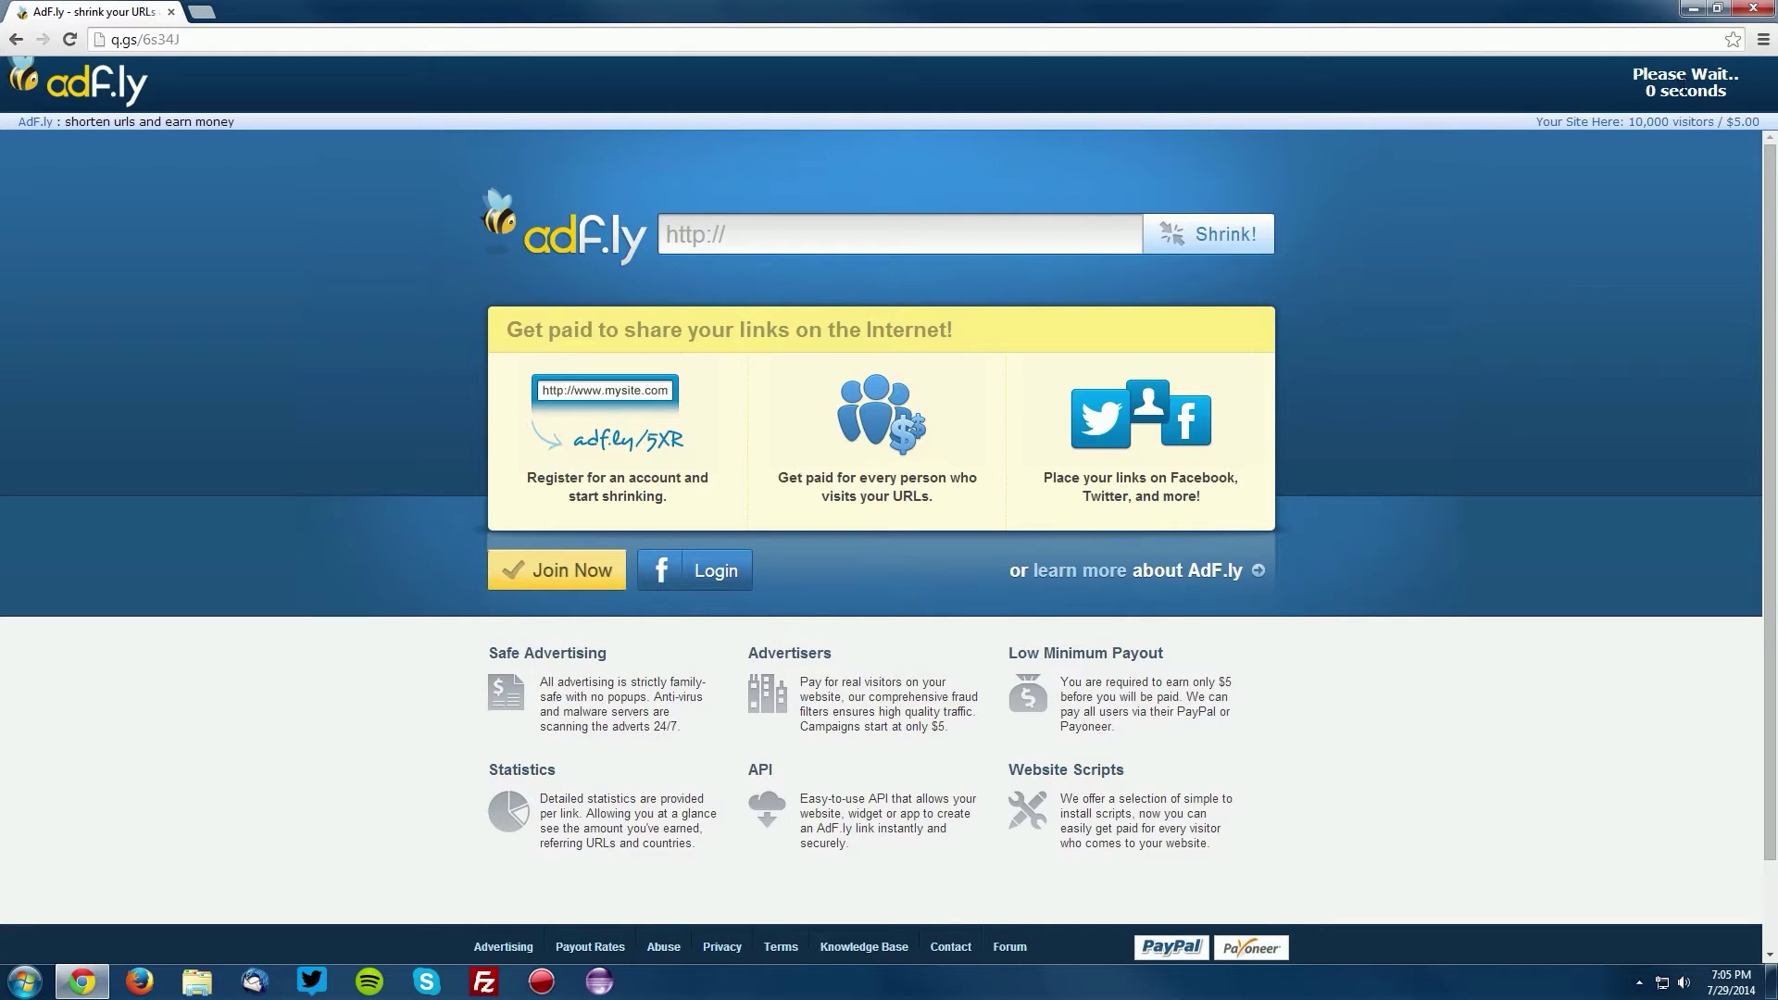
# Download the SEUS-v10.1-Standard zip and save it to the desktop
pyautogui.click(1683, 89)
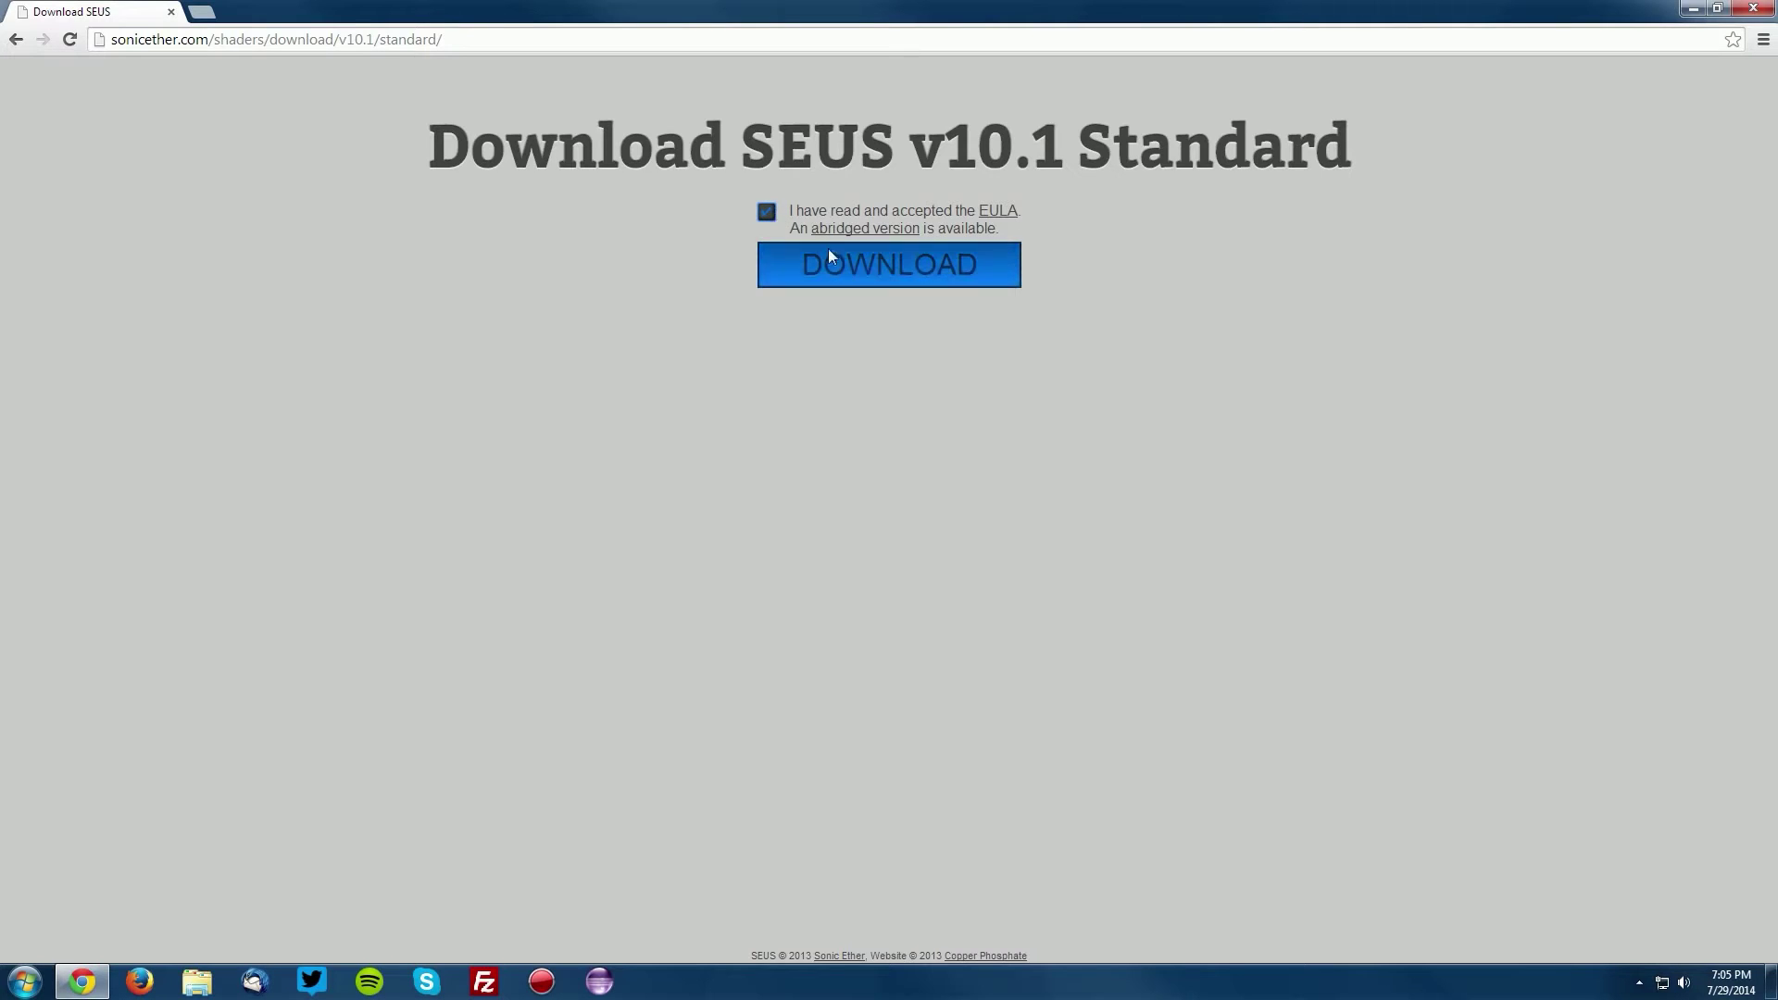
pyautogui.click(876, 259)
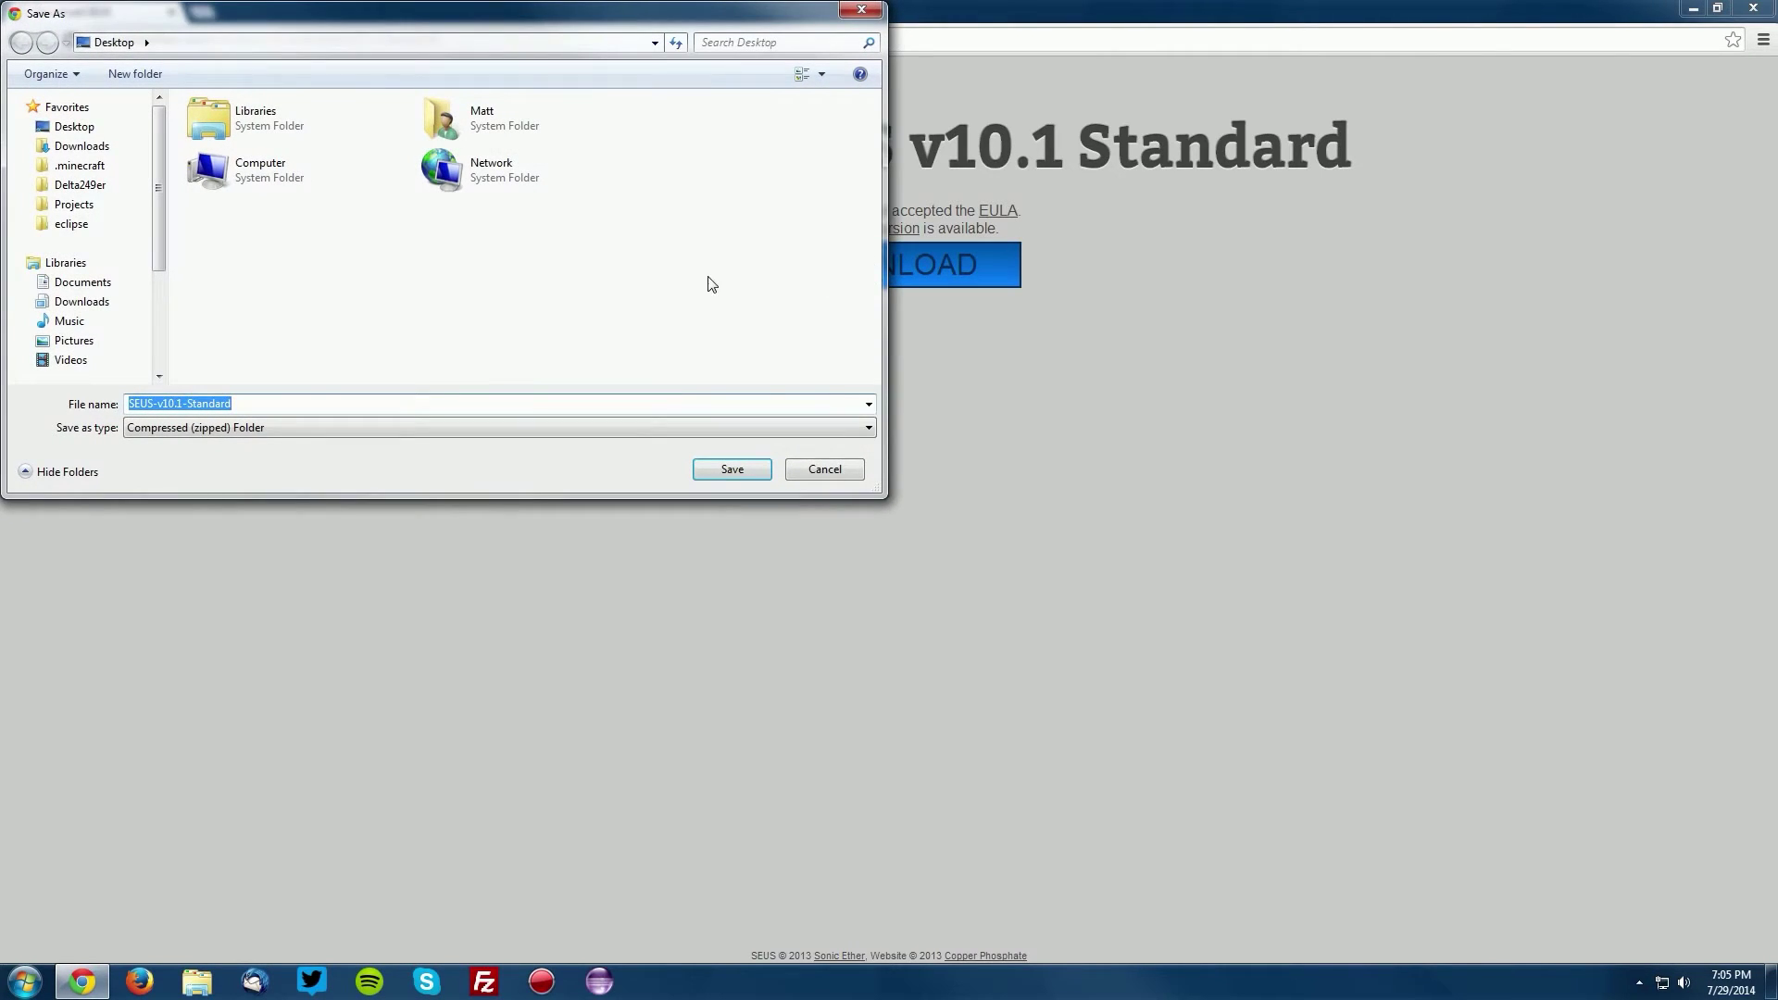
pyautogui.click(88, 126)
pyautogui.click(729, 471)
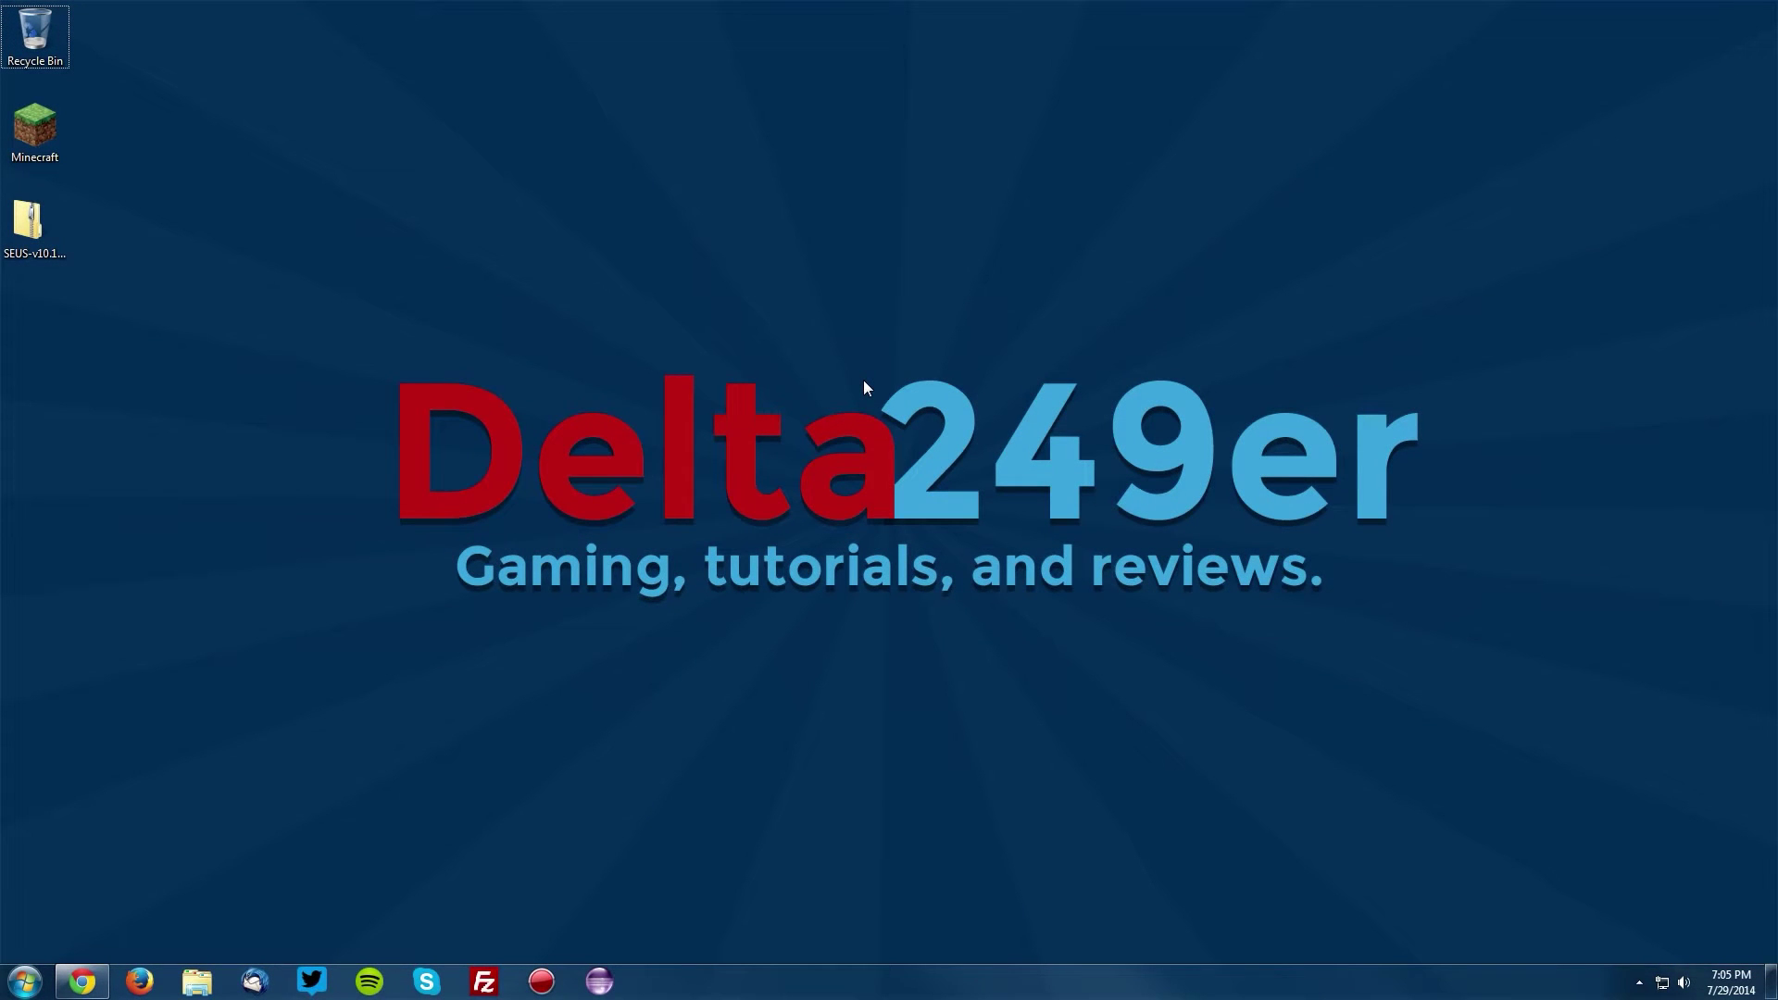
# Open the .minecraft shaderpacks folder via %appdata% in the Run dialog
pyautogui.press('super+r')
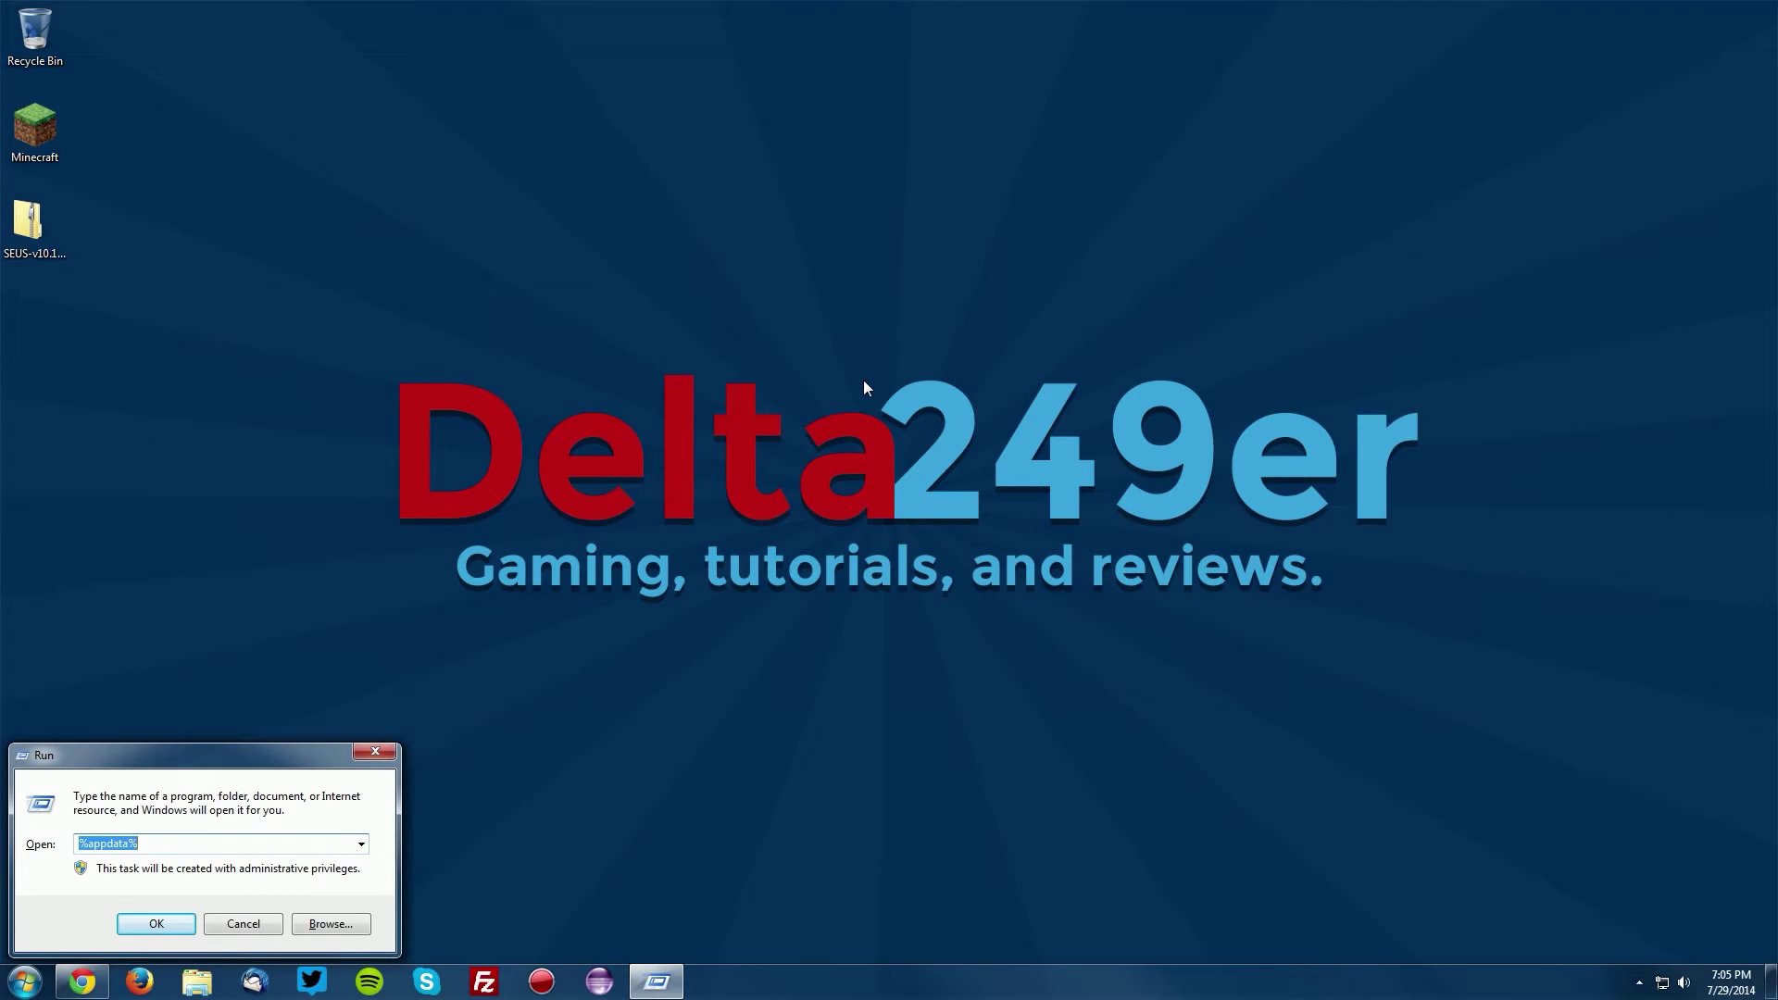
pyautogui.write('%appdata%')
pyautogui.click(168, 922)
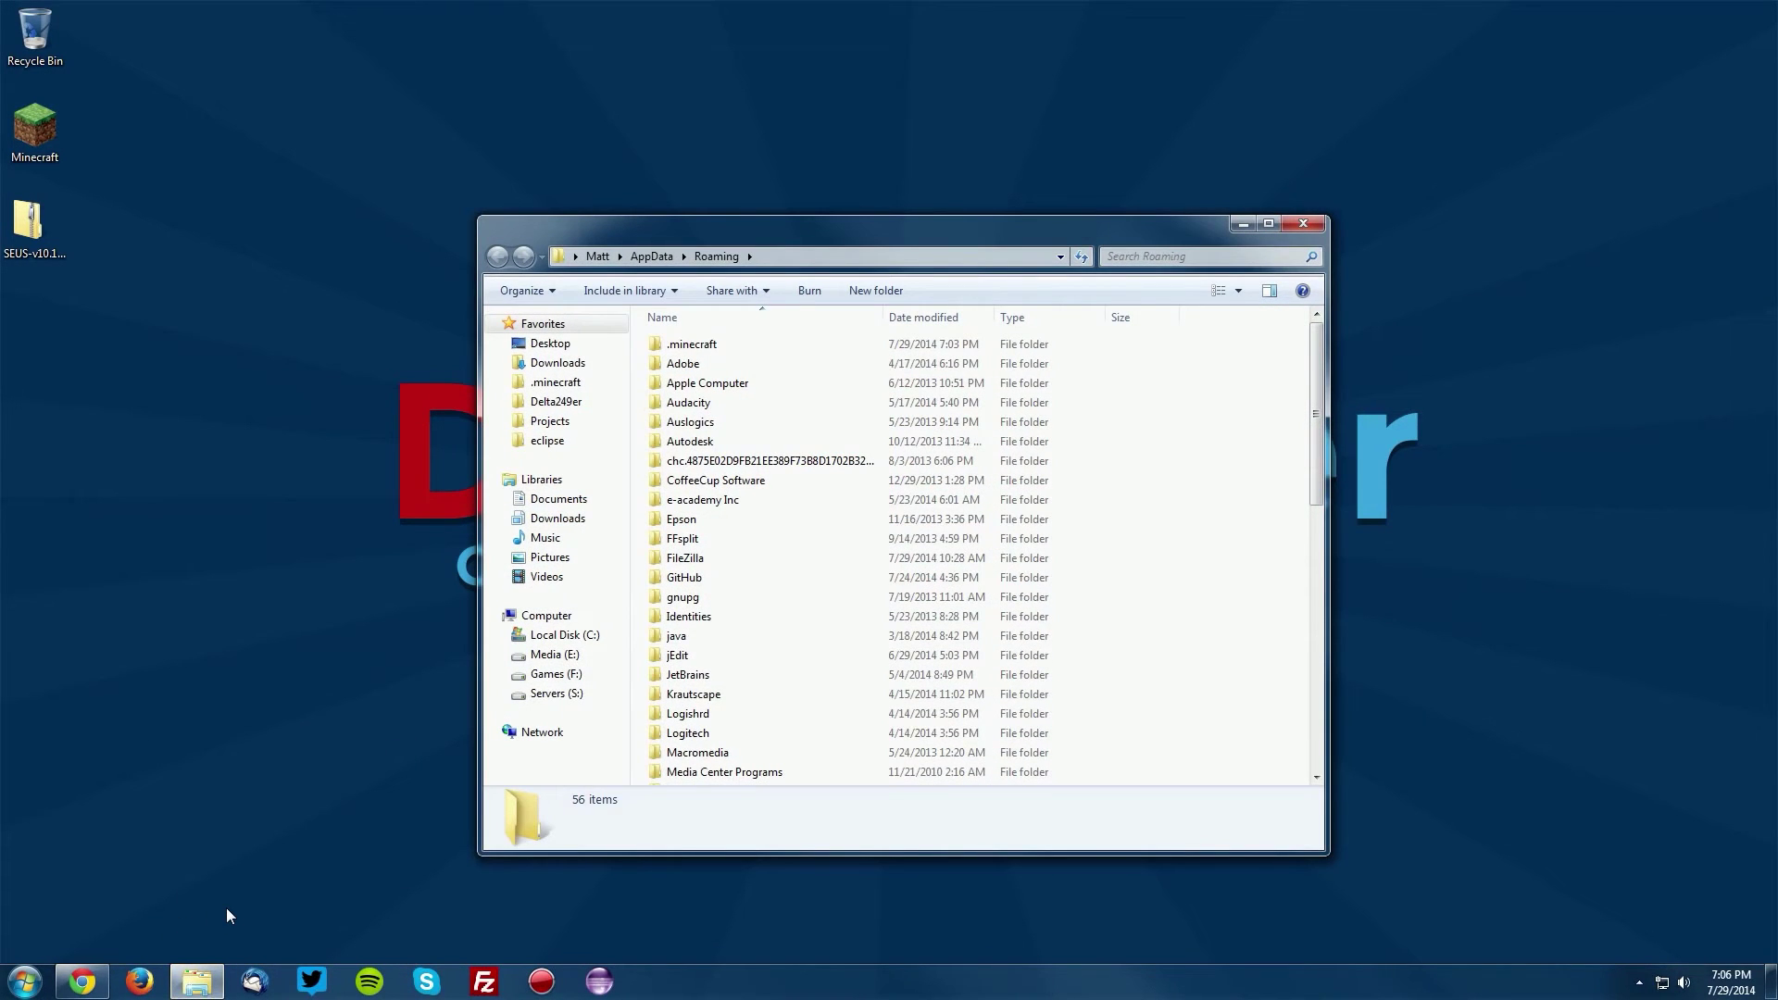
pyautogui.doubleClick(693, 346)
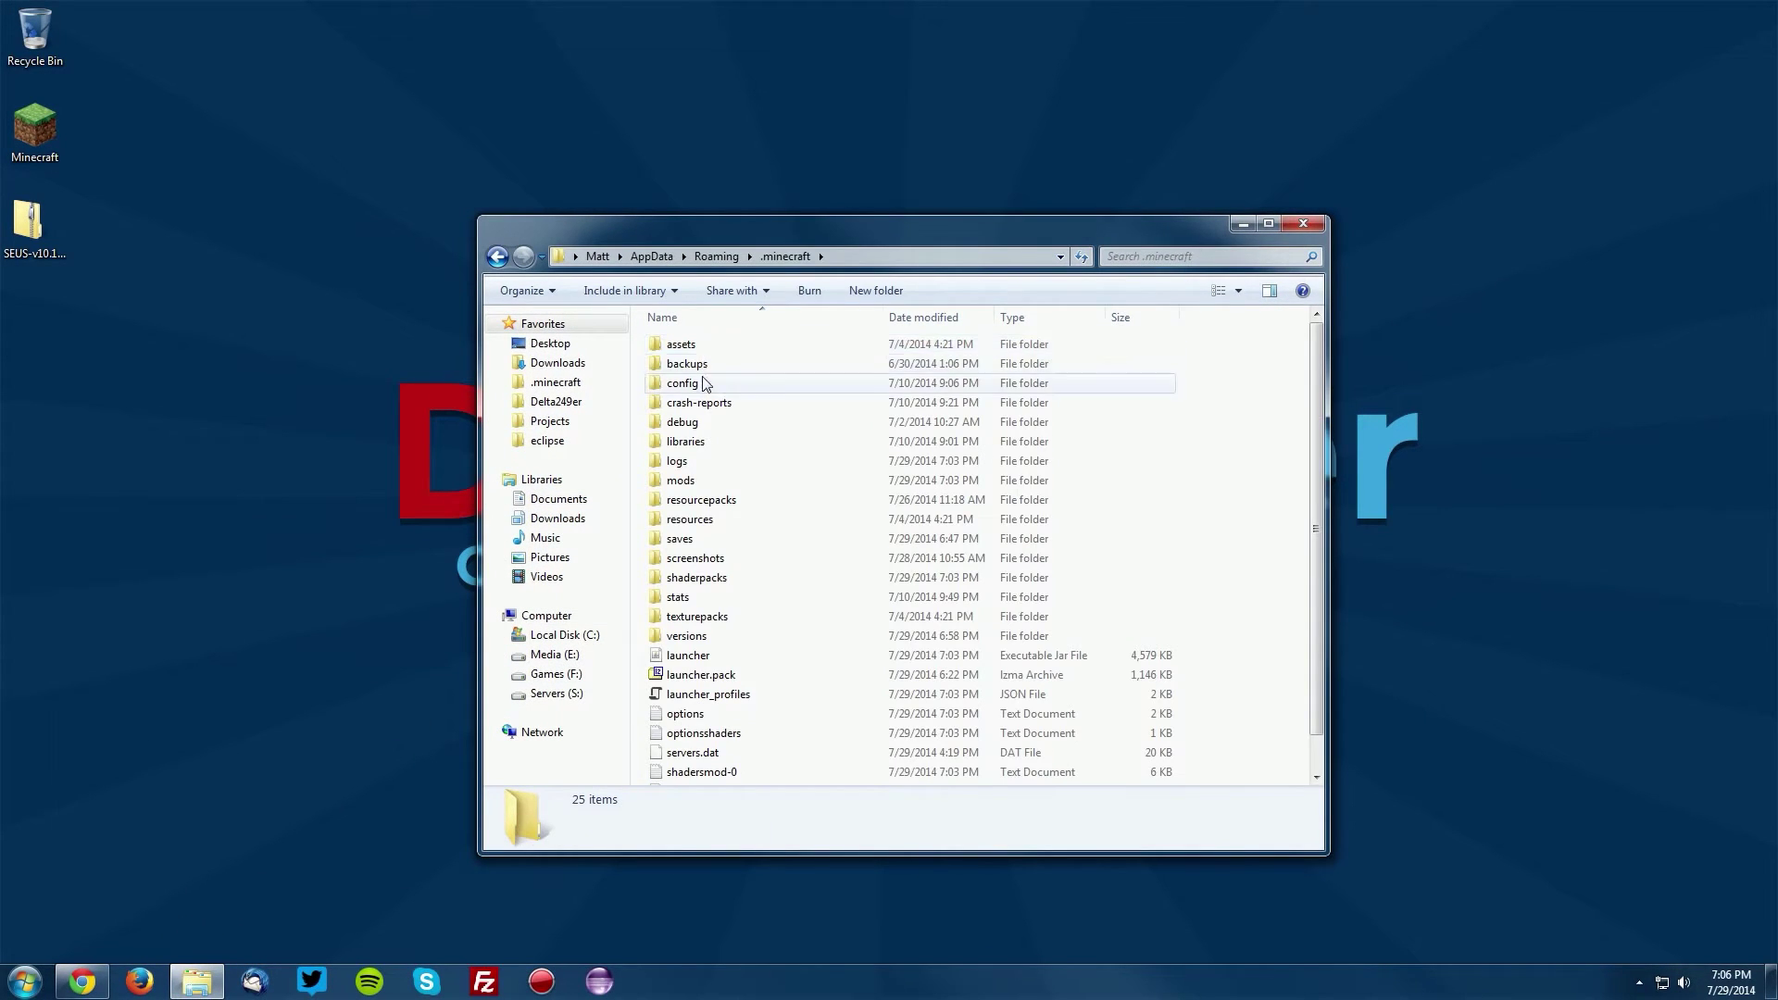
pyautogui.doubleClick(695, 578)
# Move the SEUS zip into shaderpacks, close Explorer, and start the Minecraft Launcher
pyautogui.moveTo(16, 243); pyautogui.dragTo(793, 440)
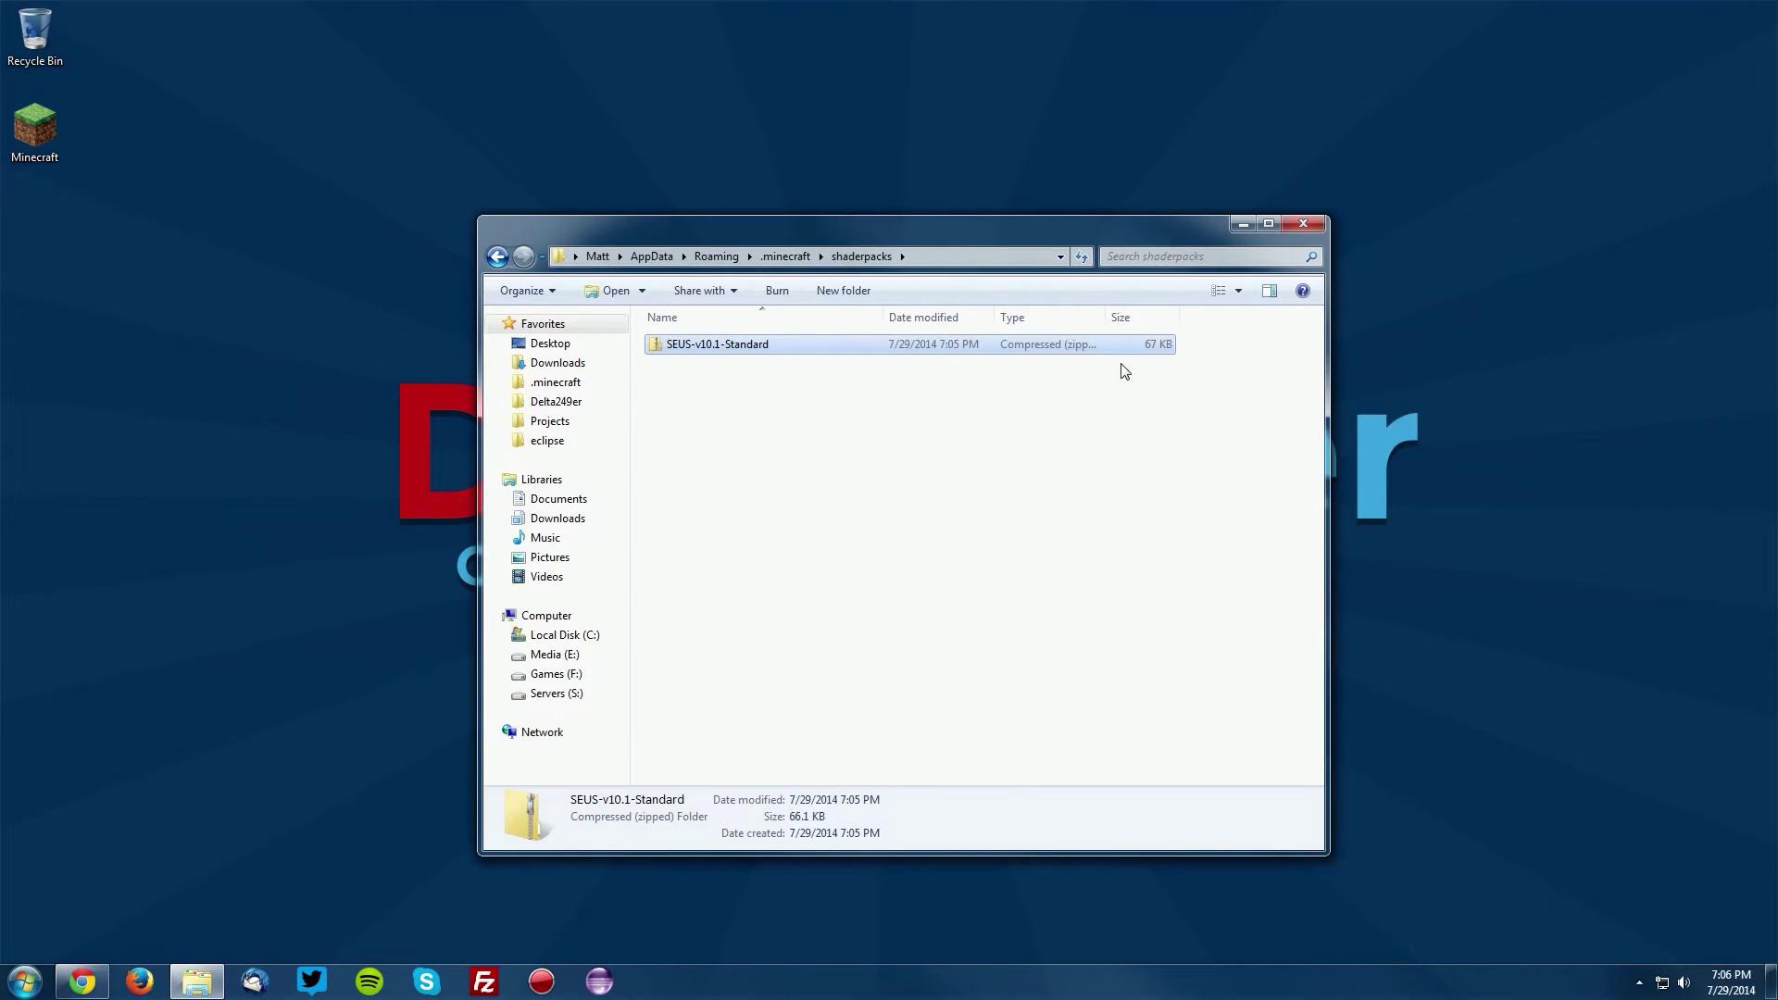
pyautogui.click(1309, 221)
pyautogui.doubleClick(36, 130)
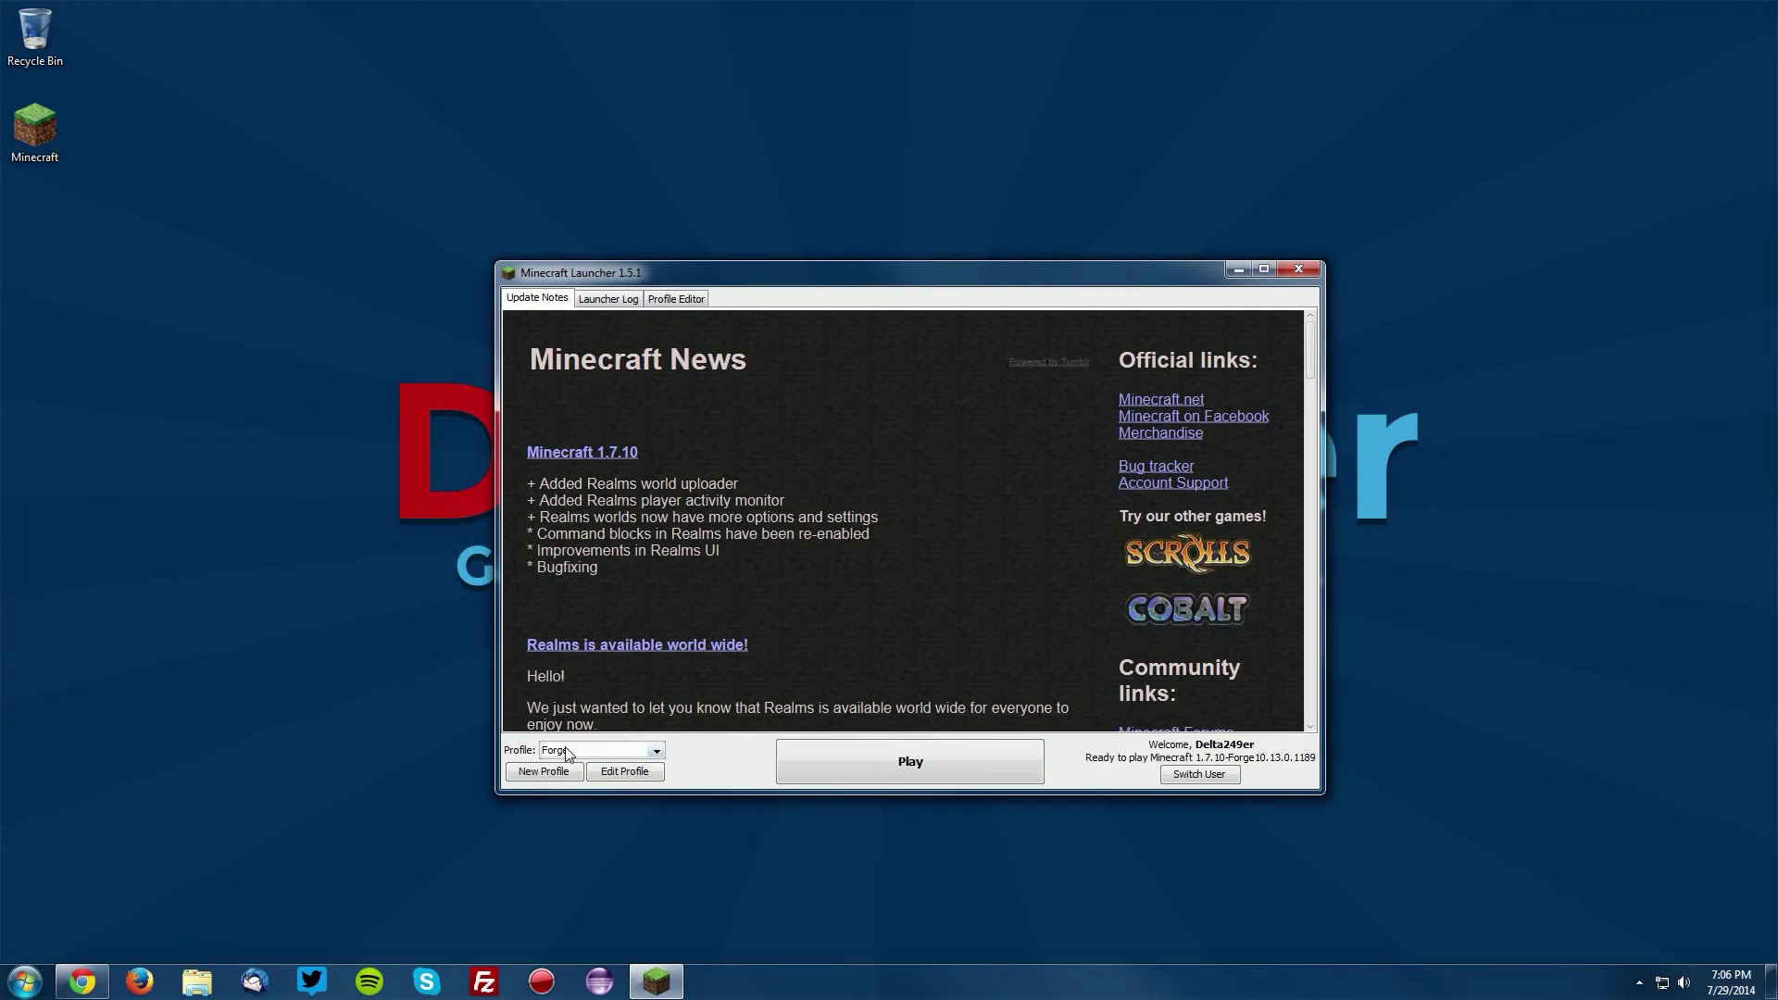
# Launch the game and choose SEUS-v10.1-Standard.zip under Options > Shaders
pyautogui.click(914, 765)
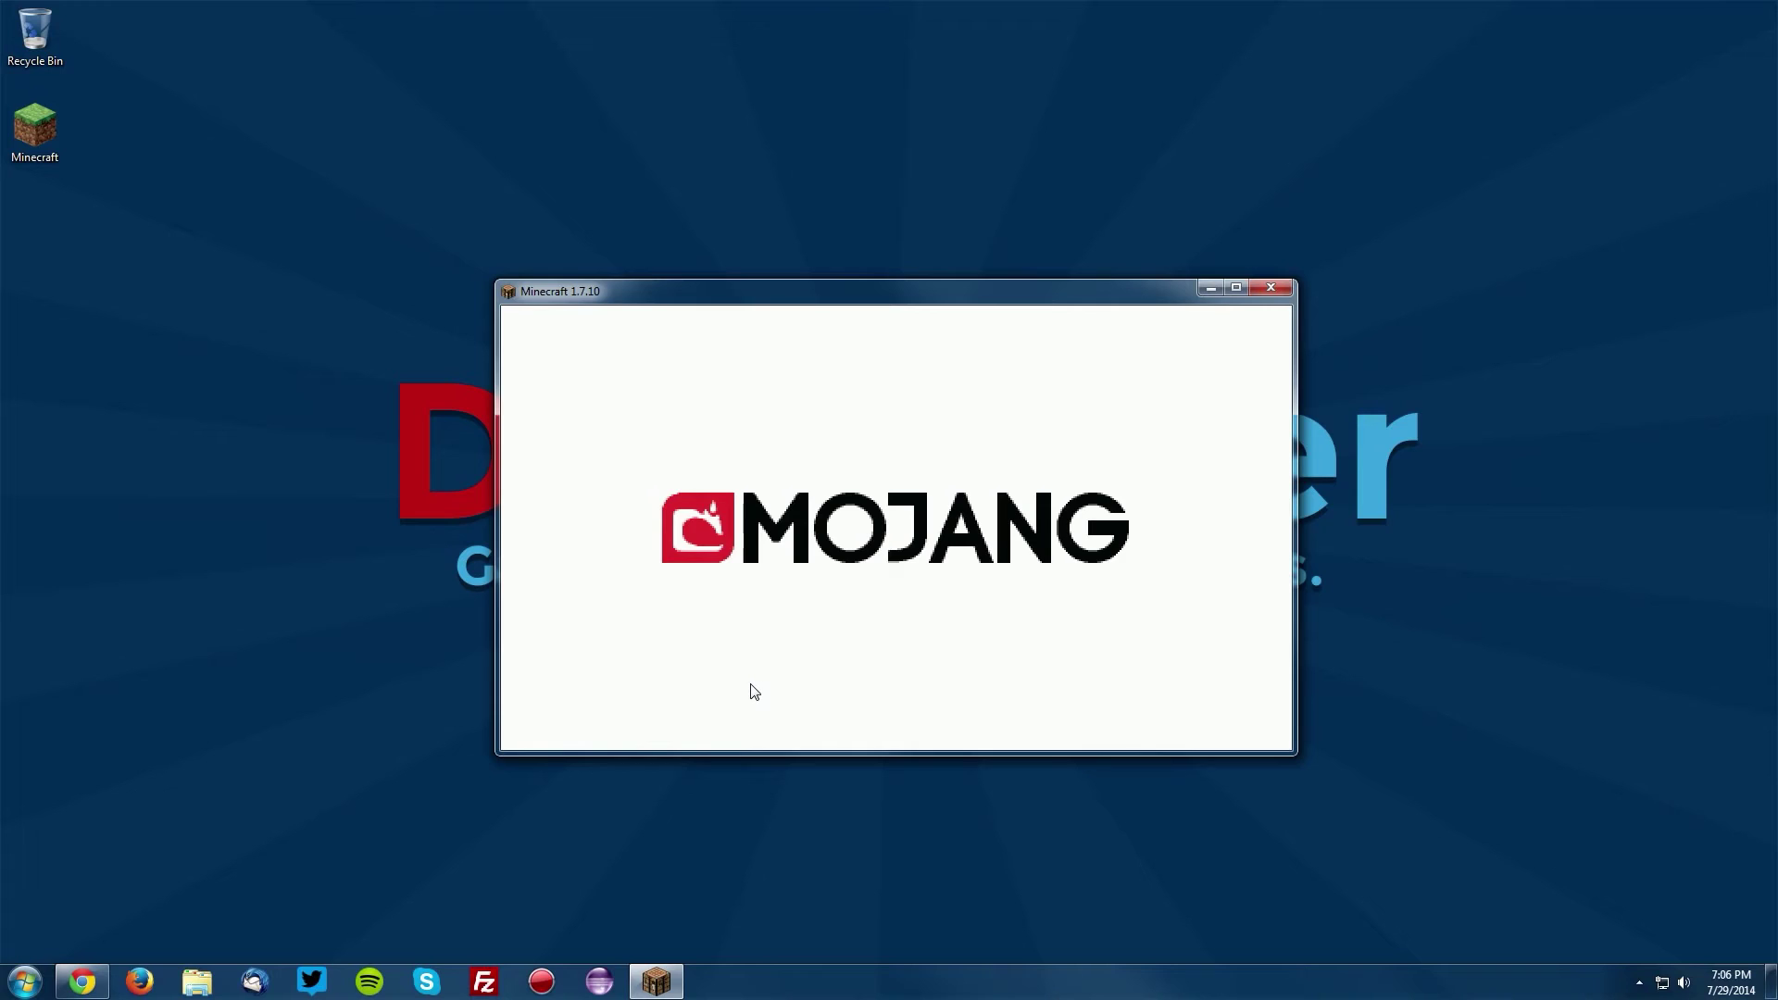
pyautogui.click(758, 676)
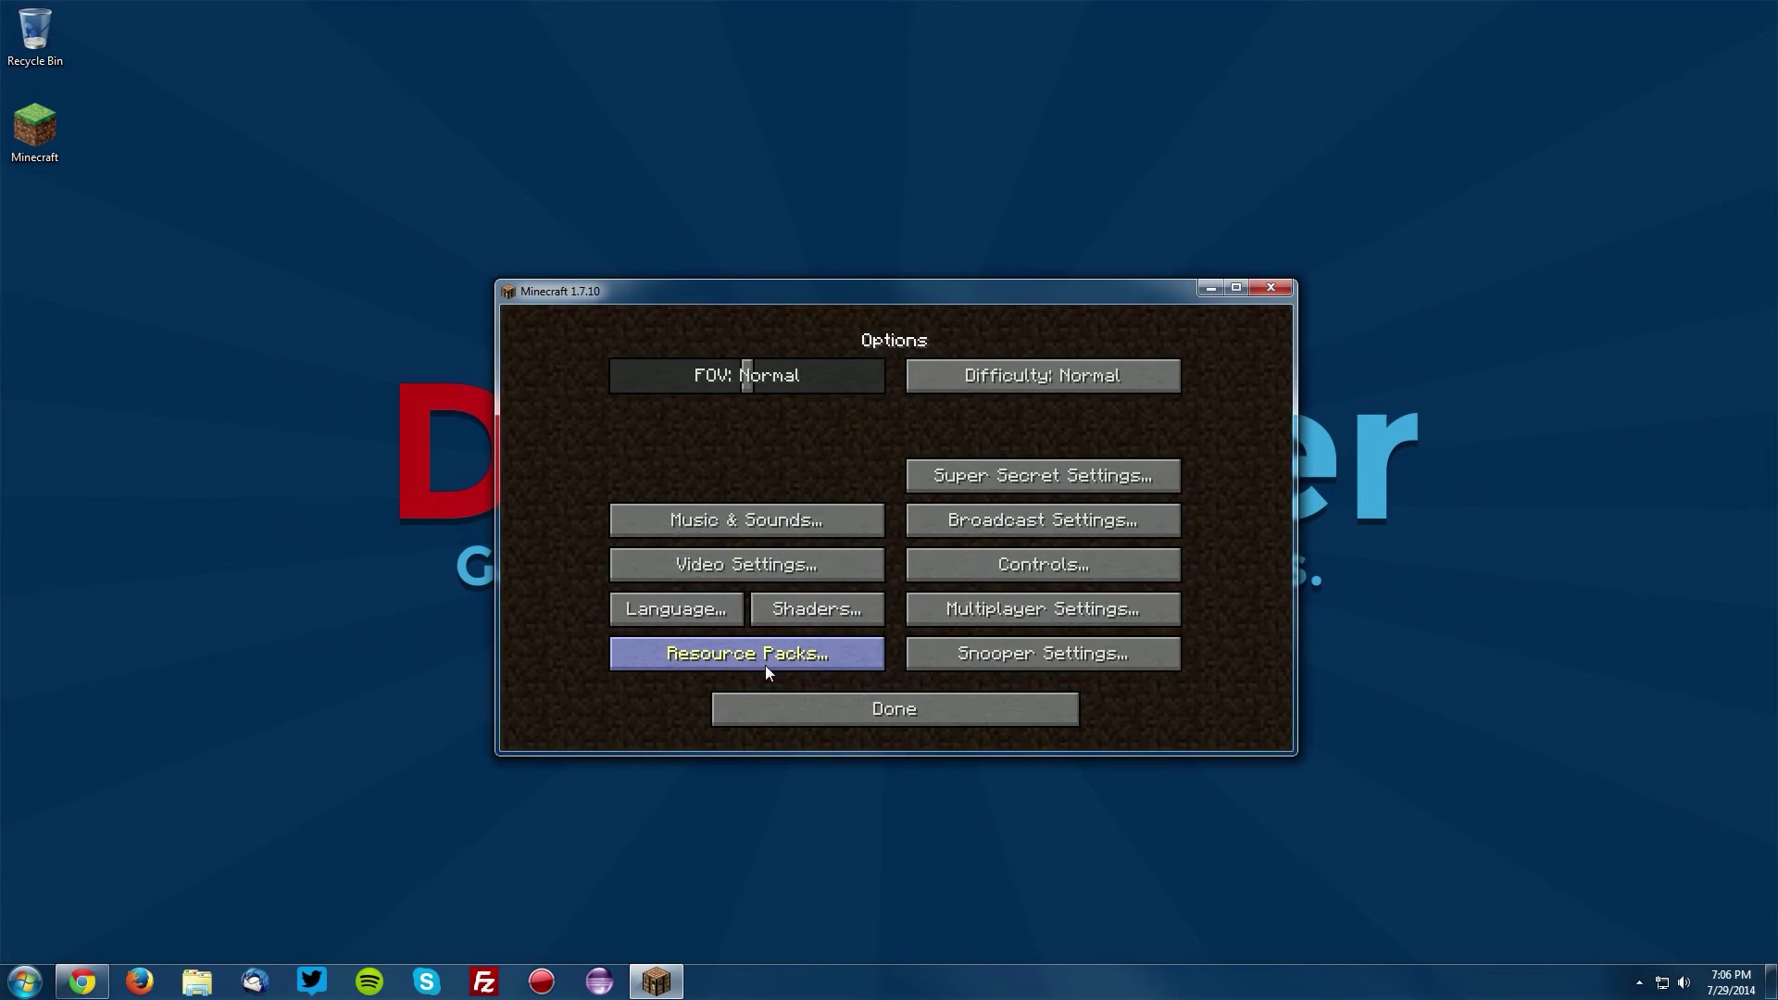
pyautogui.click(797, 615)
pyautogui.click(634, 525)
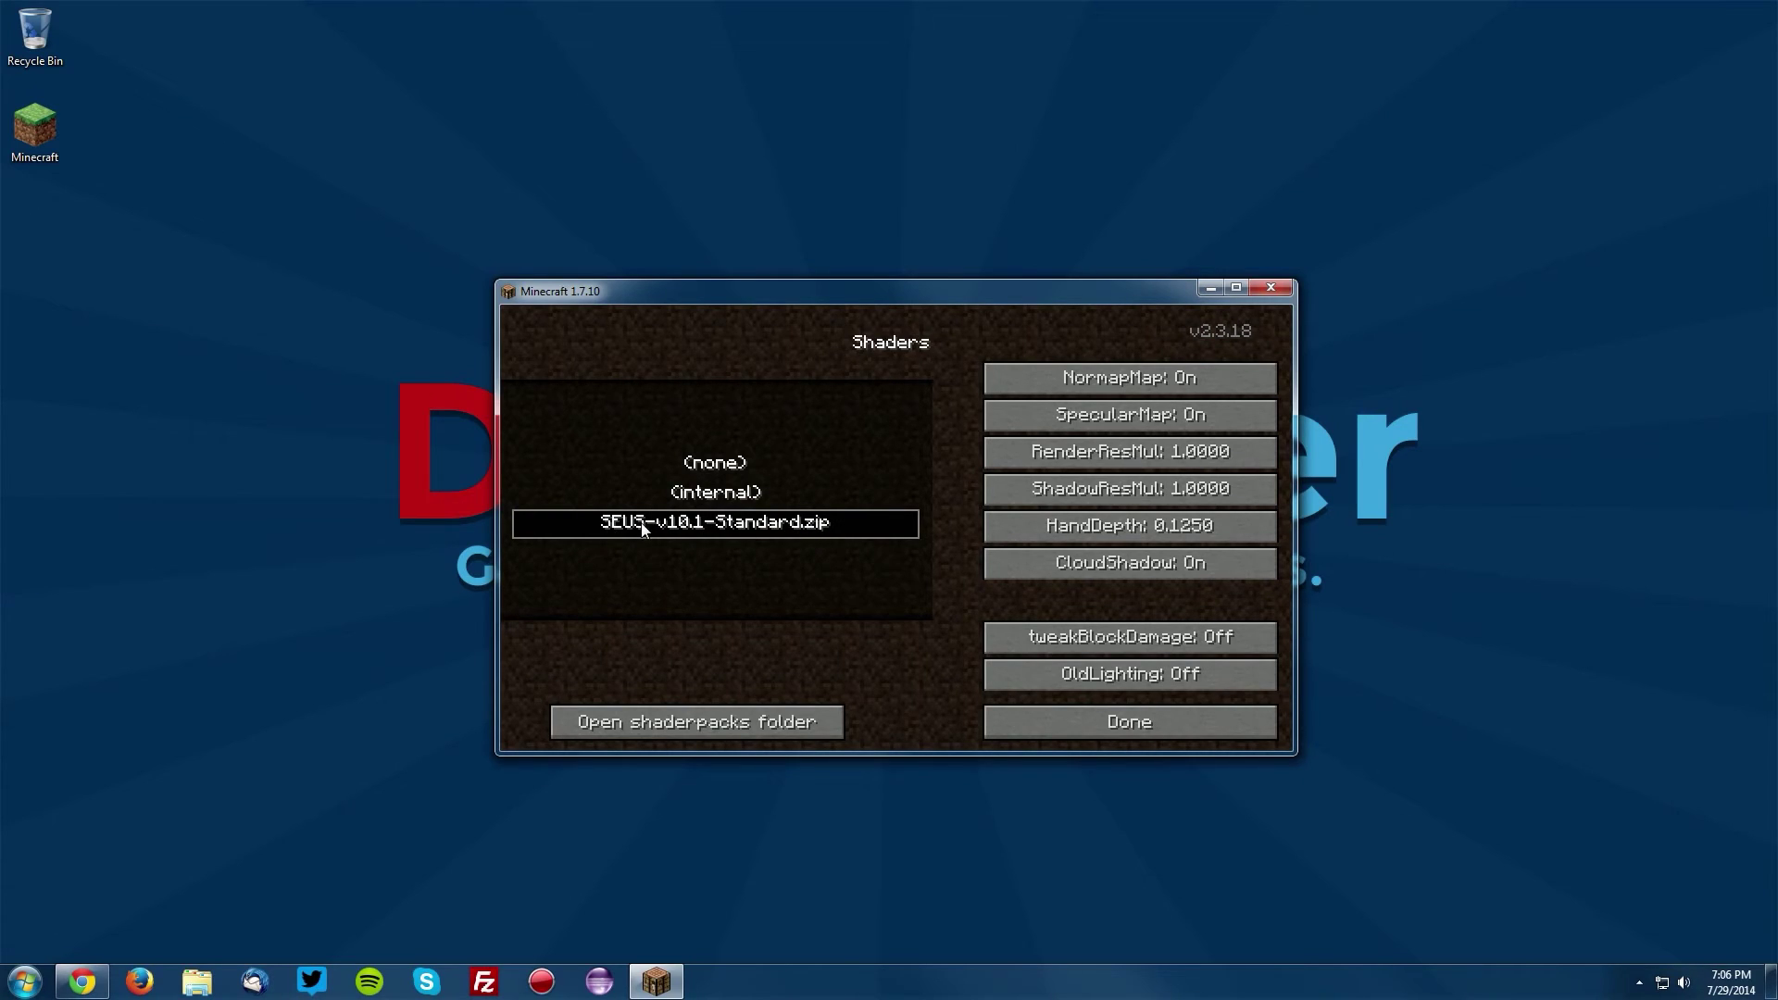
# Return to the title menu and load the New World singleplayer save
pyautogui.click(1084, 722)
pyautogui.click(885, 713)
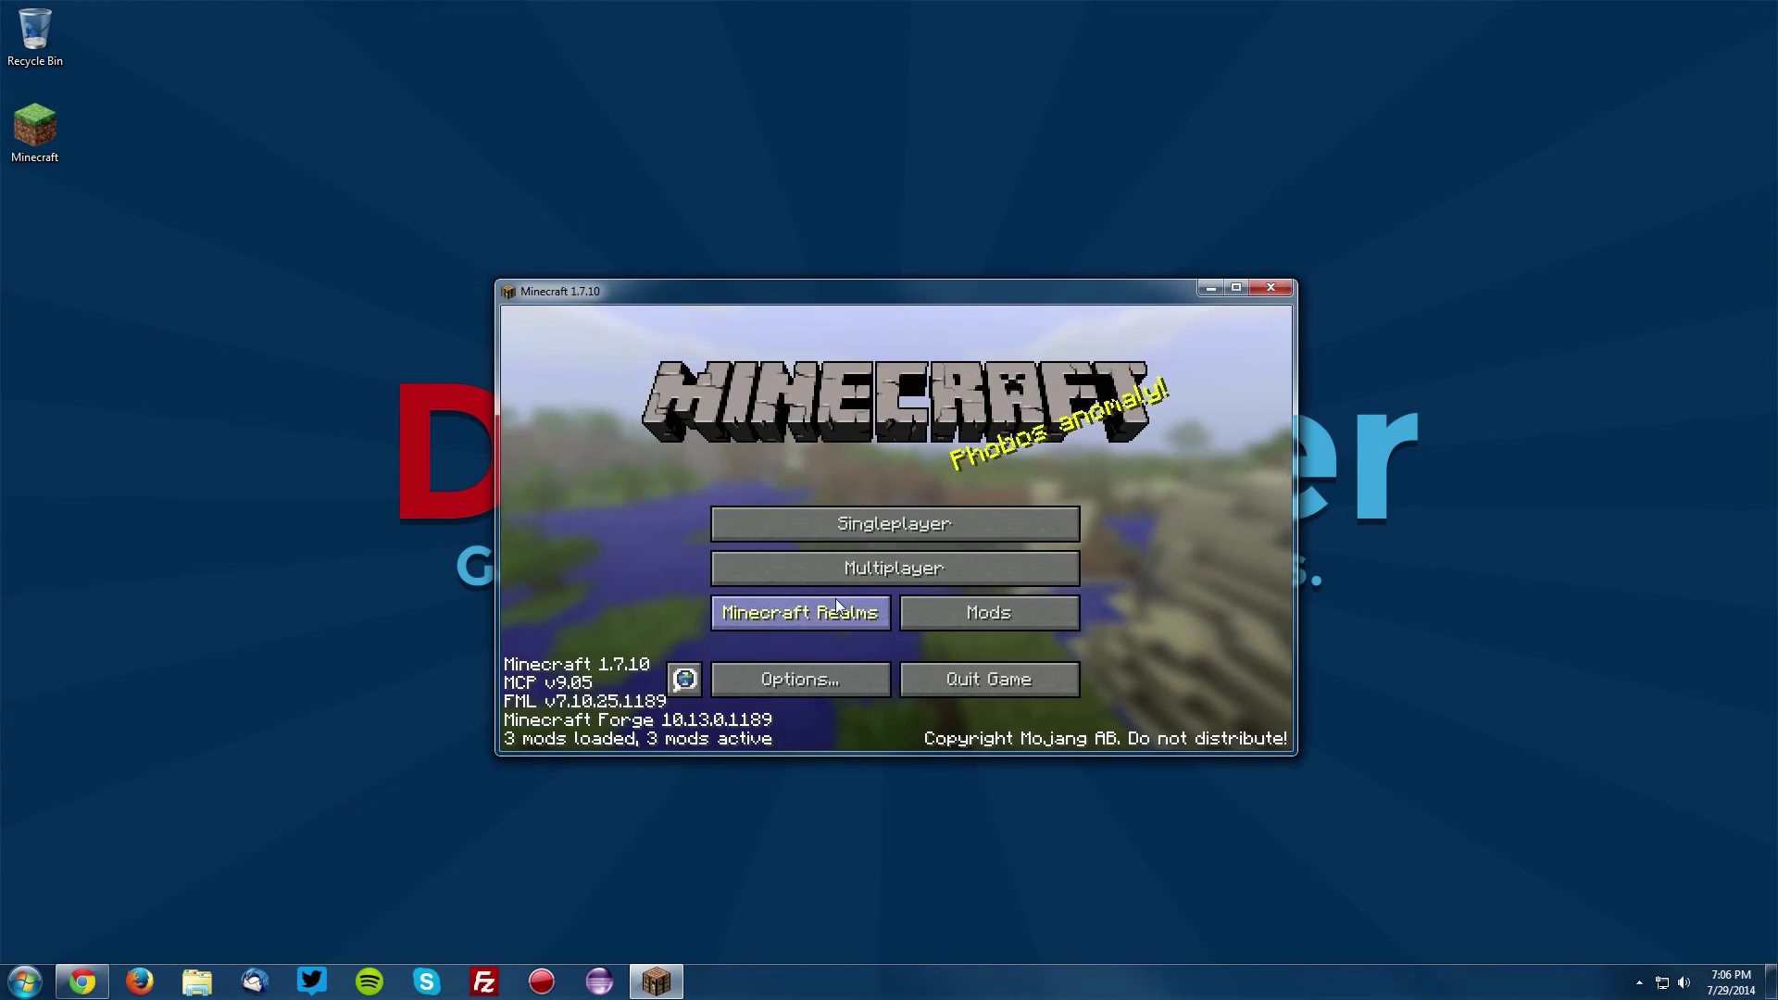
pyautogui.click(875, 515)
pyautogui.doubleClick(762, 402)
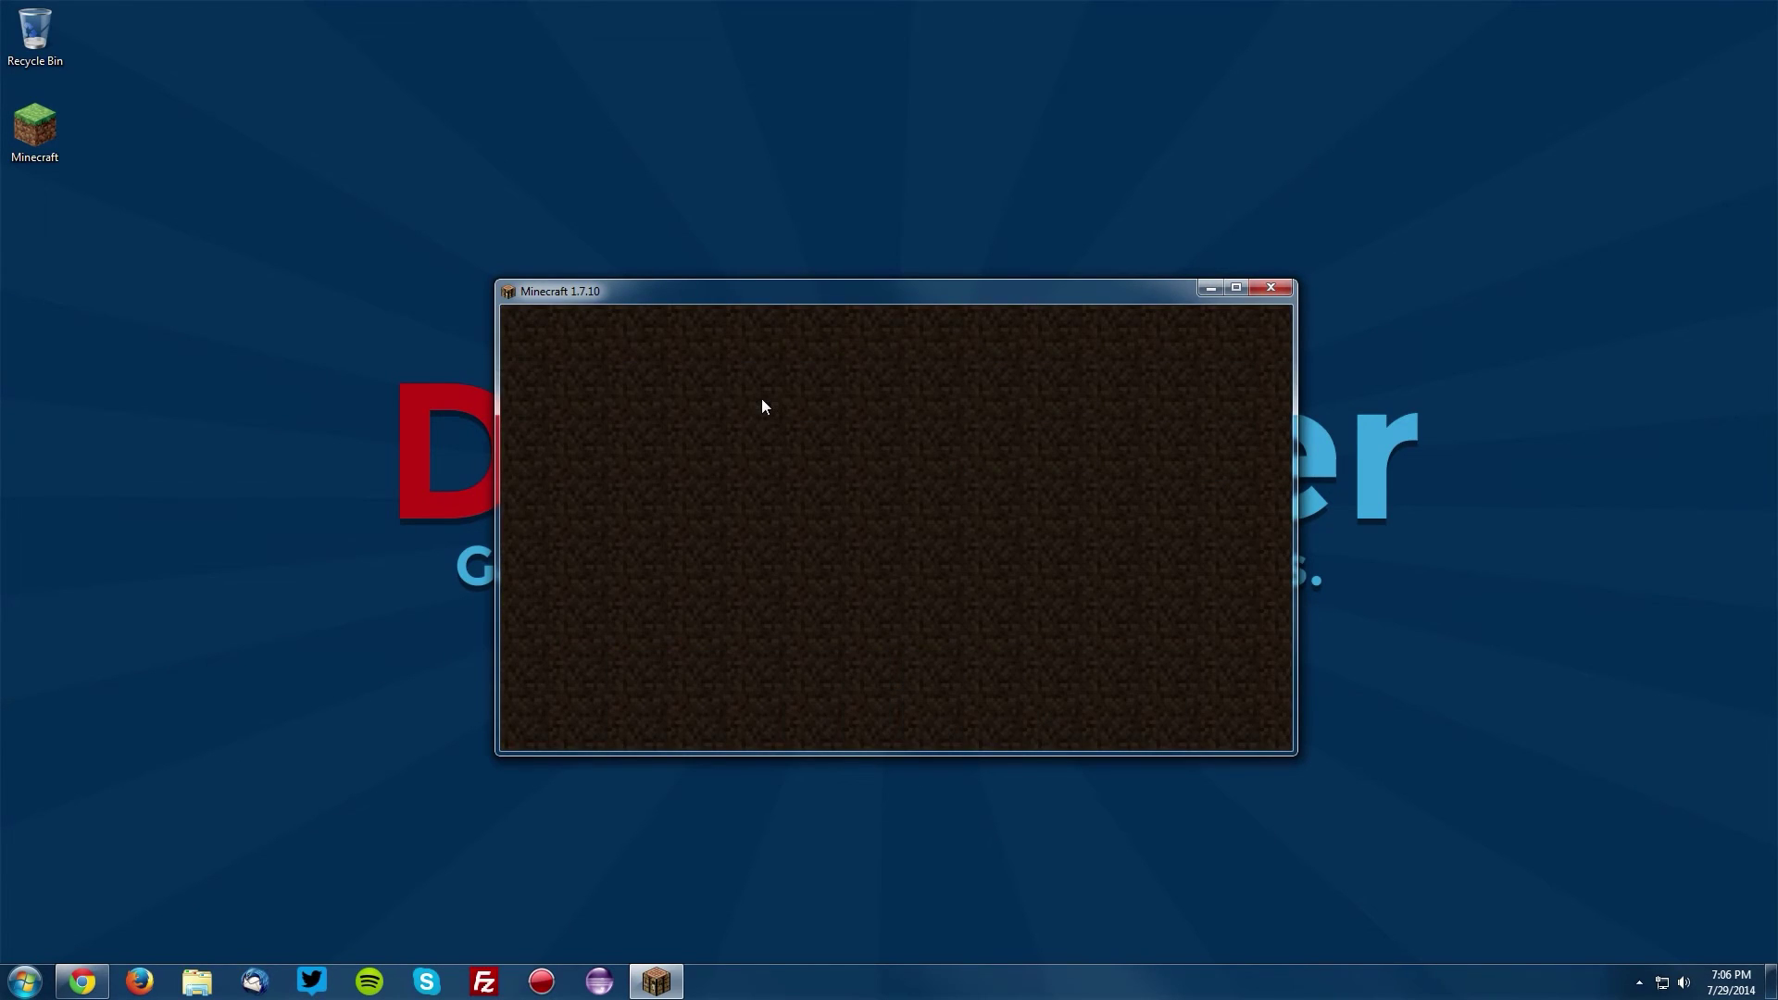